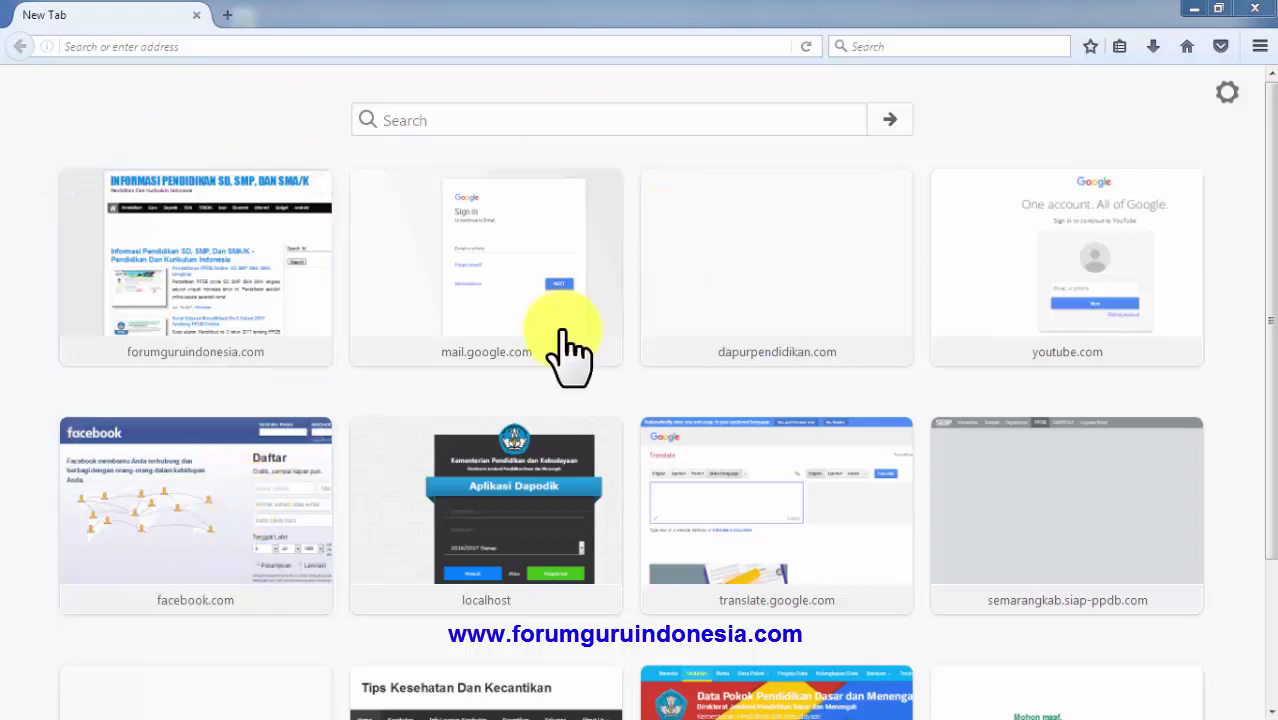
pyautogui.click(216, 243)
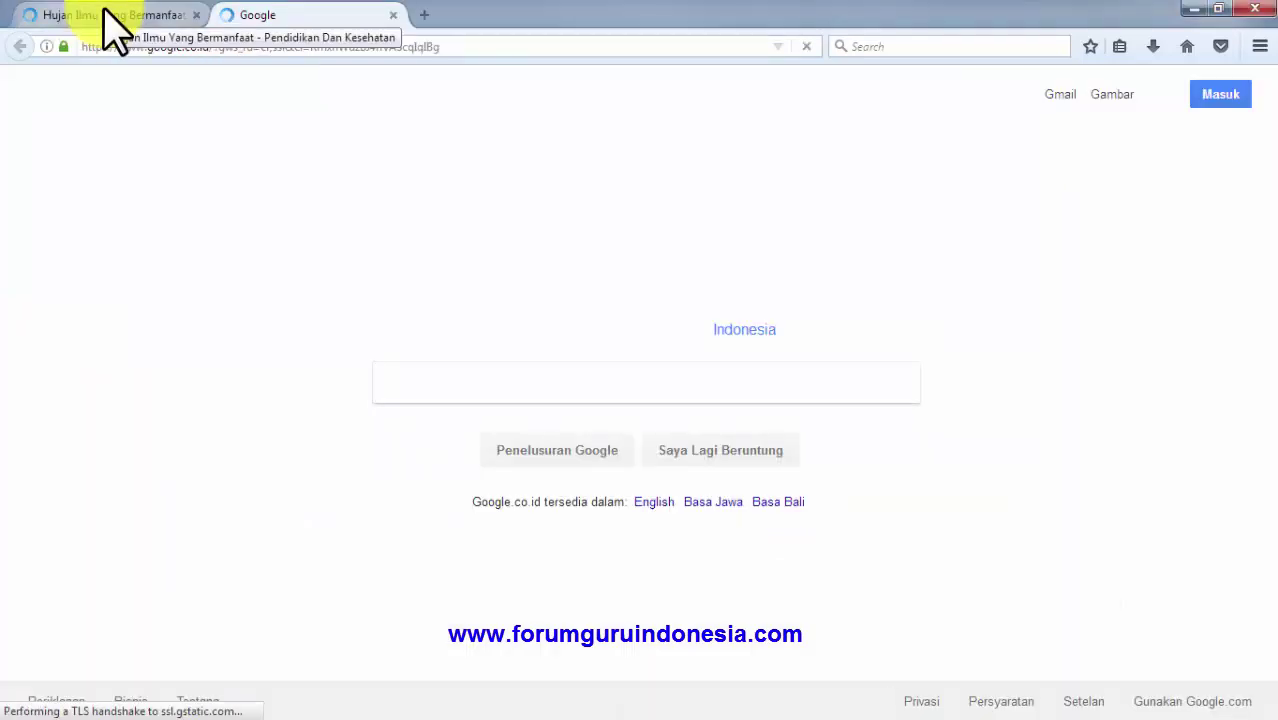
pyautogui.click(100, 14)
pyautogui.click(252, 46)
pyautogui.click(288, 45)
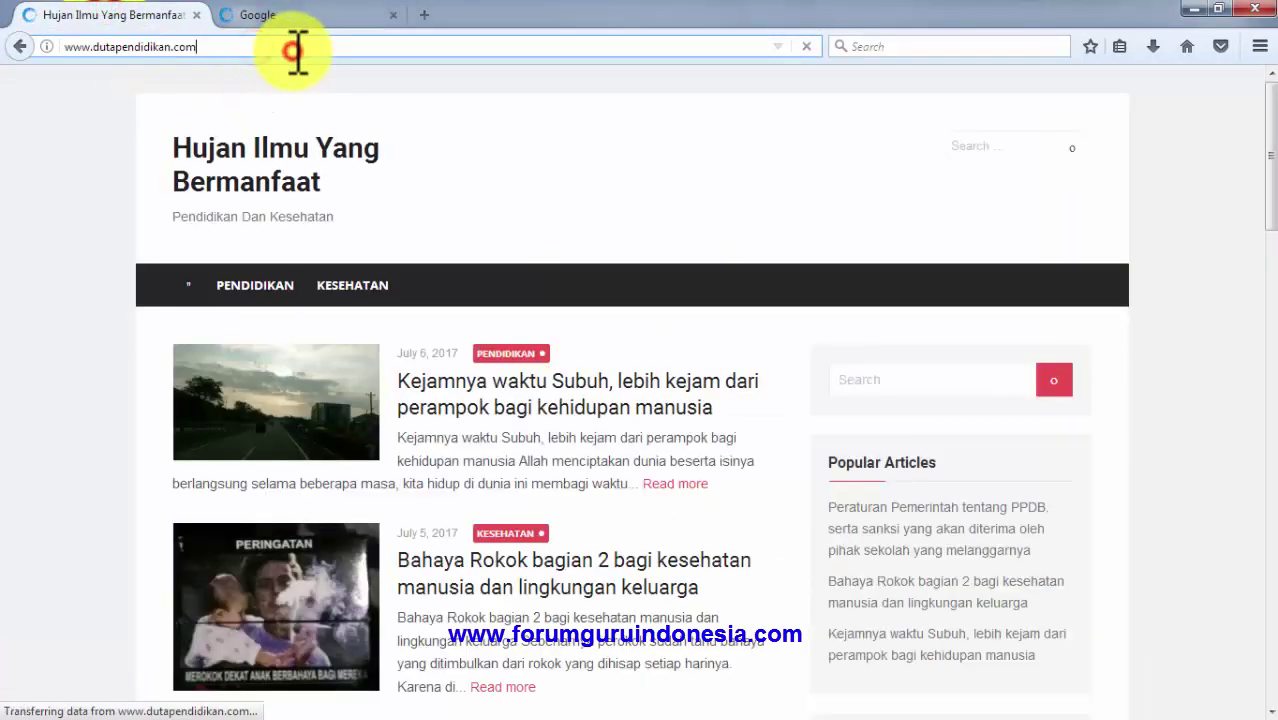
pyautogui.write('/wp-login.php')
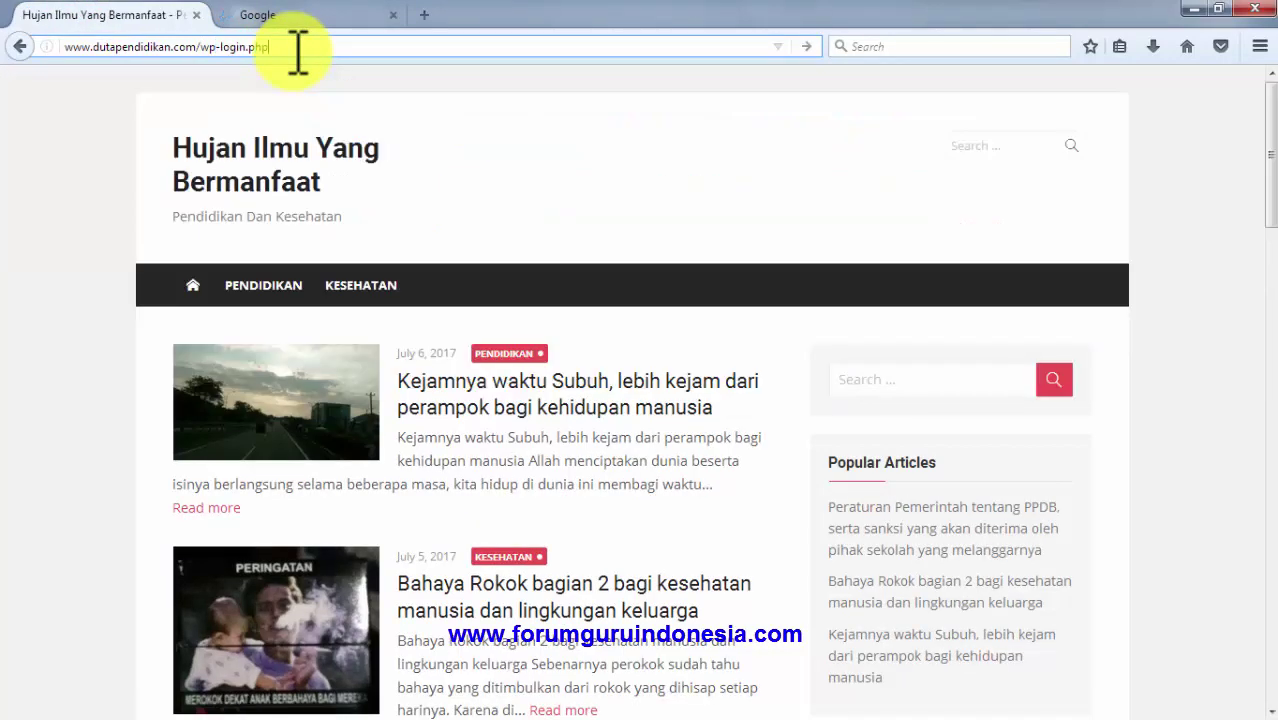
pyautogui.press('Return')
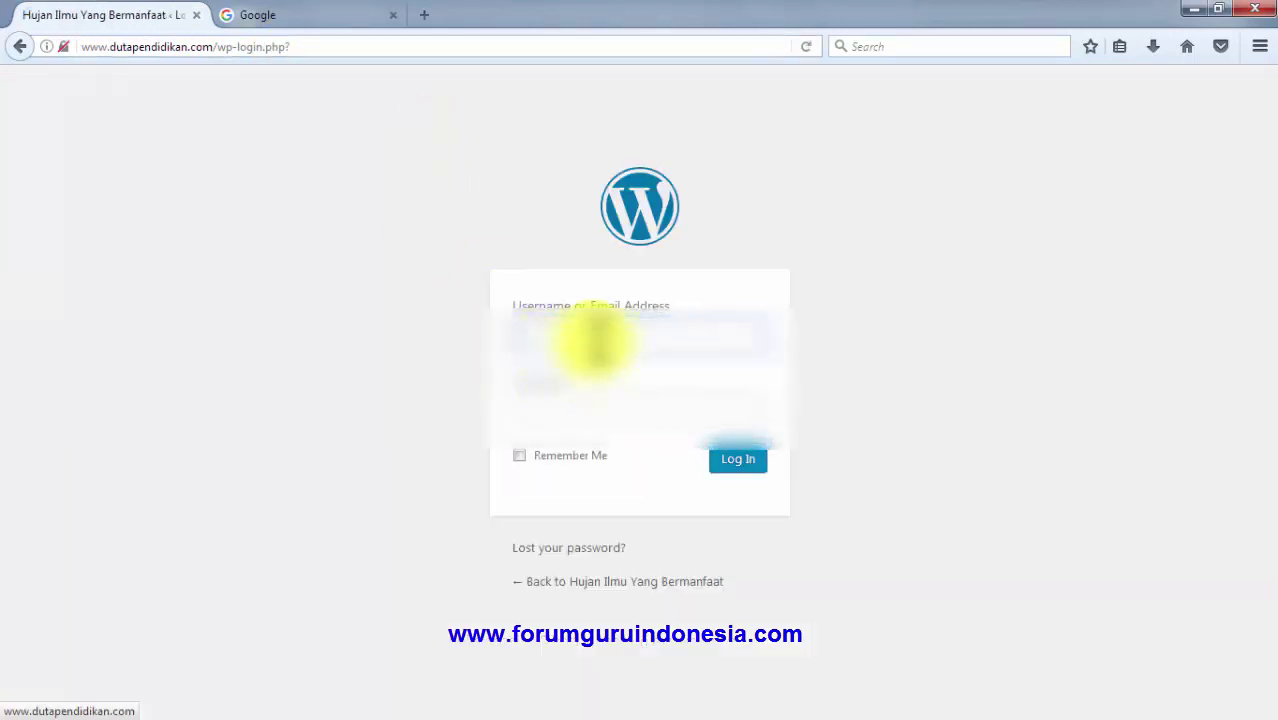
# - Fill in the account username and the account password, and log in to the site's WordPress dashboard
pyautogui.click(593, 343)
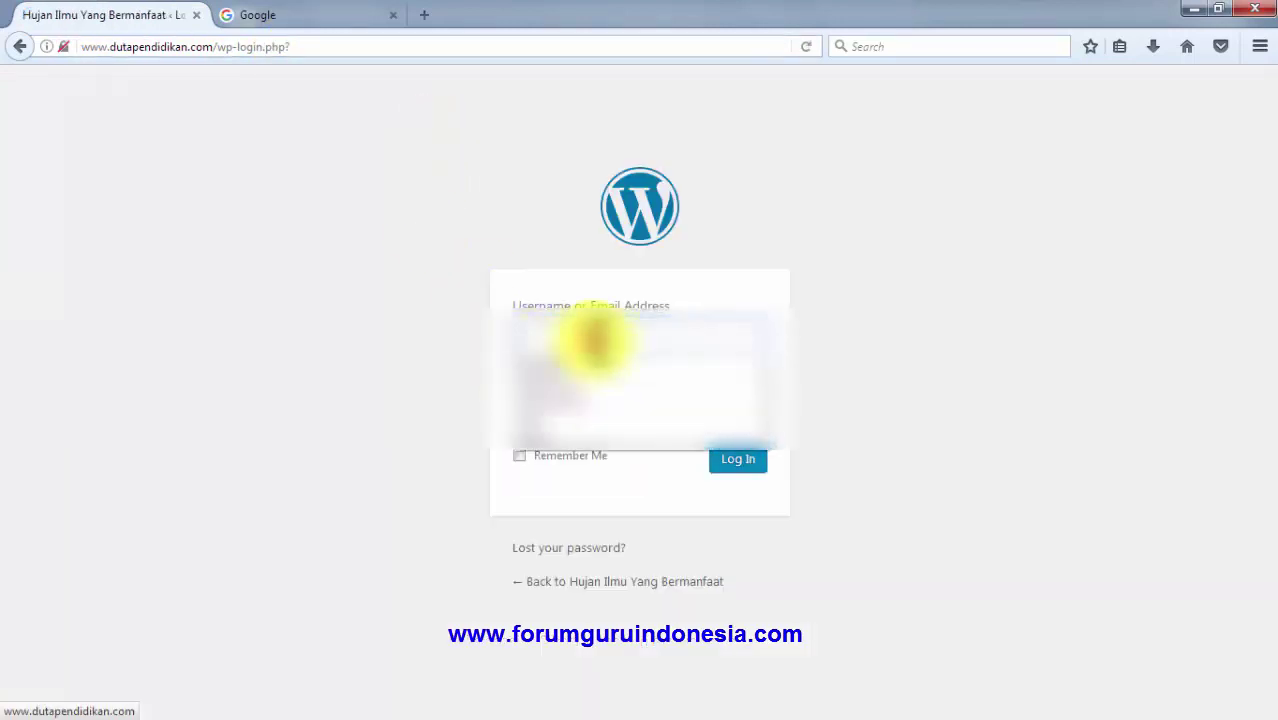
pyautogui.press('Down')
pyautogui.press('Return')
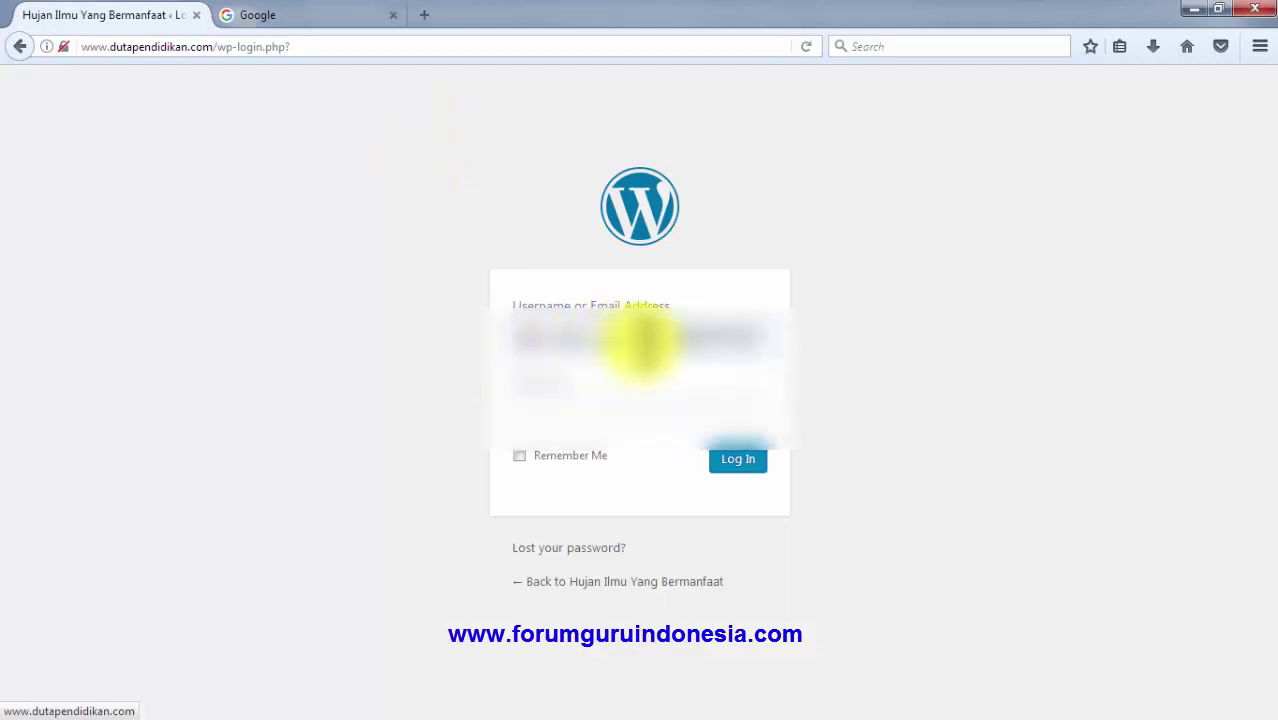
pyautogui.moveTo(579, 337); pyautogui.dragTo(941, 362)
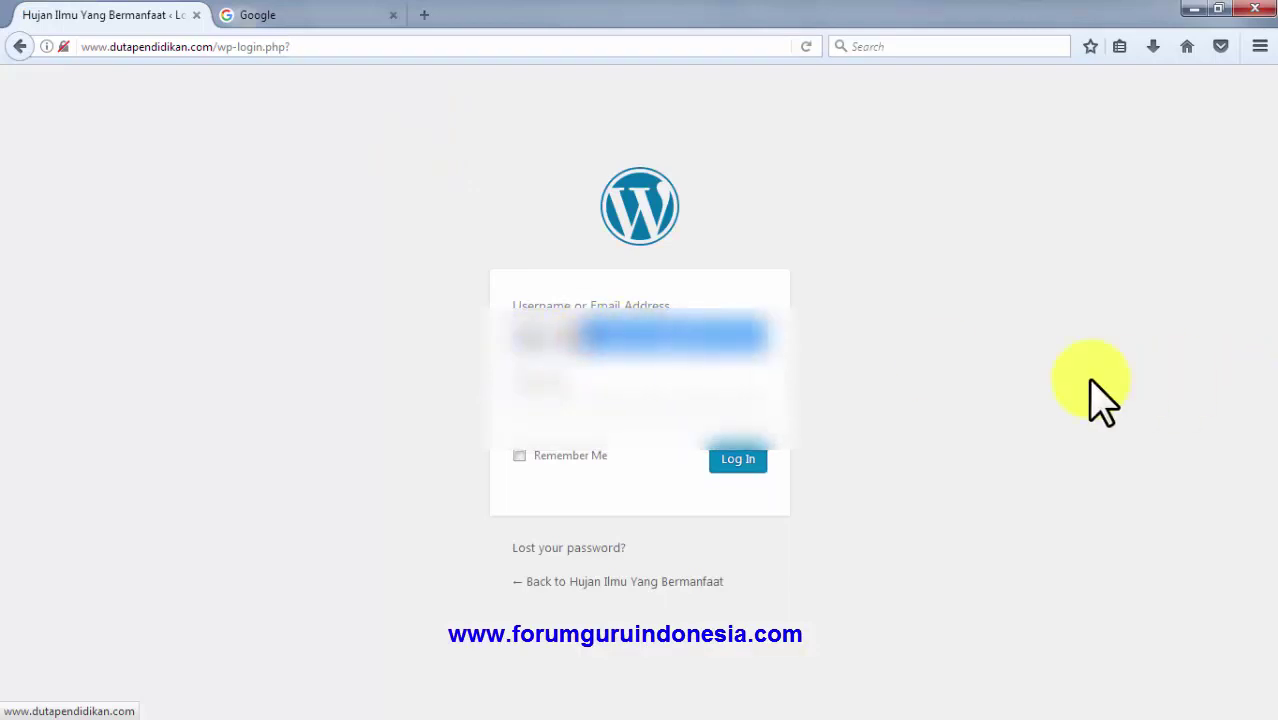
pyautogui.rightClick(727, 338)
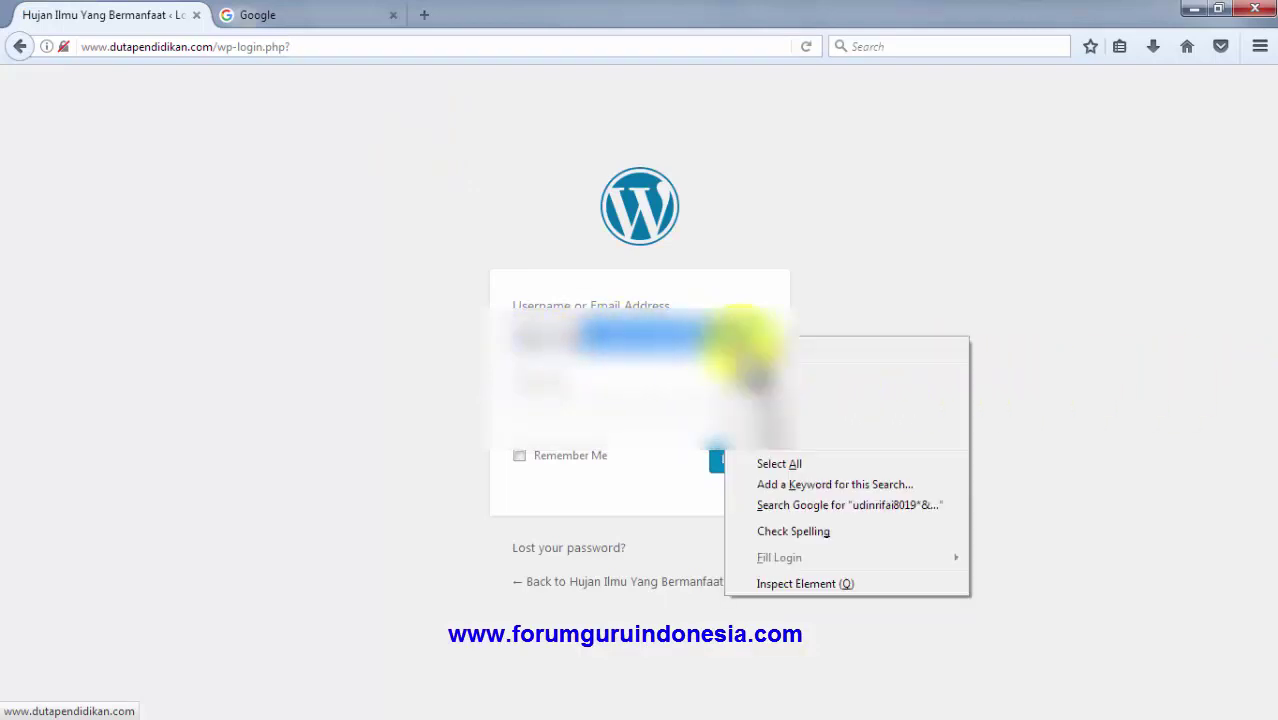
pyautogui.click(590, 337)
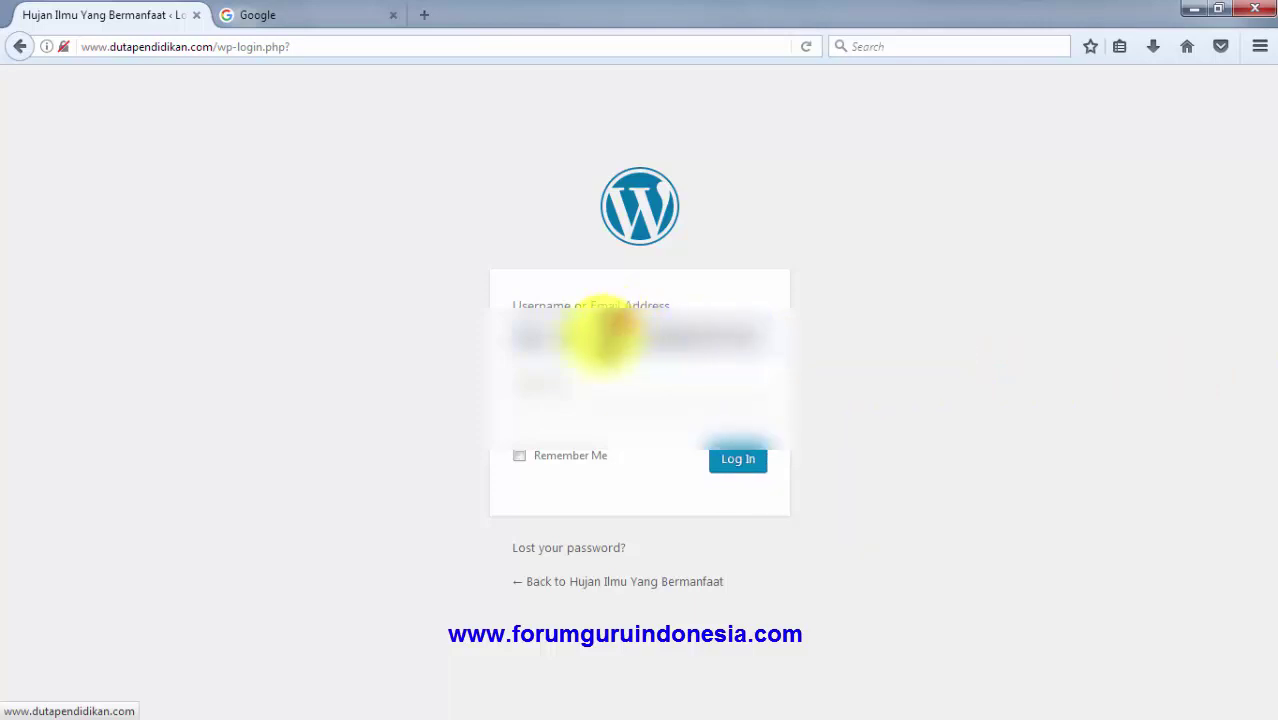
pyautogui.moveTo(585, 337); pyautogui.dragTo(760, 340)
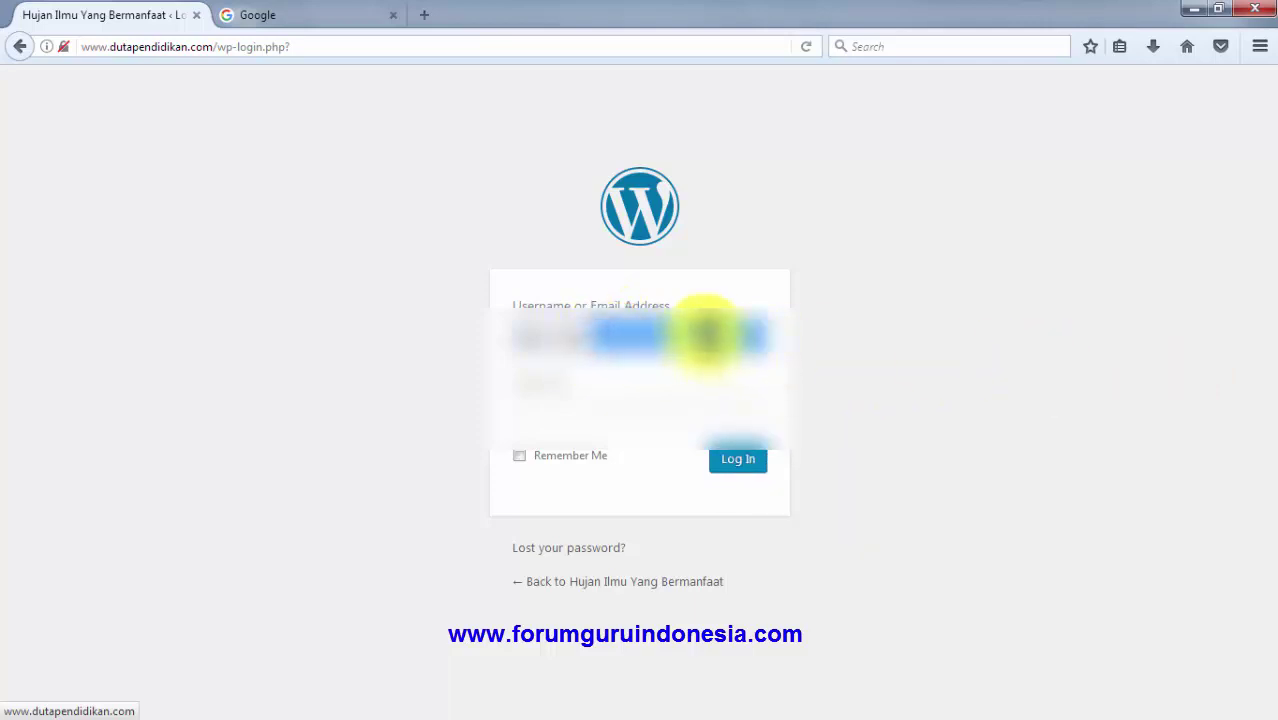
pyautogui.rightClick(710, 337)
pyautogui.click(740, 373)
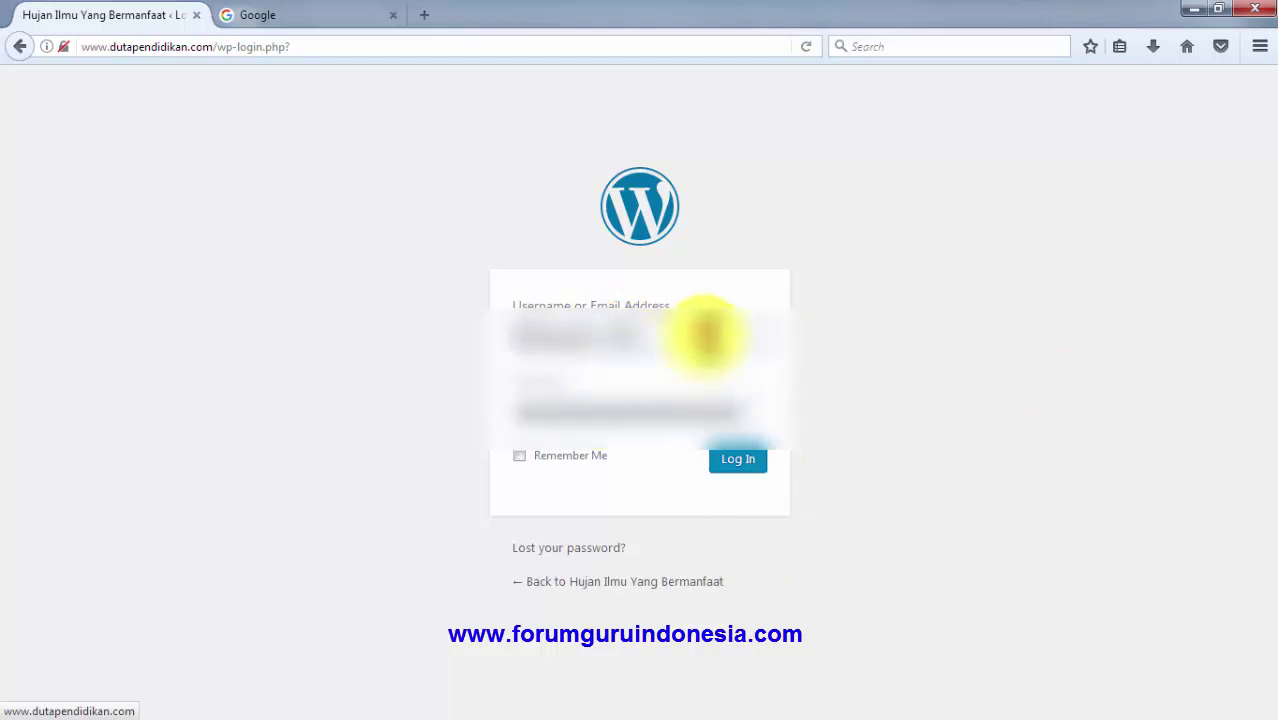
pyautogui.click(706, 335)
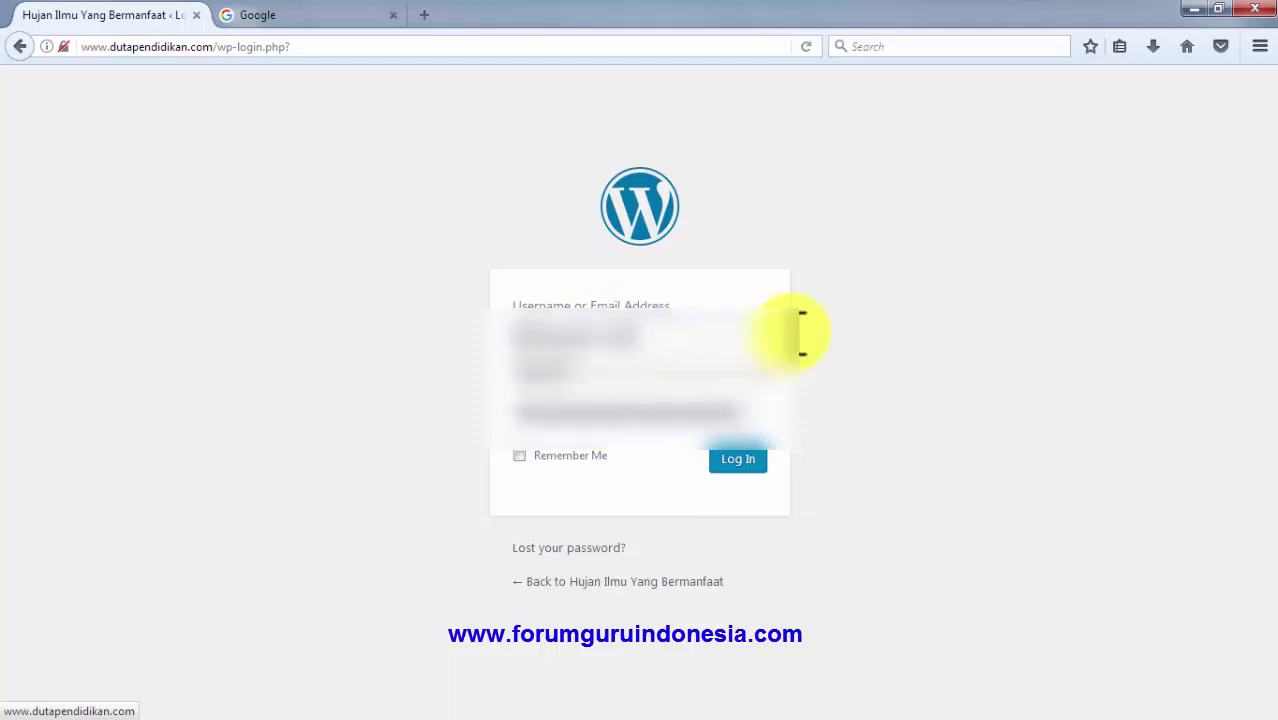
pyautogui.click(645, 460)
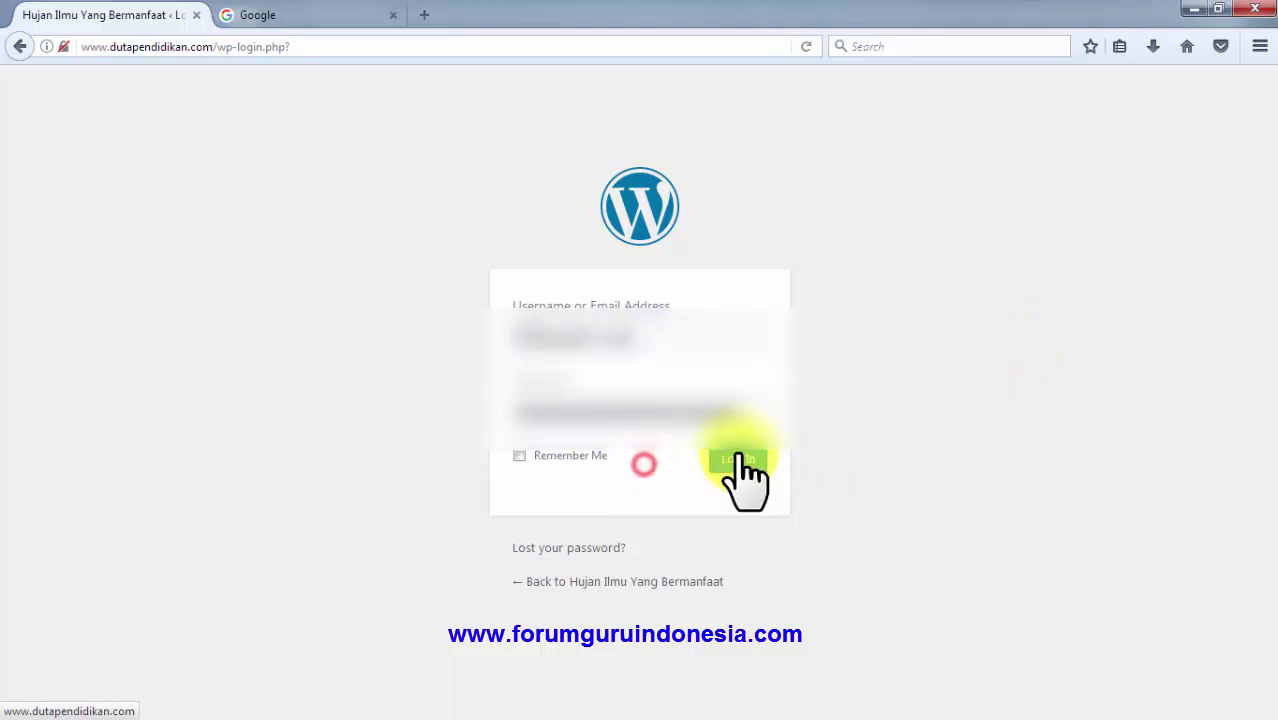
pyautogui.click(736, 460)
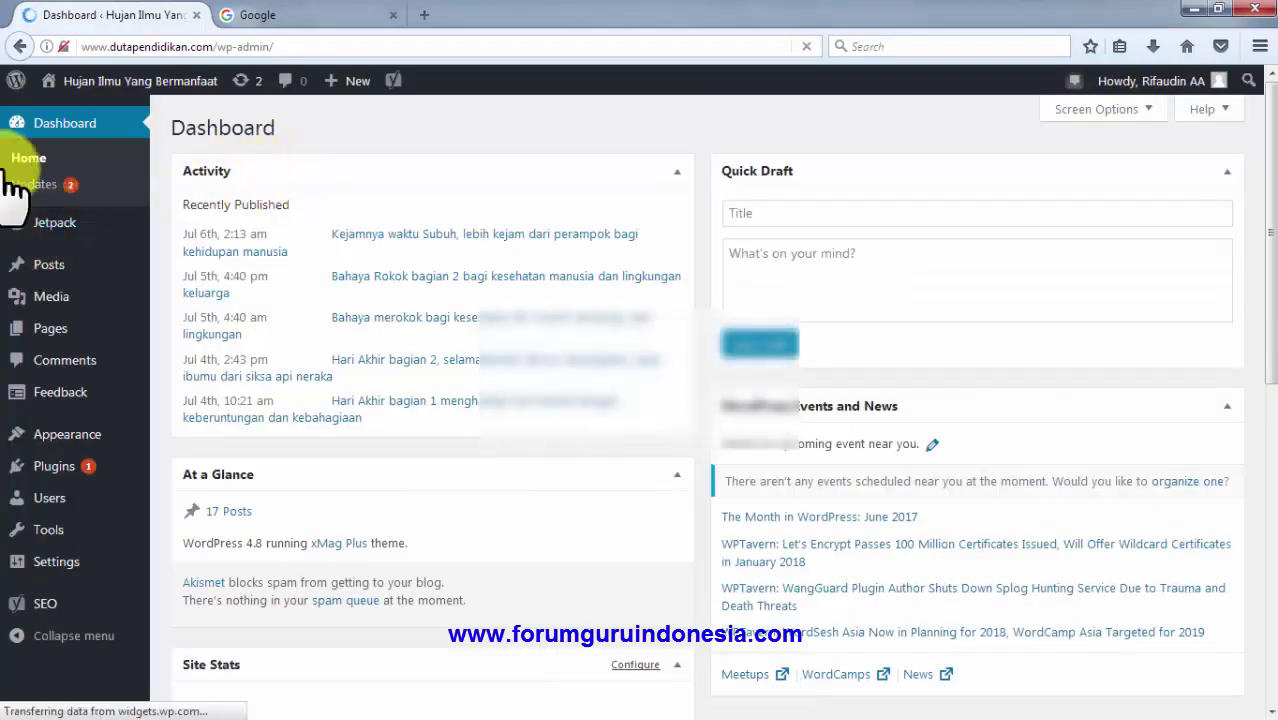
# - Add a new page to the site and title it "Privacy Policy"
pyautogui.moveTo(86, 100)
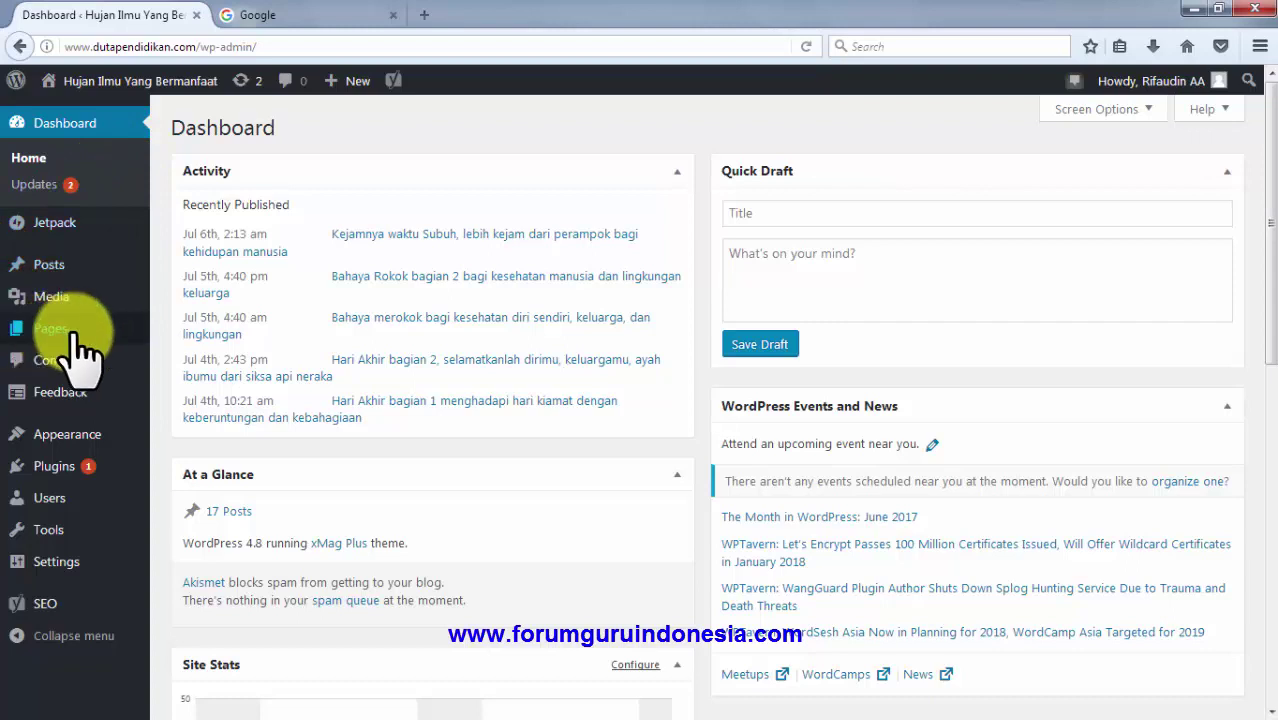
pyautogui.moveTo(70, 330)
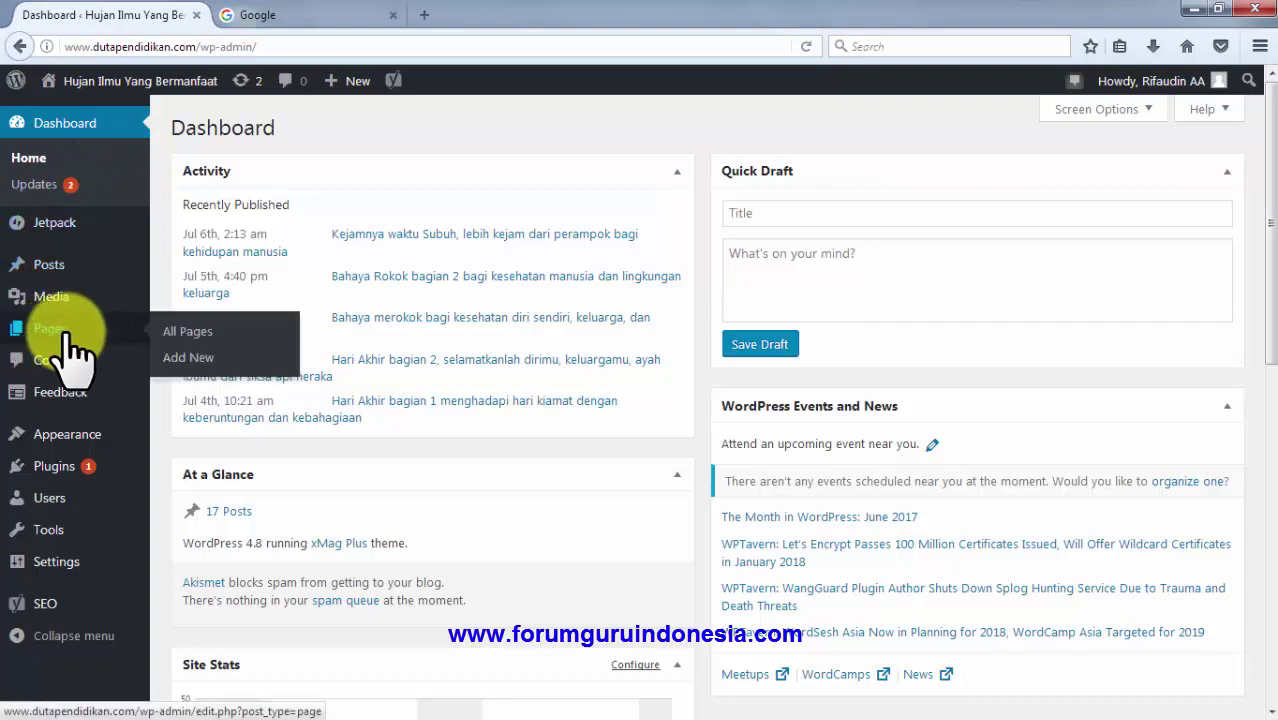
pyautogui.click(193, 358)
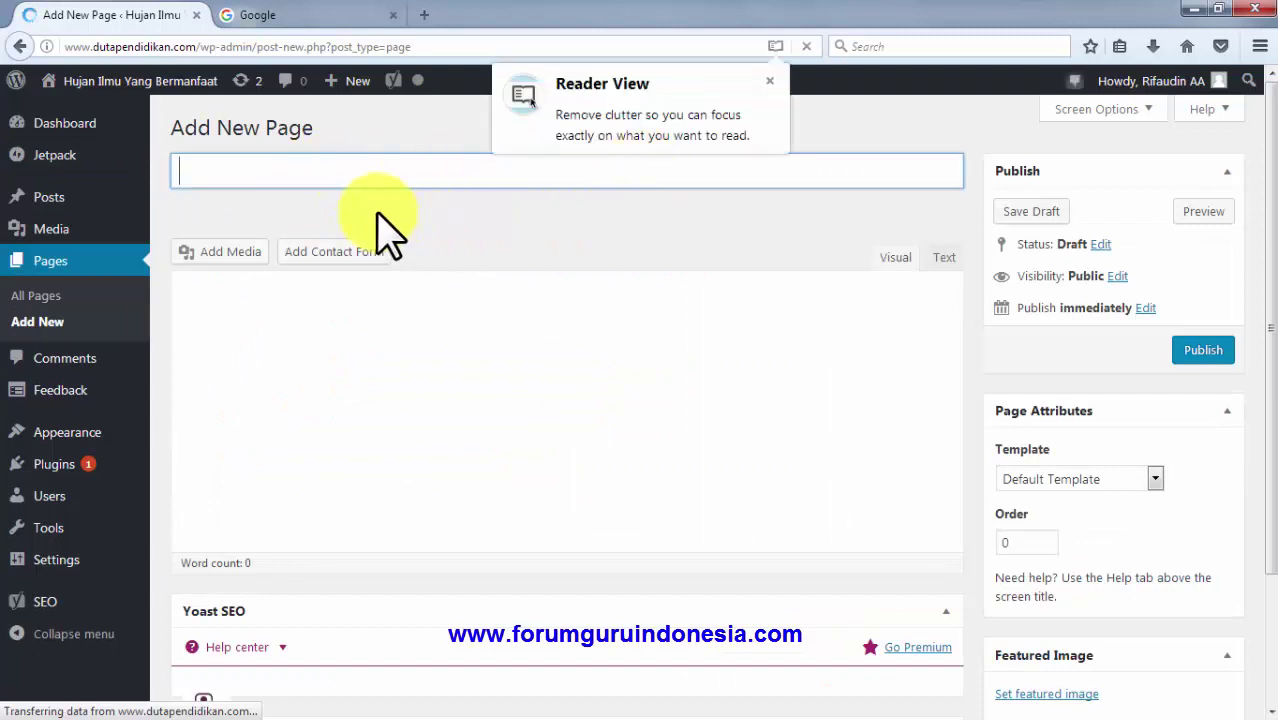
pyautogui.click(405, 177)
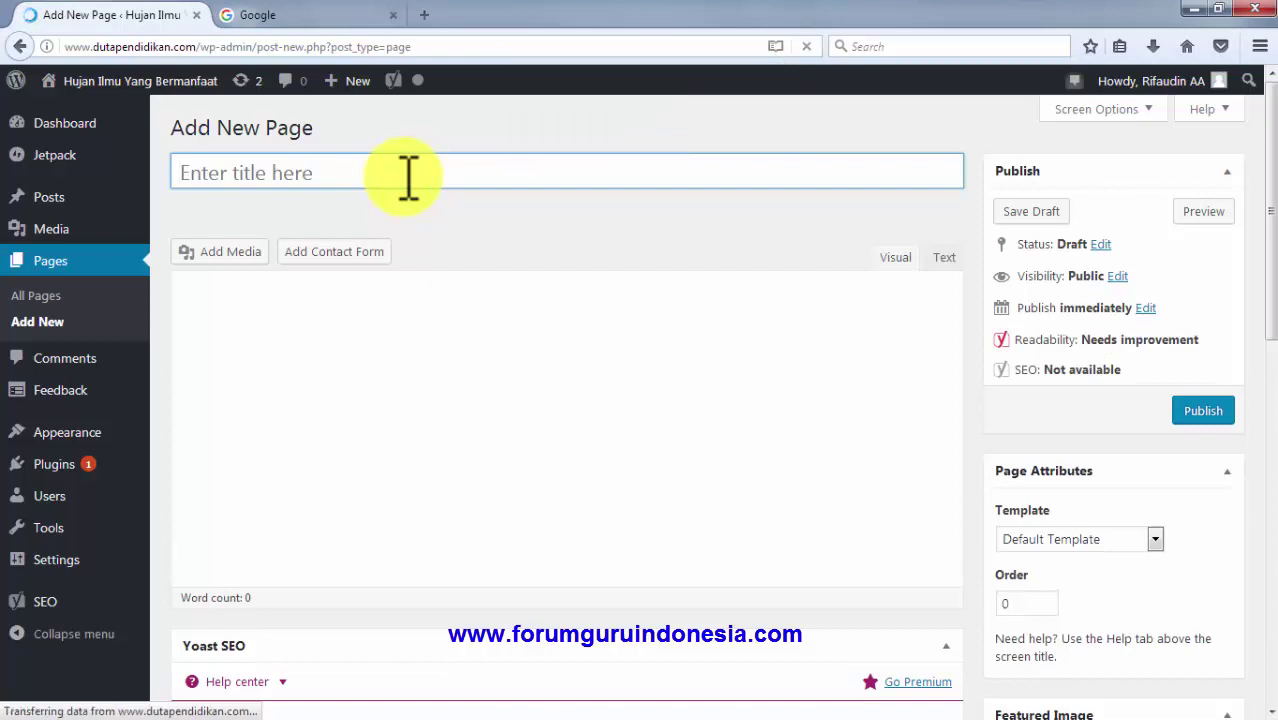
pyautogui.write('Privacy')
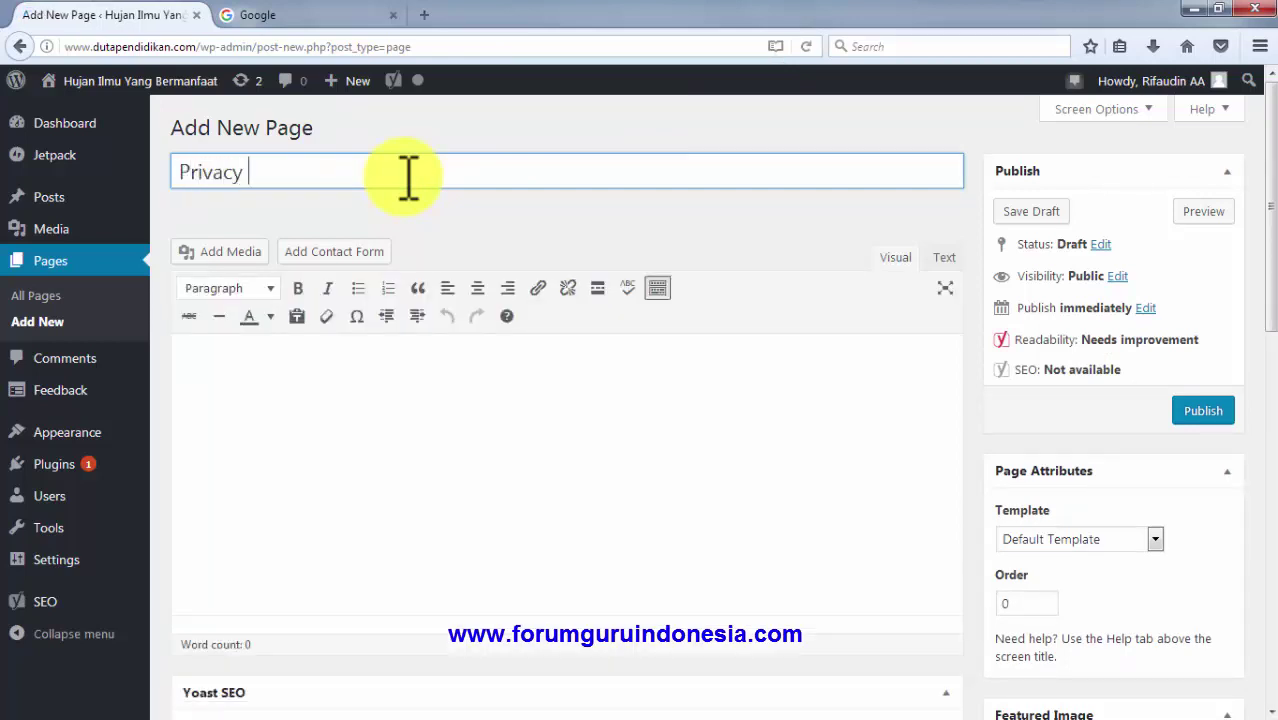
pyautogui.write(' Policy')
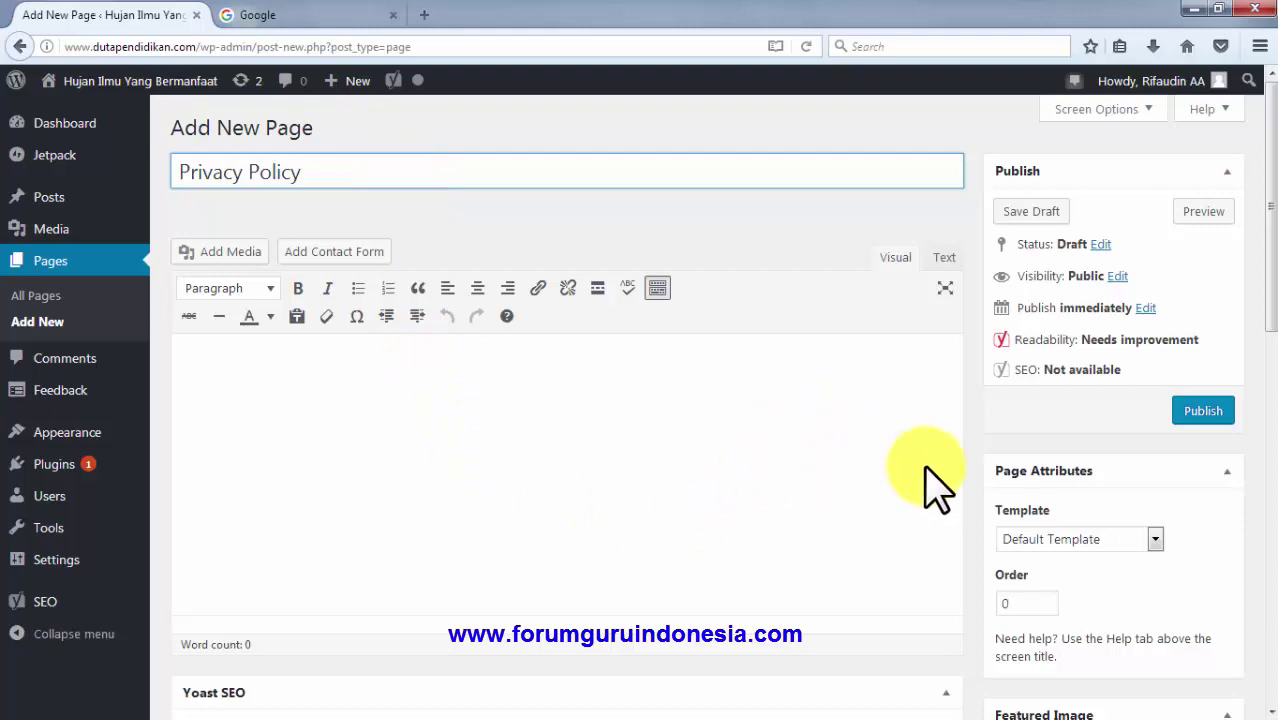
# - Set the Privacy Policy page's Meta robots index to noindex in the Yoast SEO advanced settings
pyautogui.scroll(-3, 900, 500)
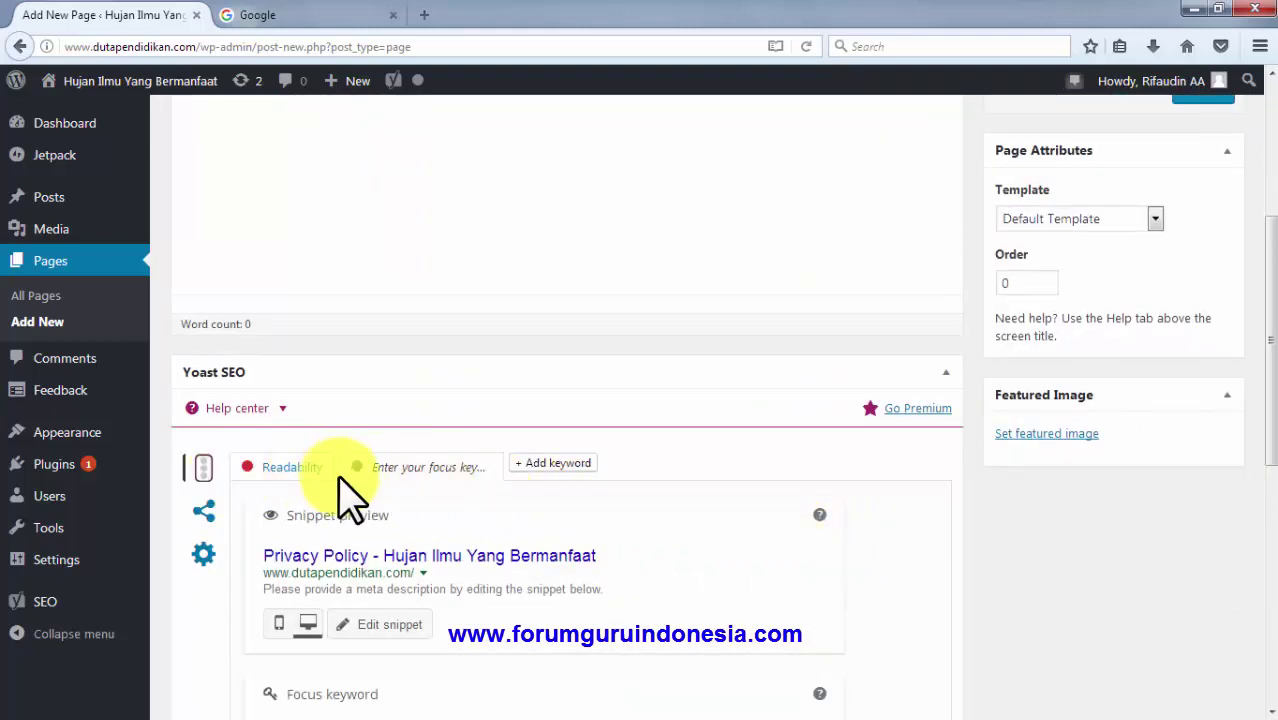
pyautogui.scroll(-2, 400, 470)
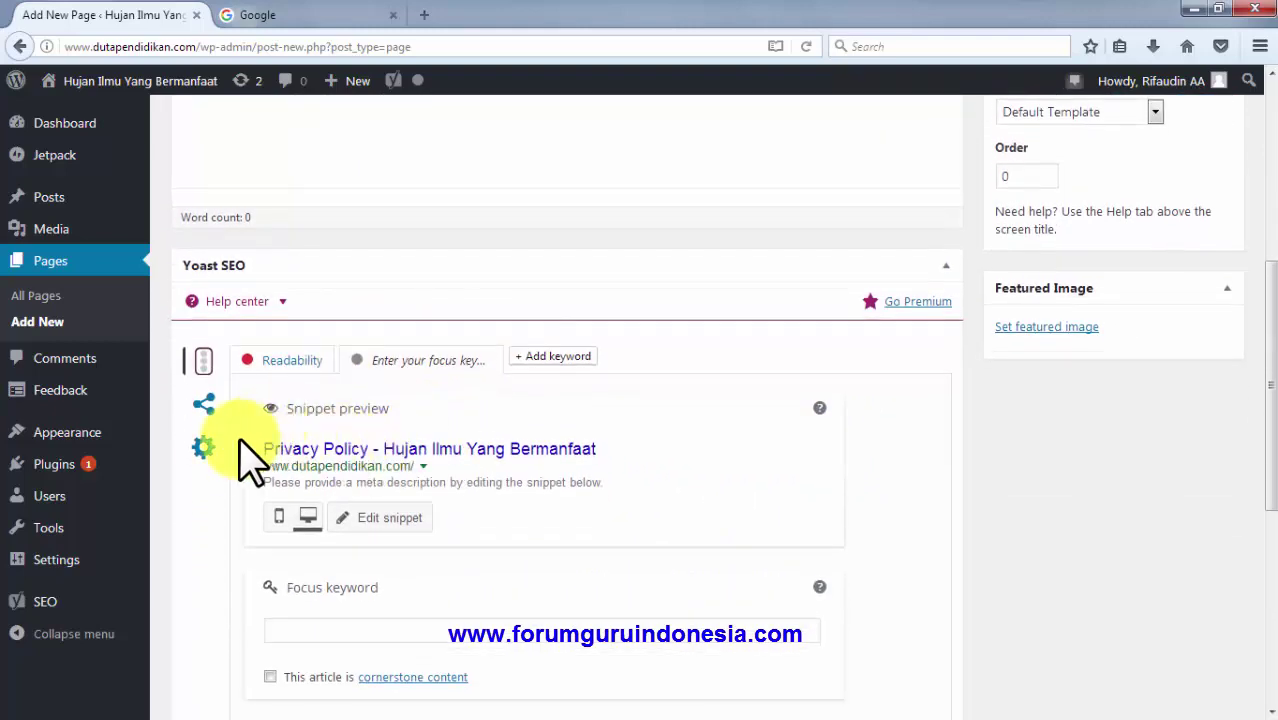
pyautogui.click(204, 448)
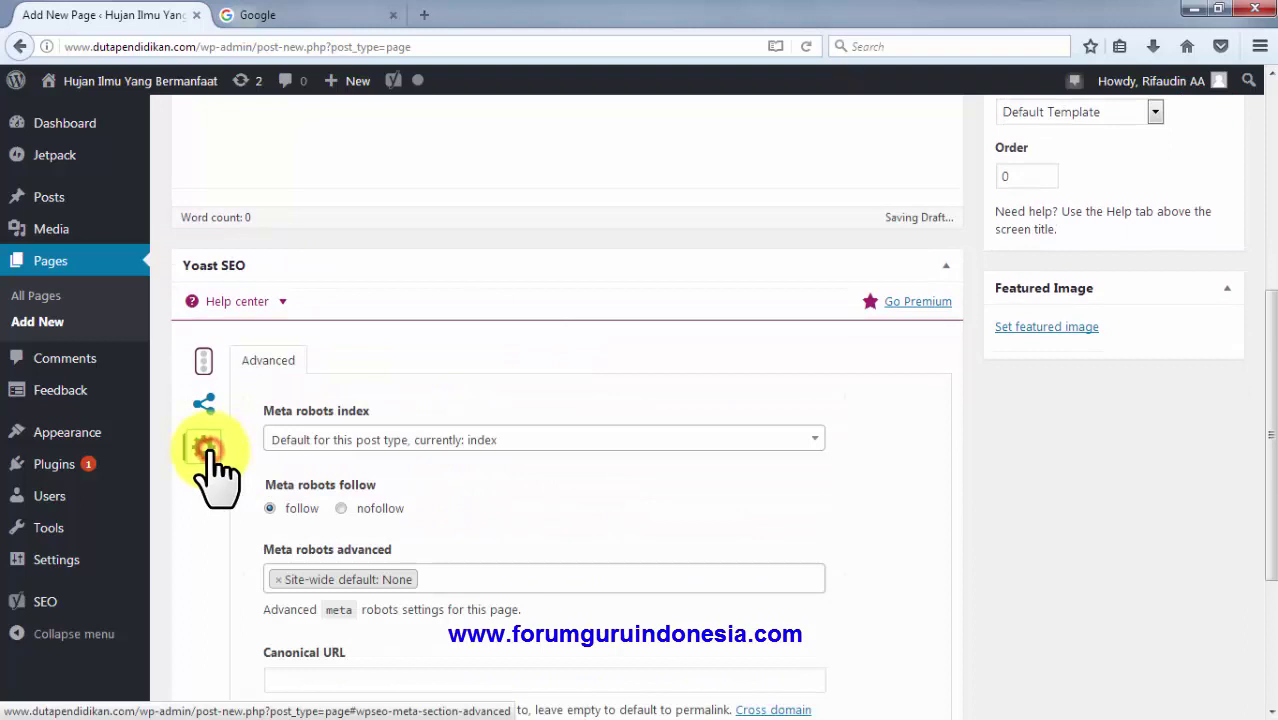
pyautogui.click(810, 440)
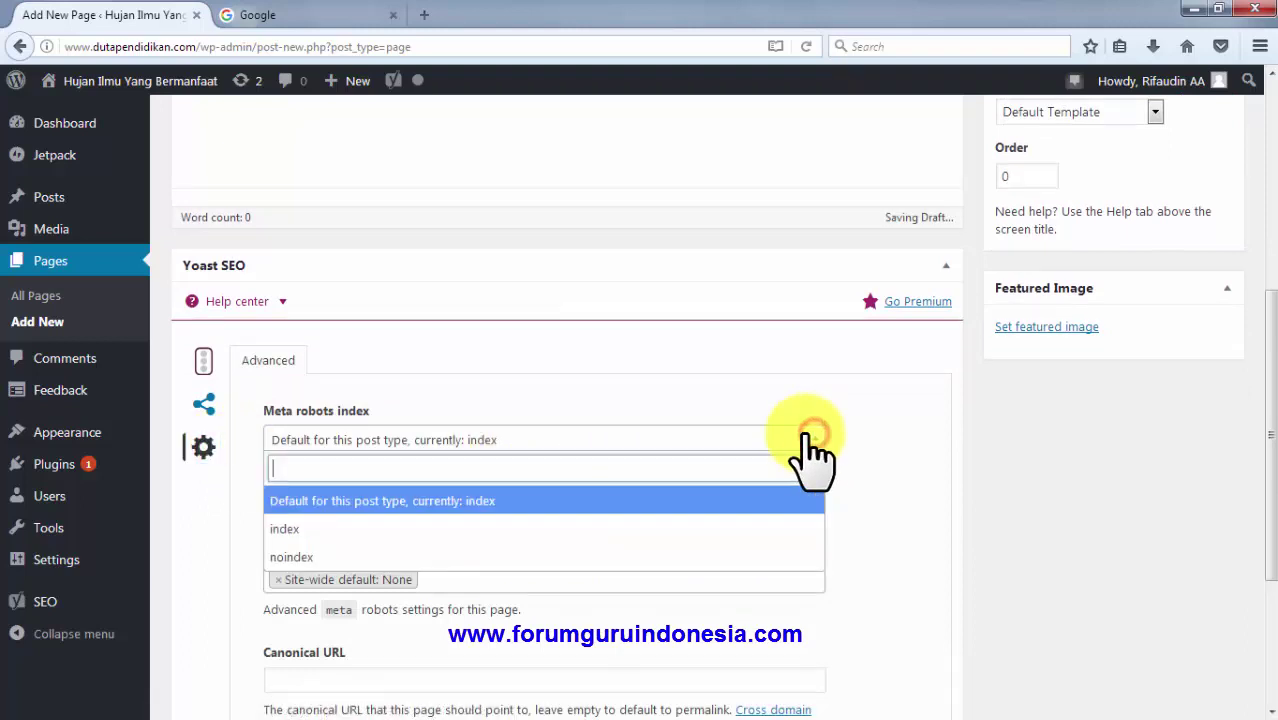
pyautogui.click(300, 556)
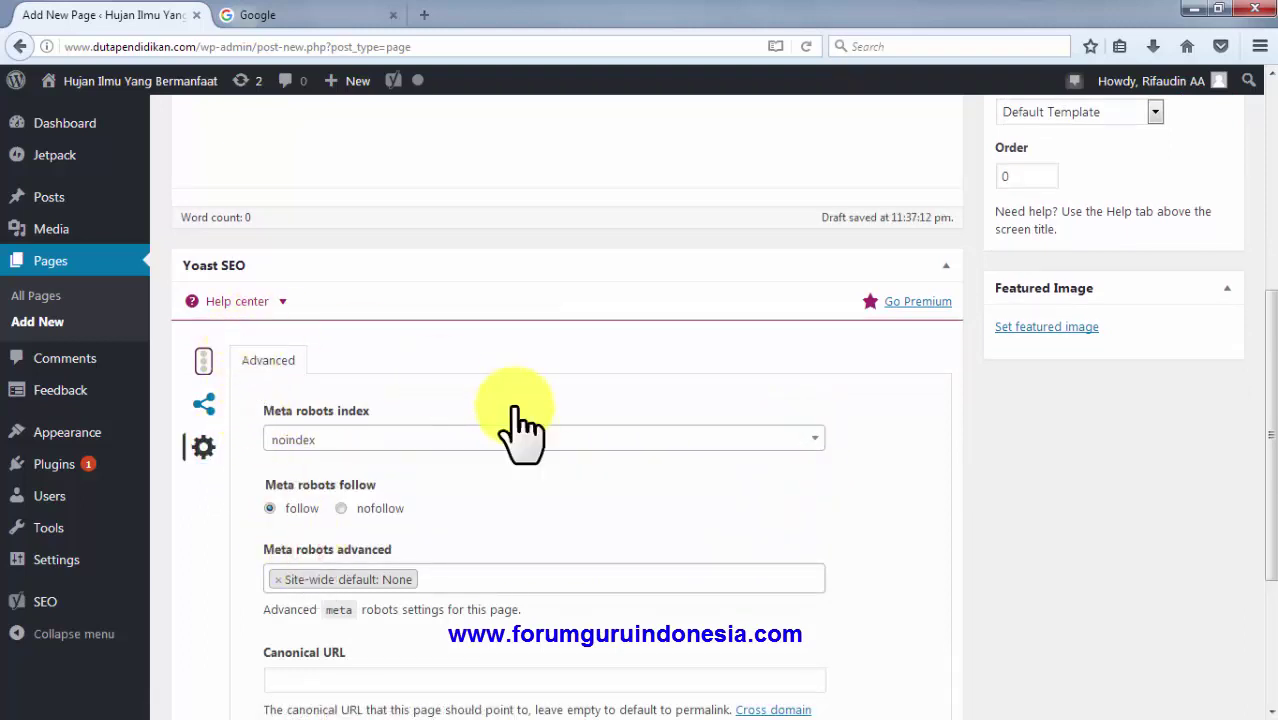
pyautogui.click(207, 362)
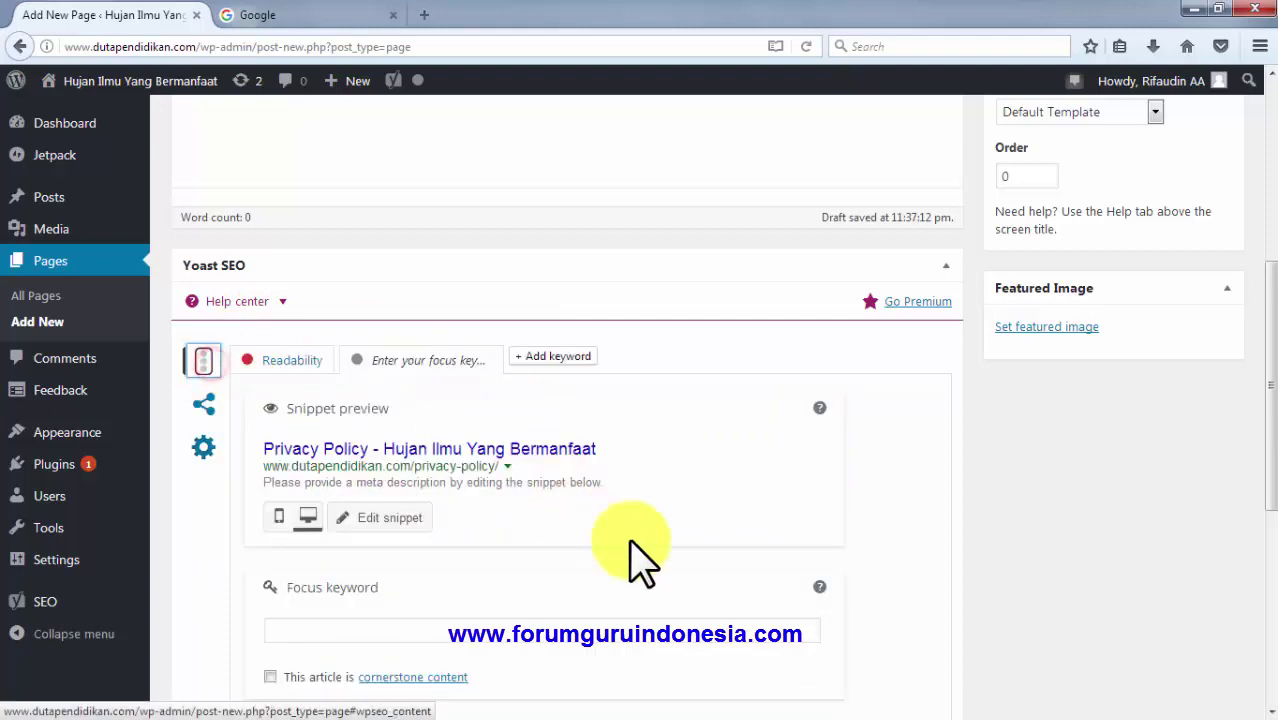
# - Publish the Privacy Policy page
pyautogui.scroll(-3, 513, 542)
pyautogui.click(508, 549)
pyautogui.scroll(6, 510, 552)
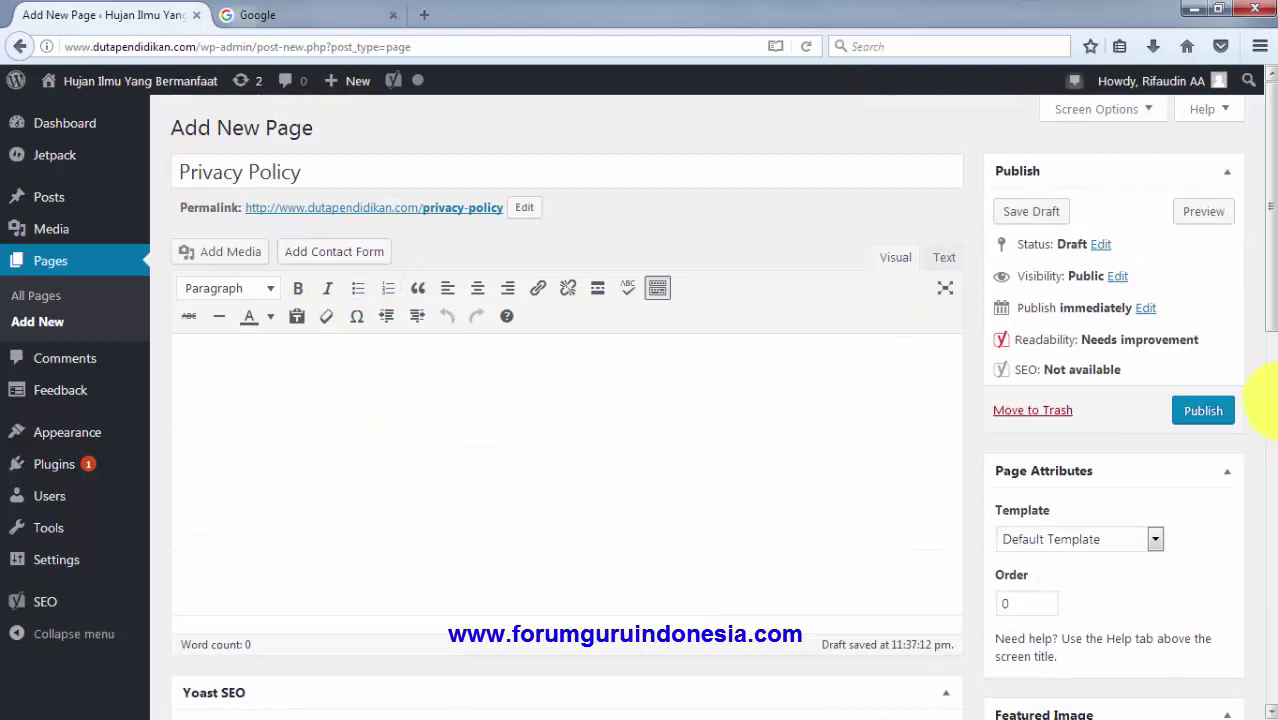
pyautogui.click(1200, 412)
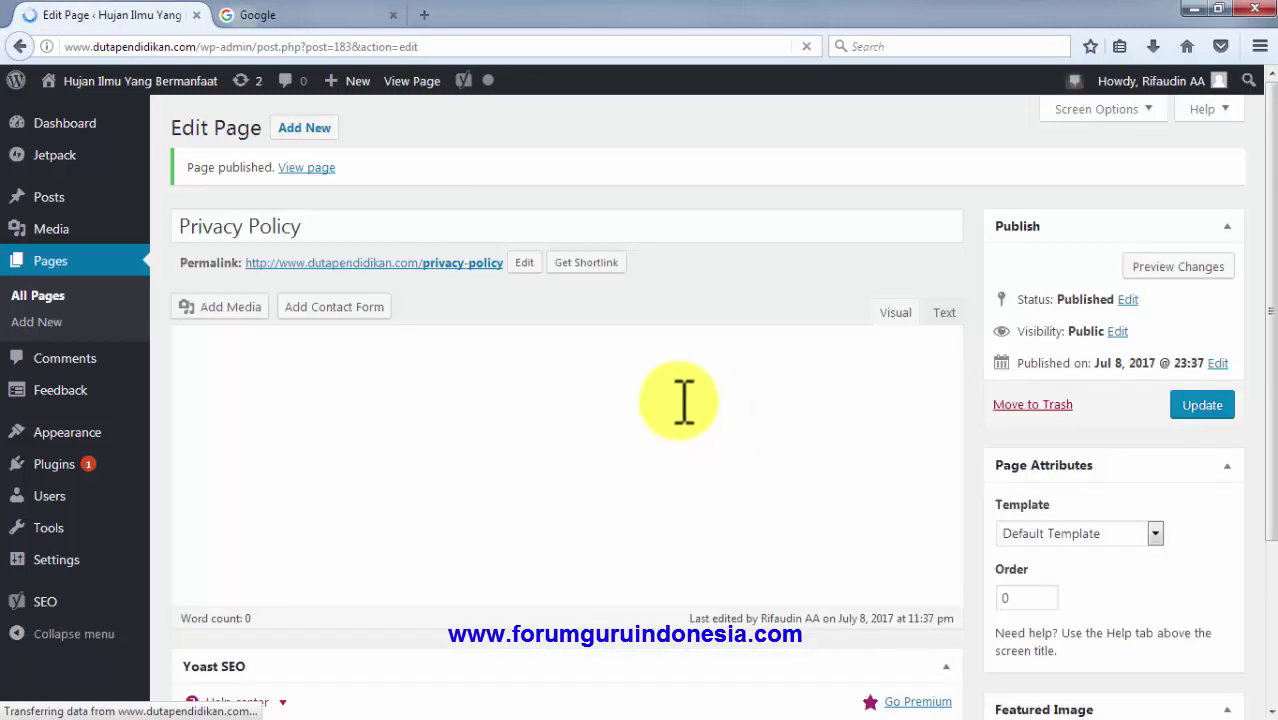
# - Create a new navigation menu named "Menu Bawah"
pyautogui.moveTo(100, 215)
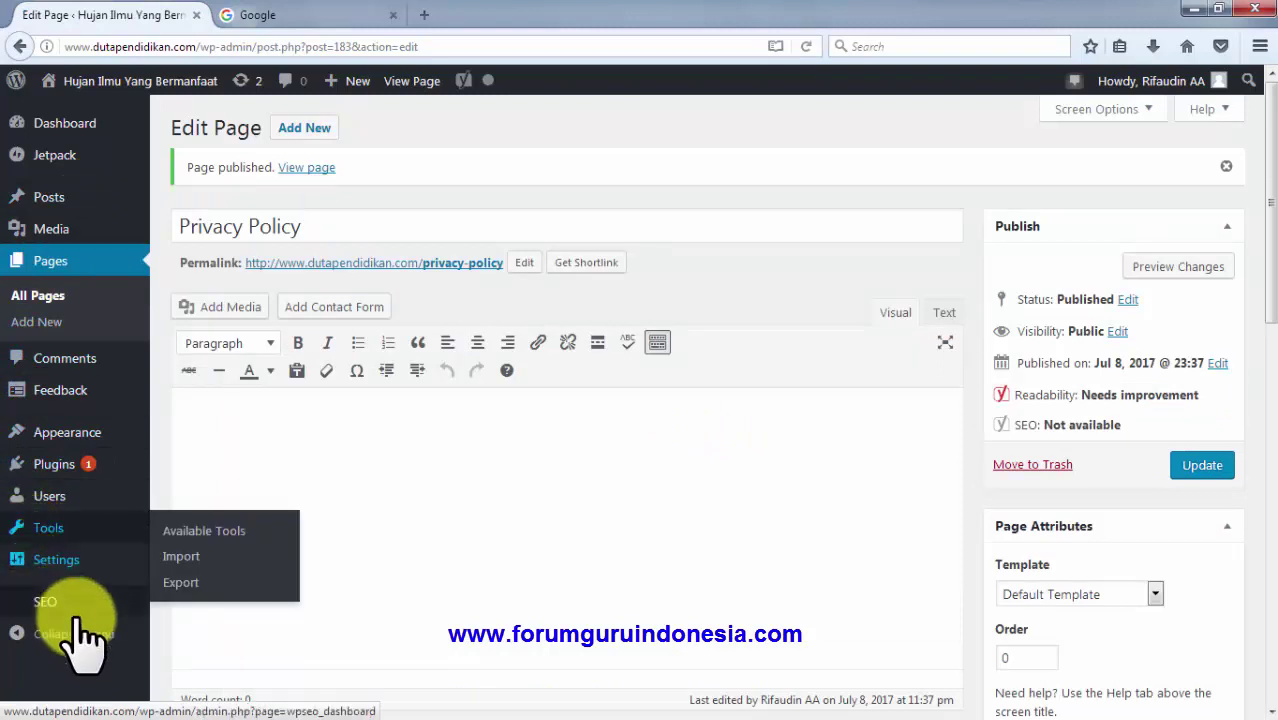
pyautogui.moveTo(90, 440)
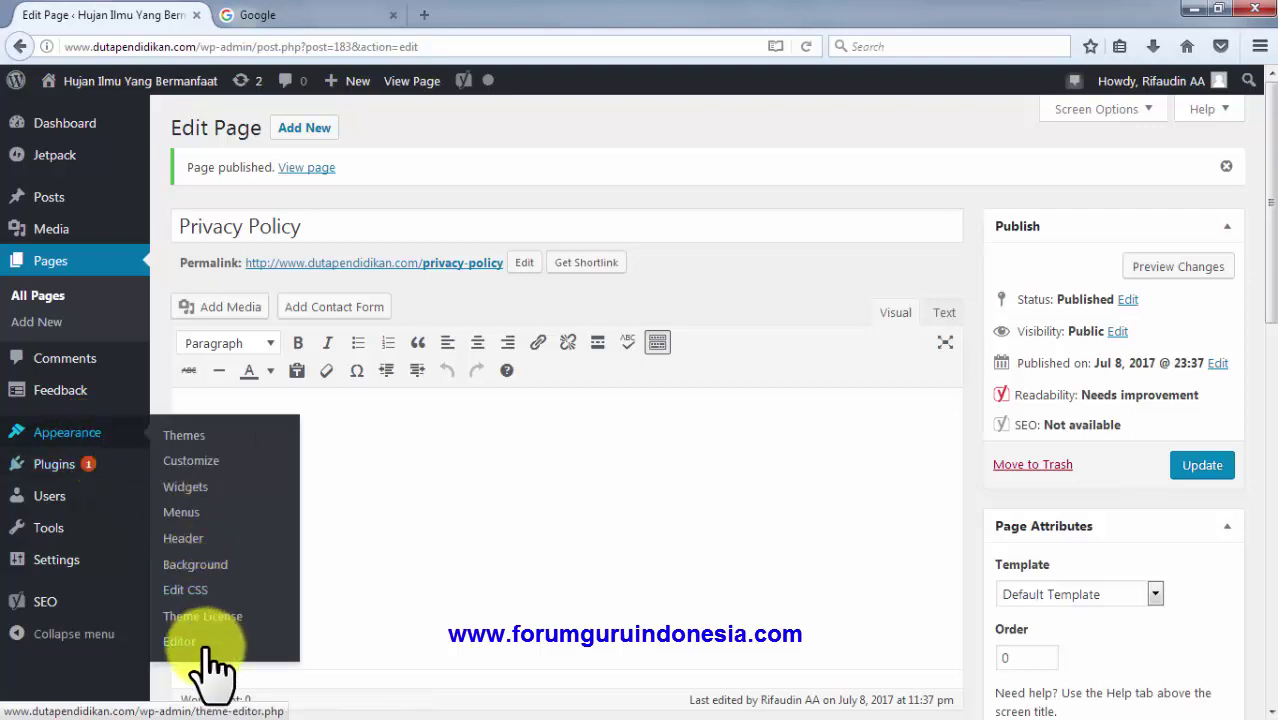
pyautogui.click(181, 512)
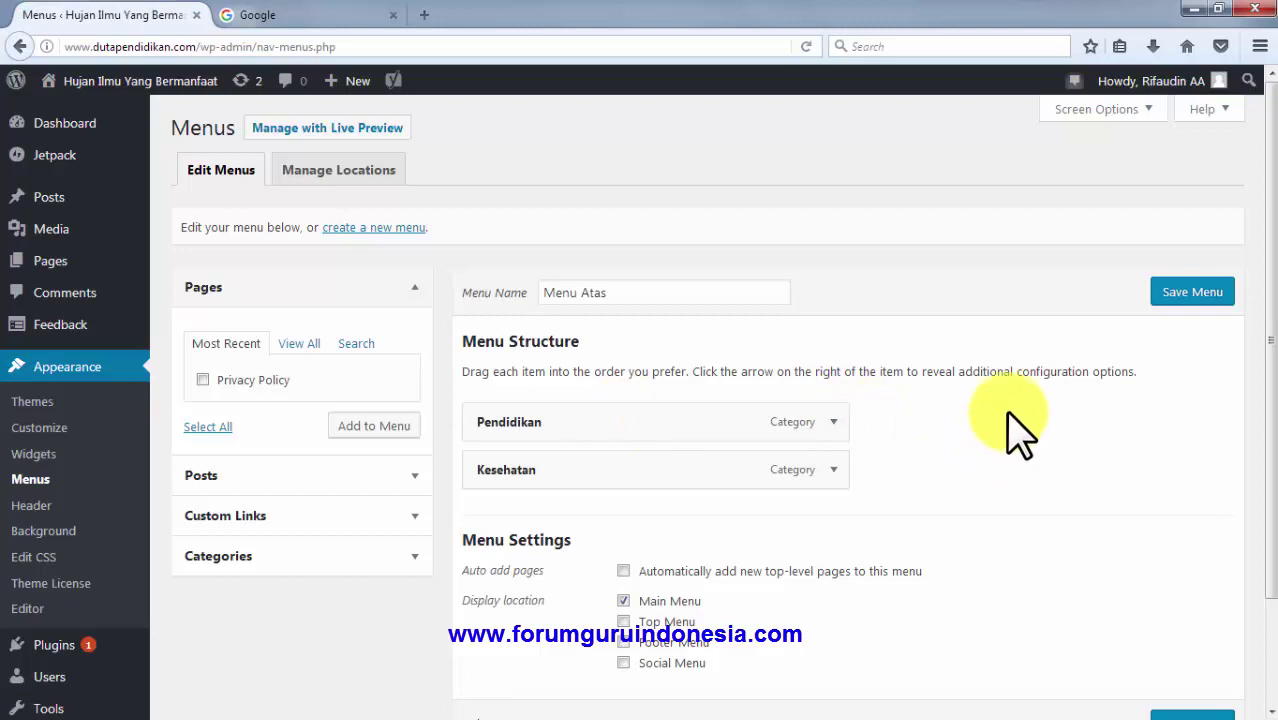
pyautogui.click(365, 229)
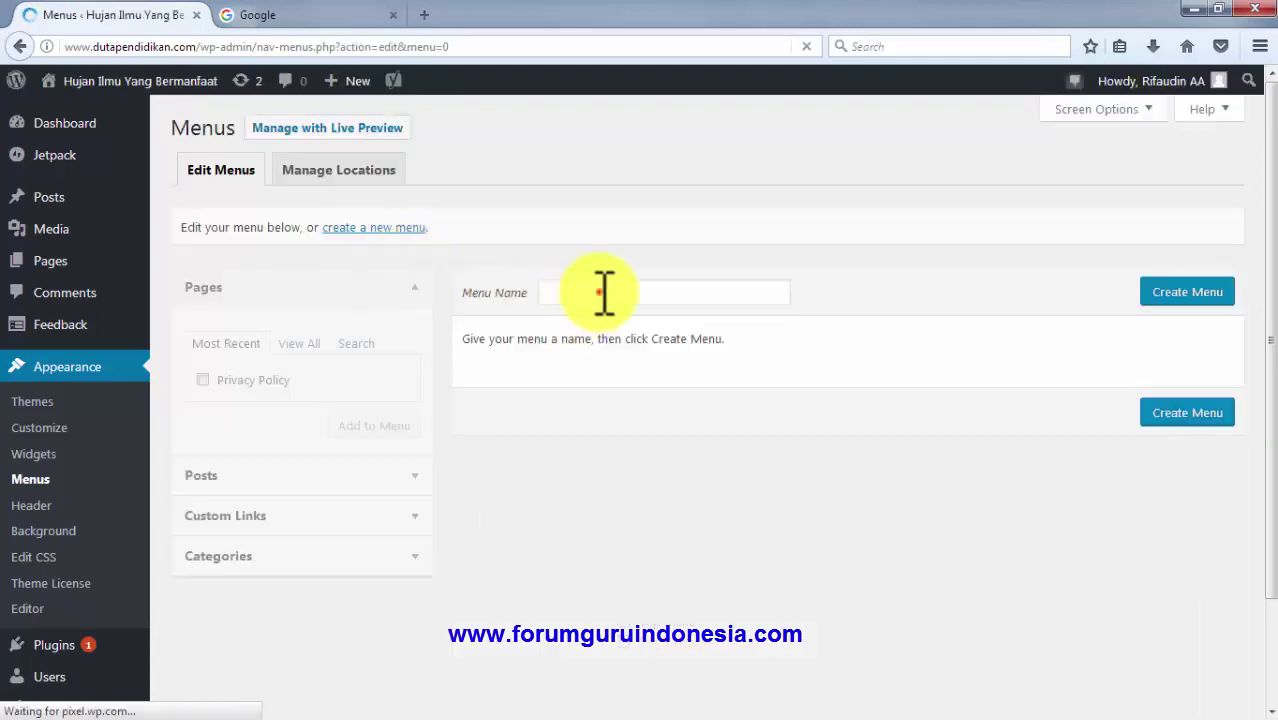
pyautogui.click(603, 292)
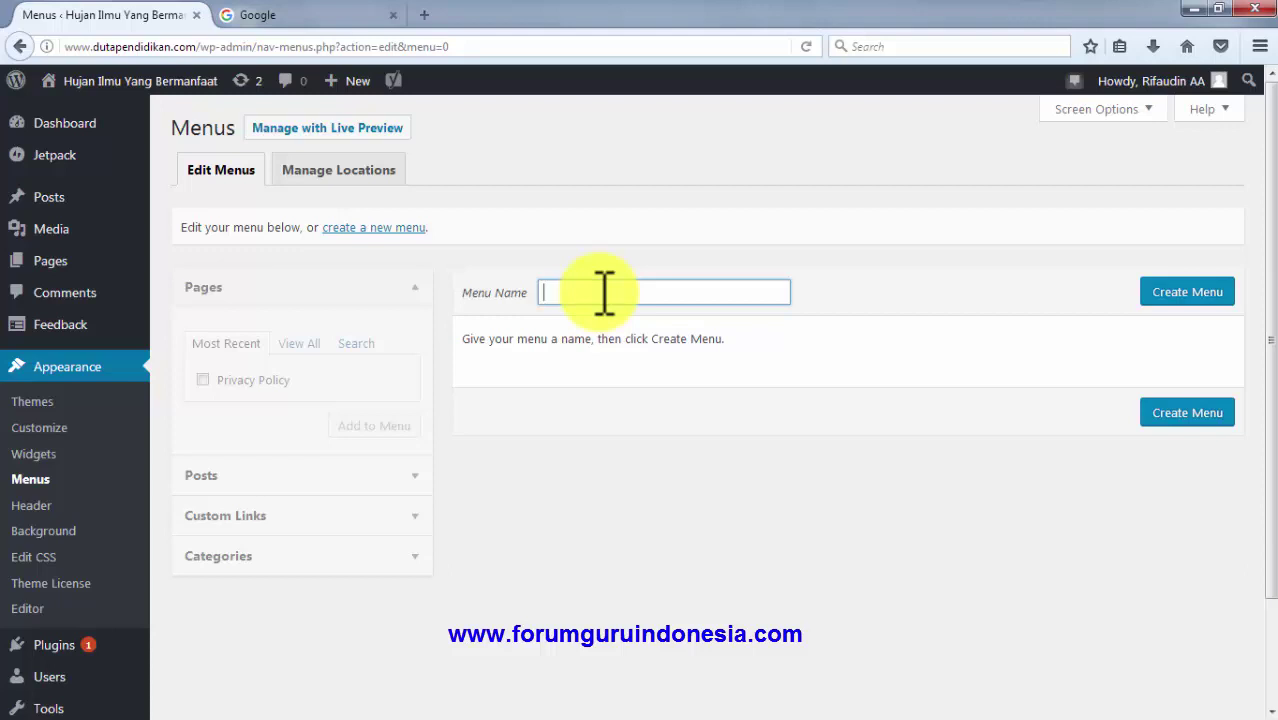
pyautogui.write('Menu')
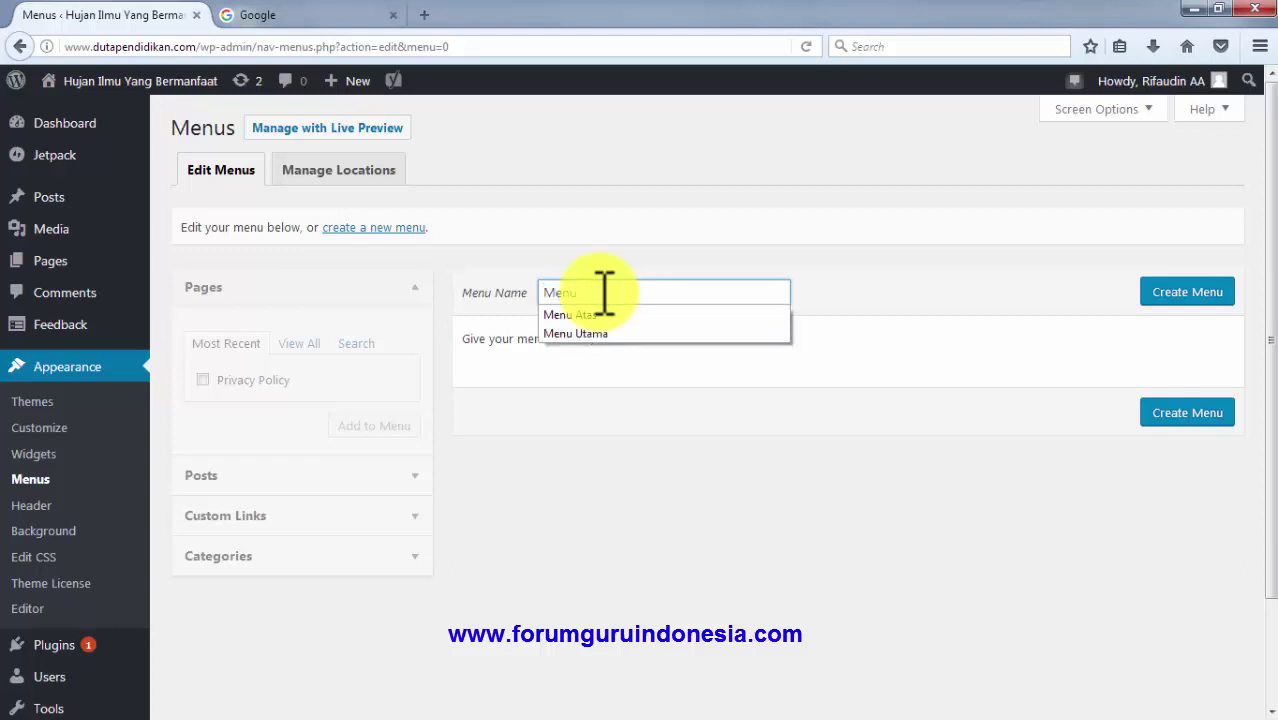
pyautogui.write(' B')
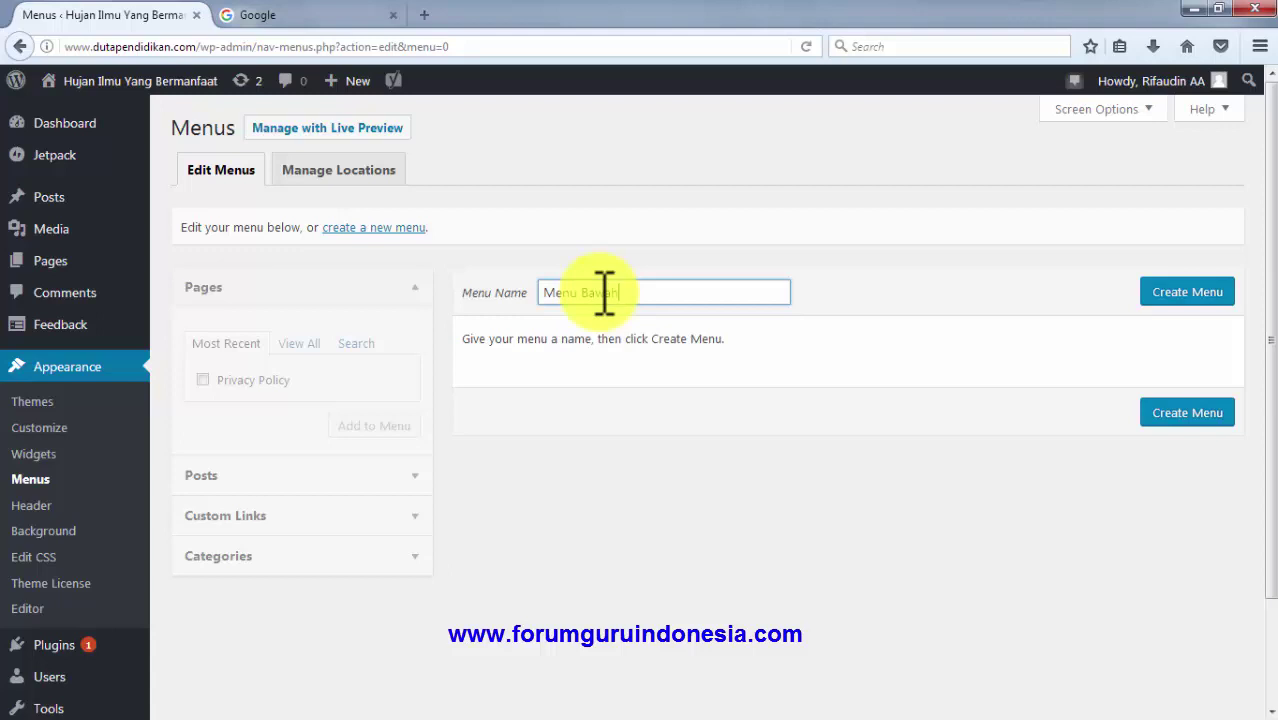
pyautogui.write('awah')
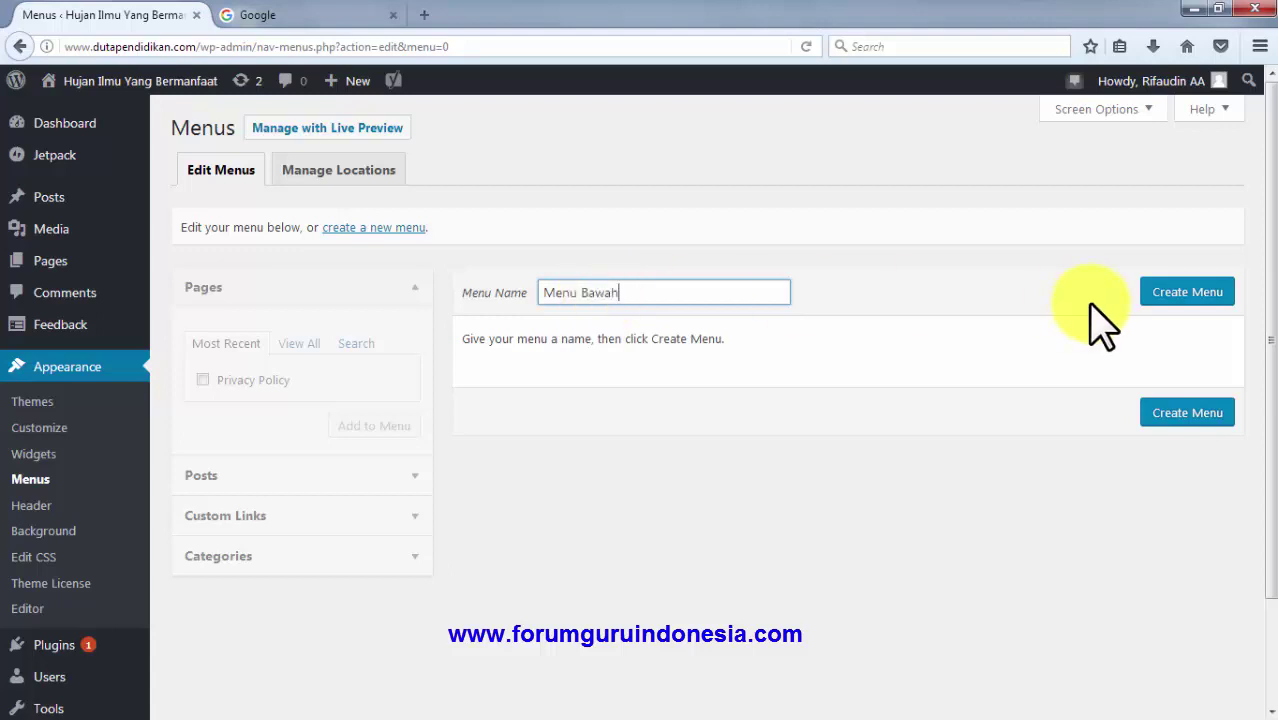
pyautogui.click(1187, 297)
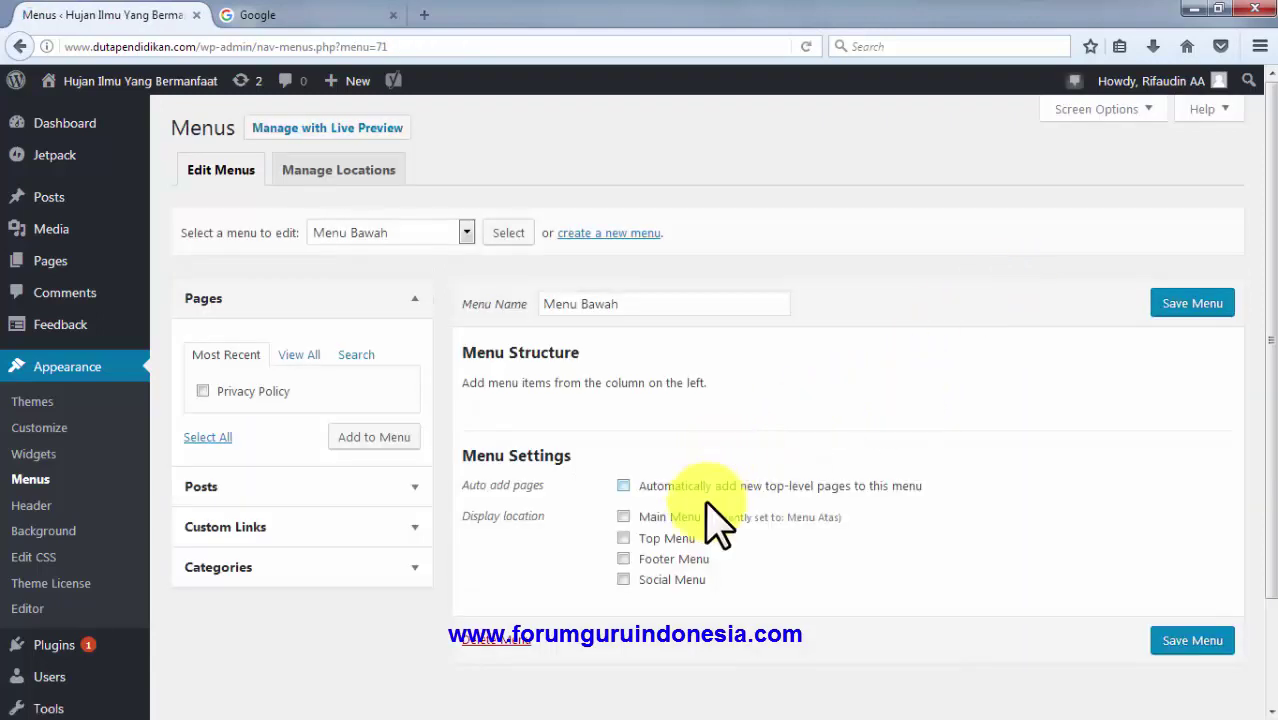
# - Set Menu Bawah's display location to Footer Menu, add the Privacy Policy page to it, and save the menu
pyautogui.click(624, 559)
pyautogui.scroll(-2, 627, 580)
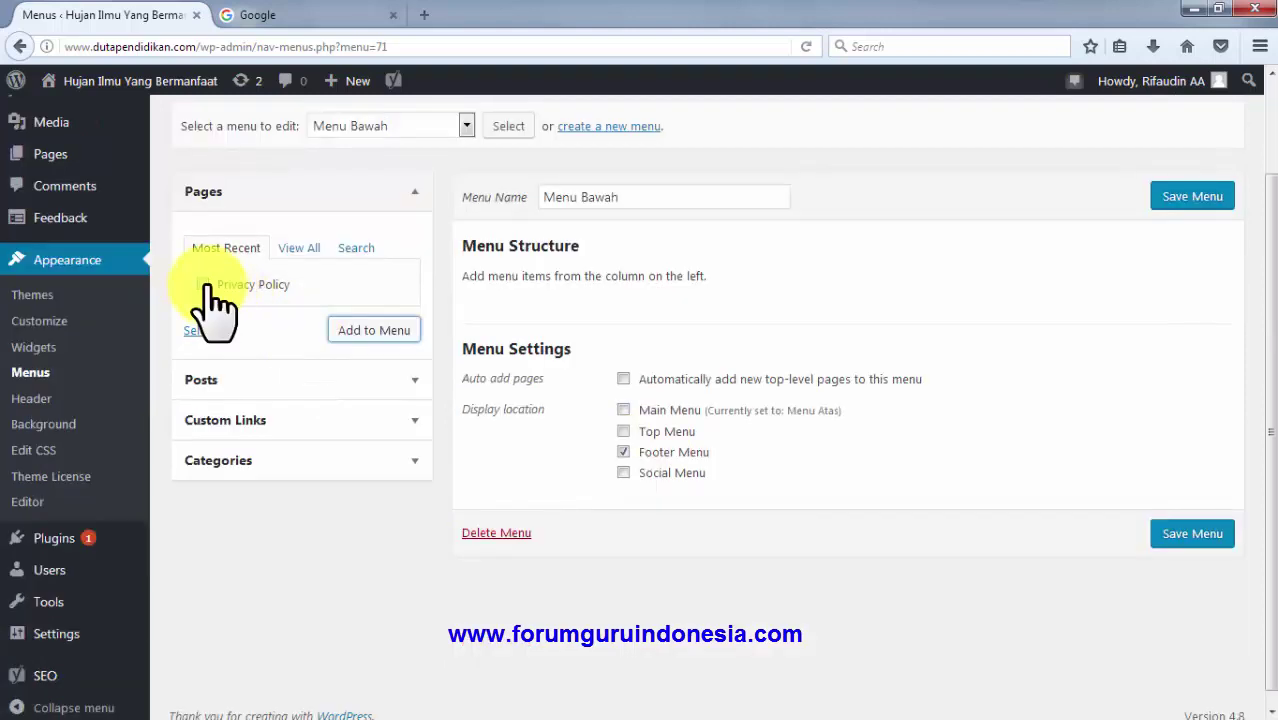
pyautogui.click(202, 284)
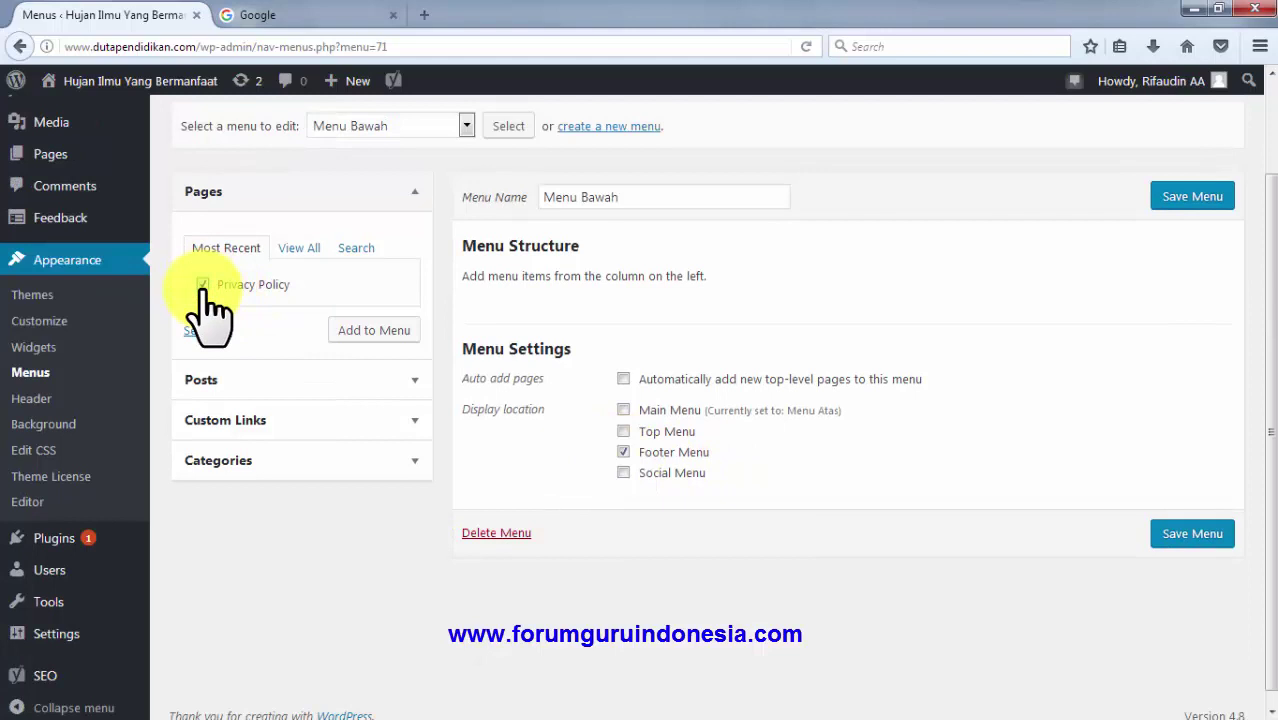
pyautogui.click(373, 330)
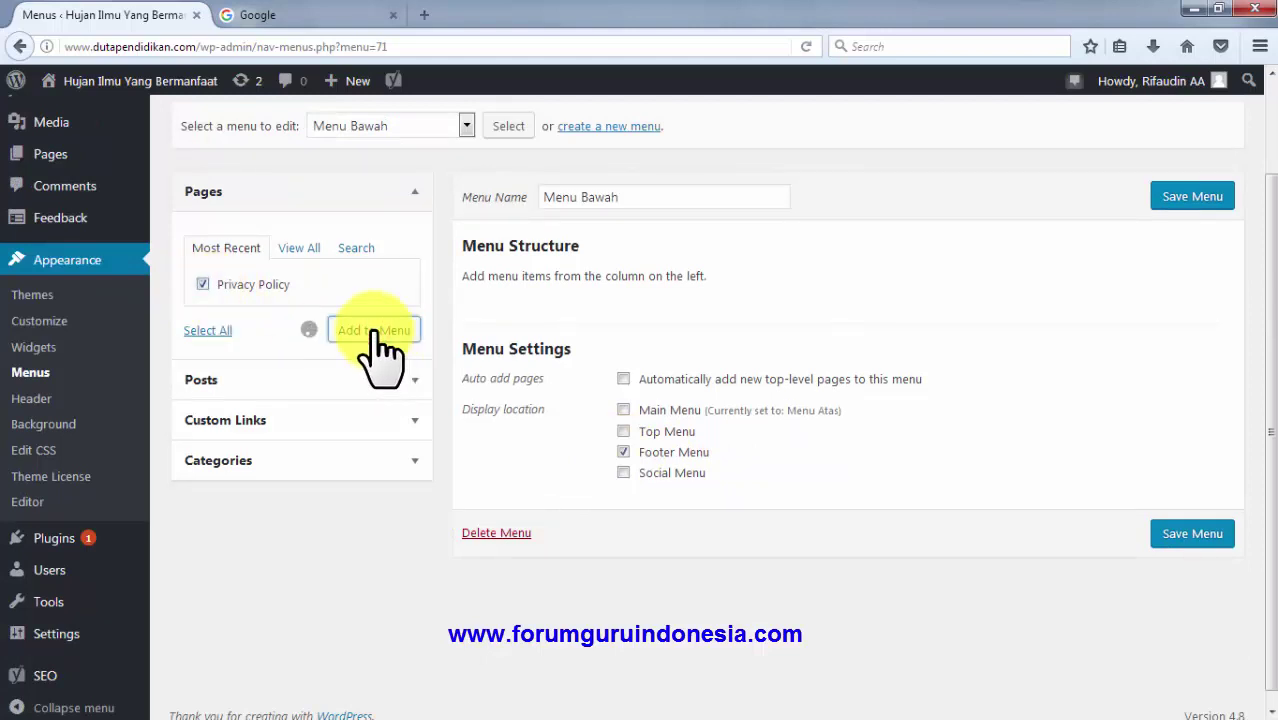
pyautogui.scroll(2, 600, 350)
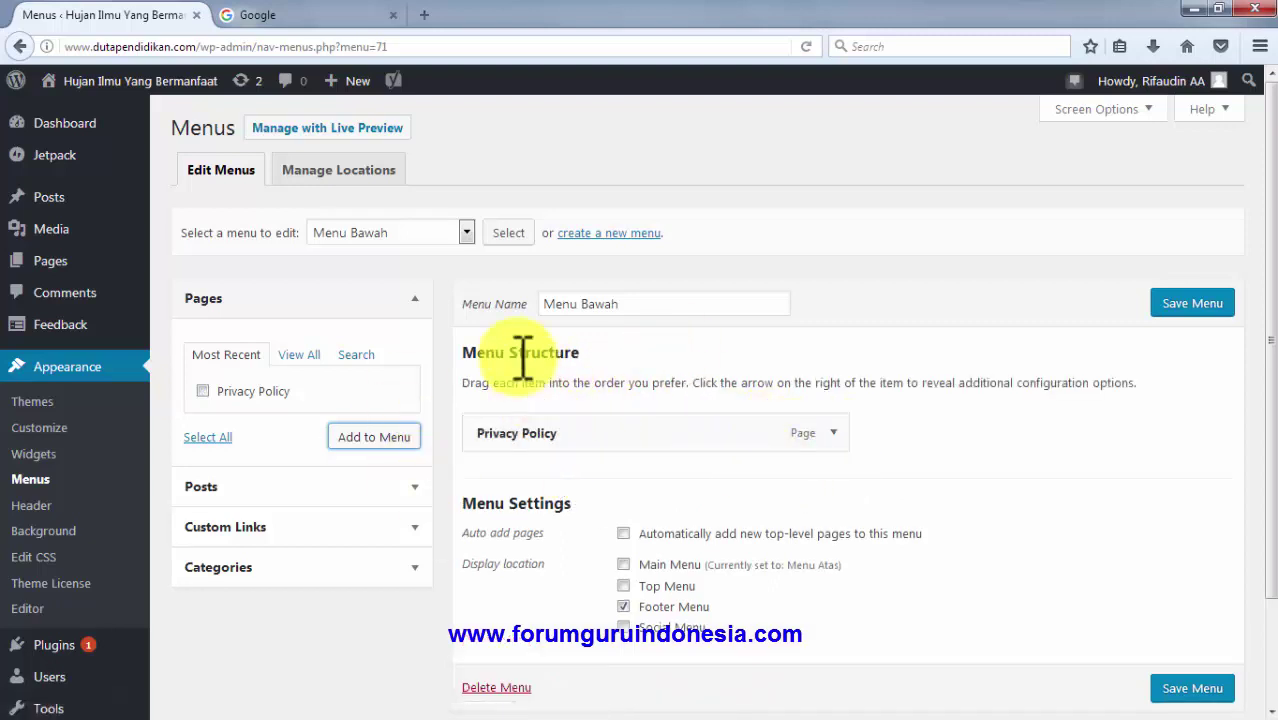
pyautogui.click(372, 170)
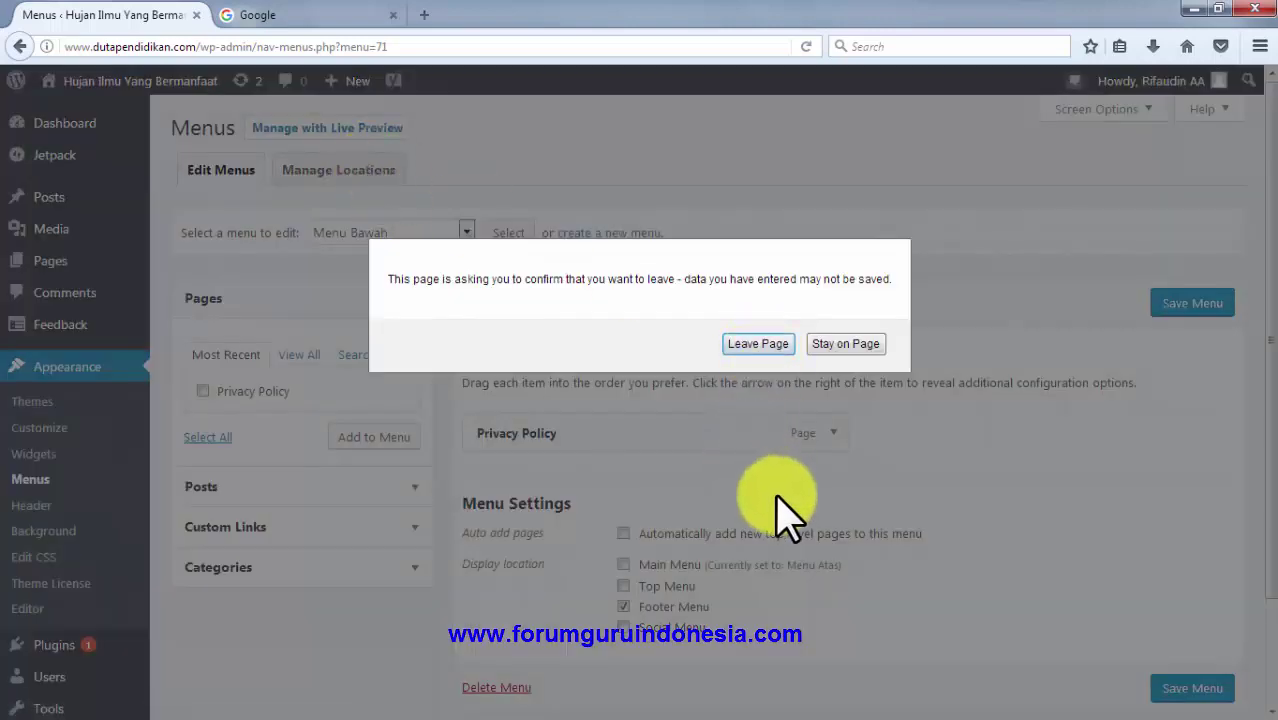
pyautogui.click(1055, 508)
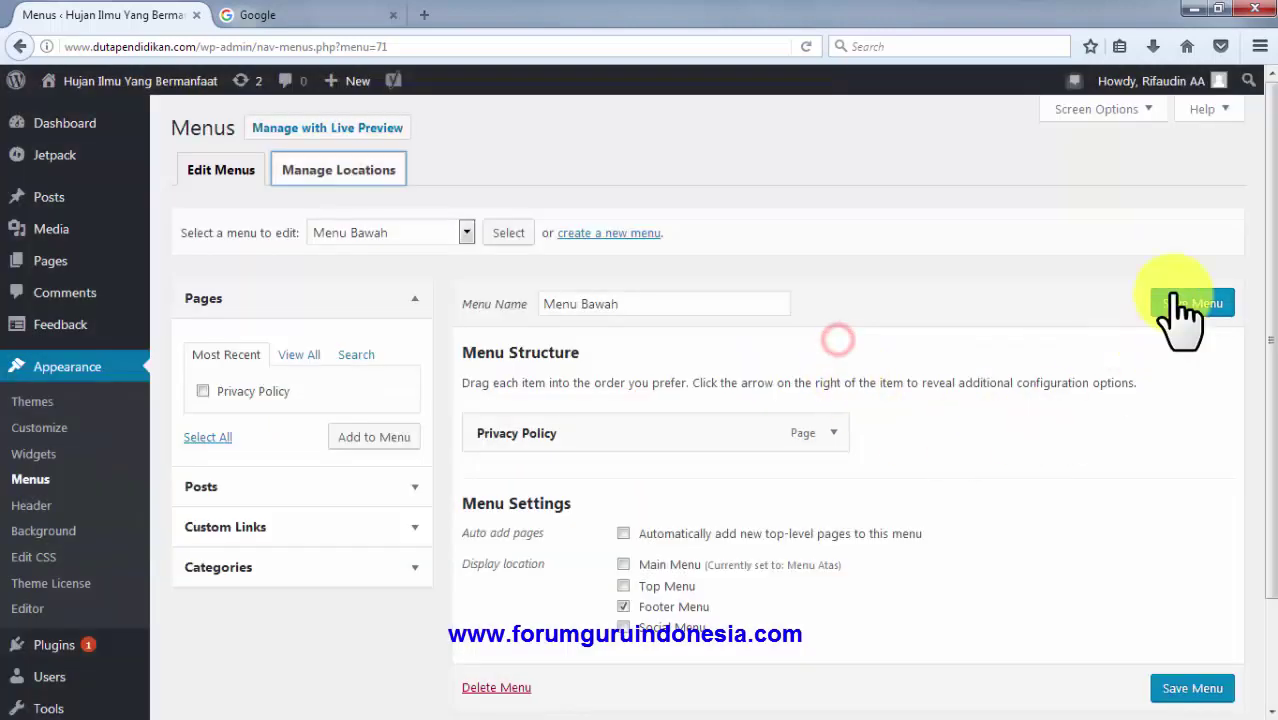
pyautogui.click(1185, 303)
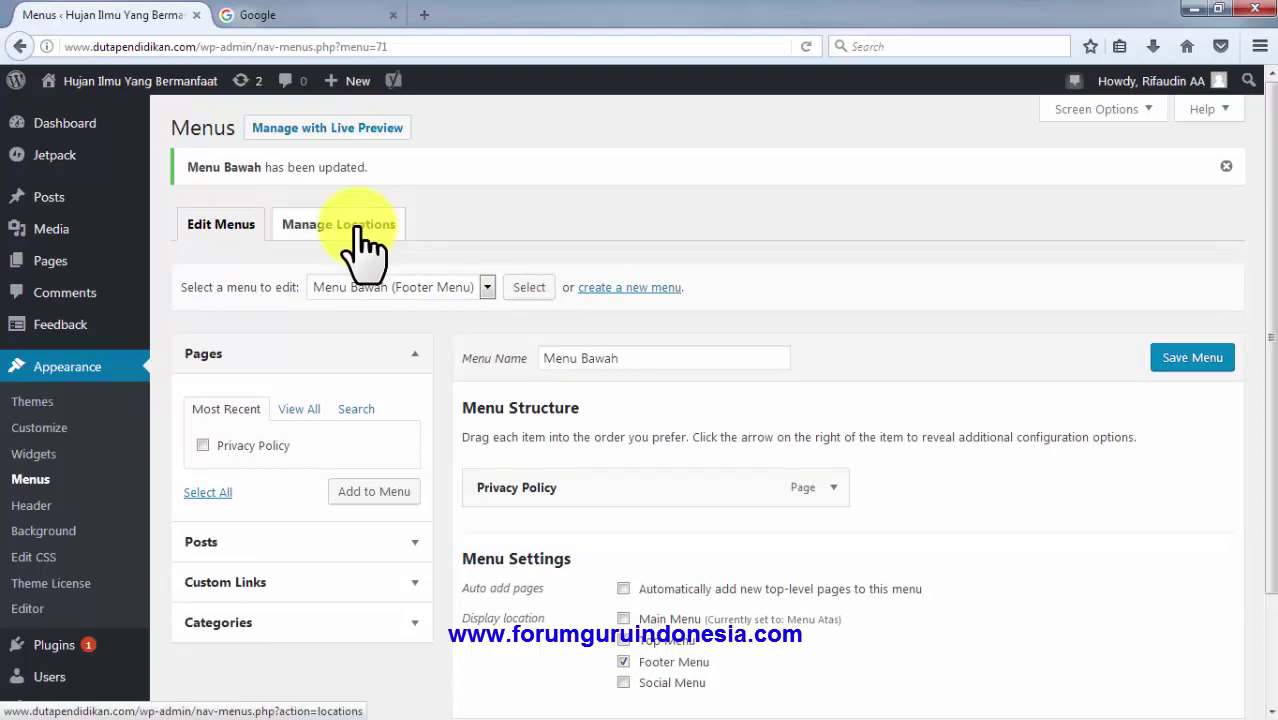
# - In the theme's menu locations, select Menu Bawah for the Footer Menu and save the changes
pyautogui.click(358, 227)
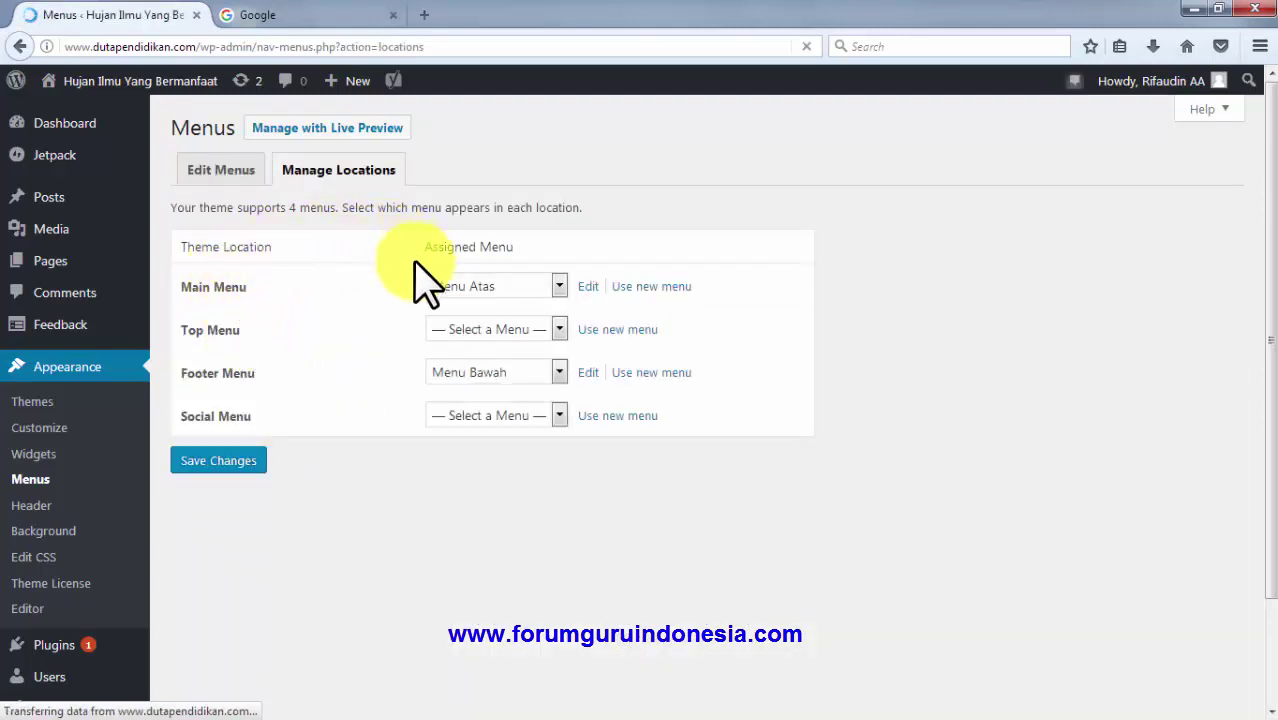
pyautogui.click(540, 378)
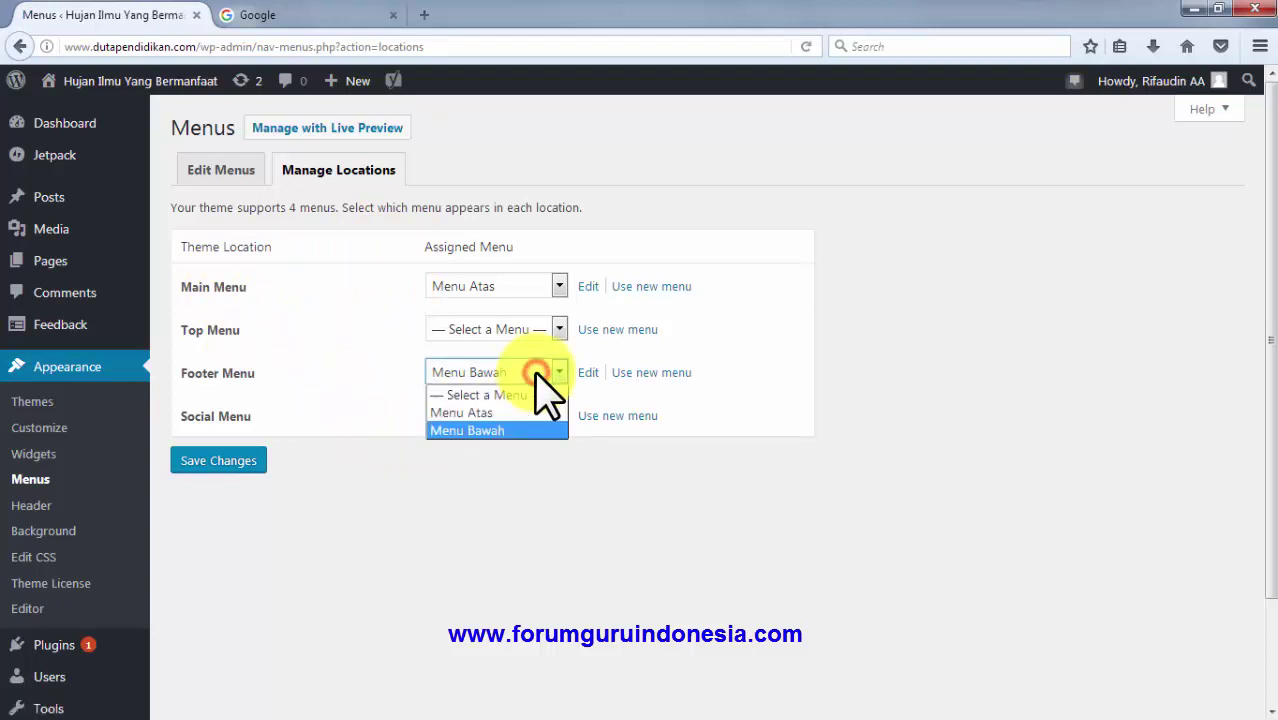
pyautogui.click(507, 431)
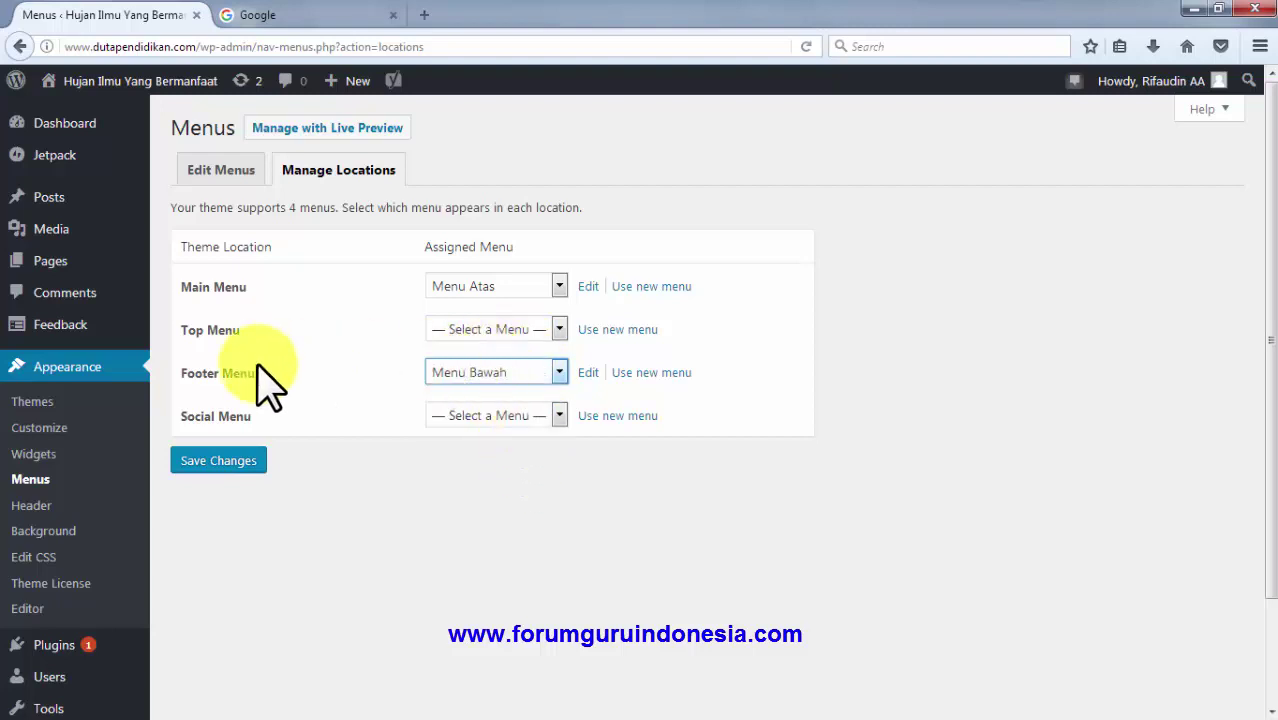
pyautogui.click(220, 462)
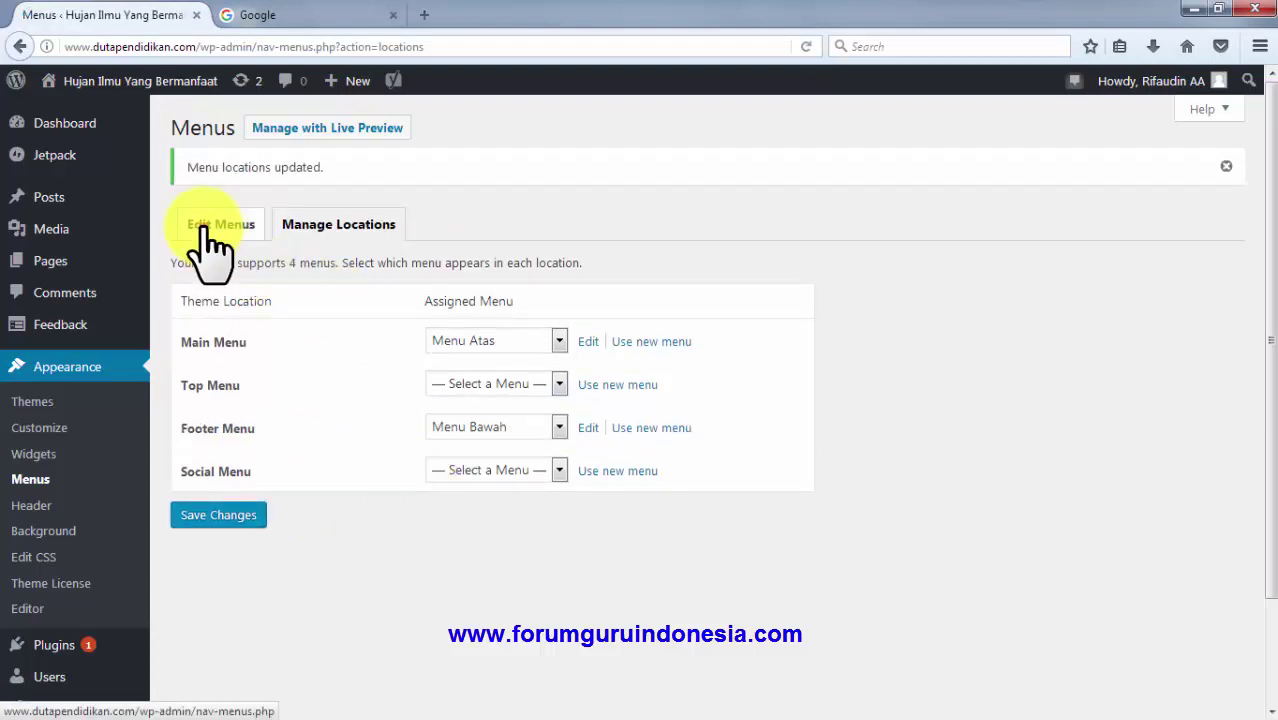
# - Open the list of all the site's pages
pyautogui.click(203, 225)
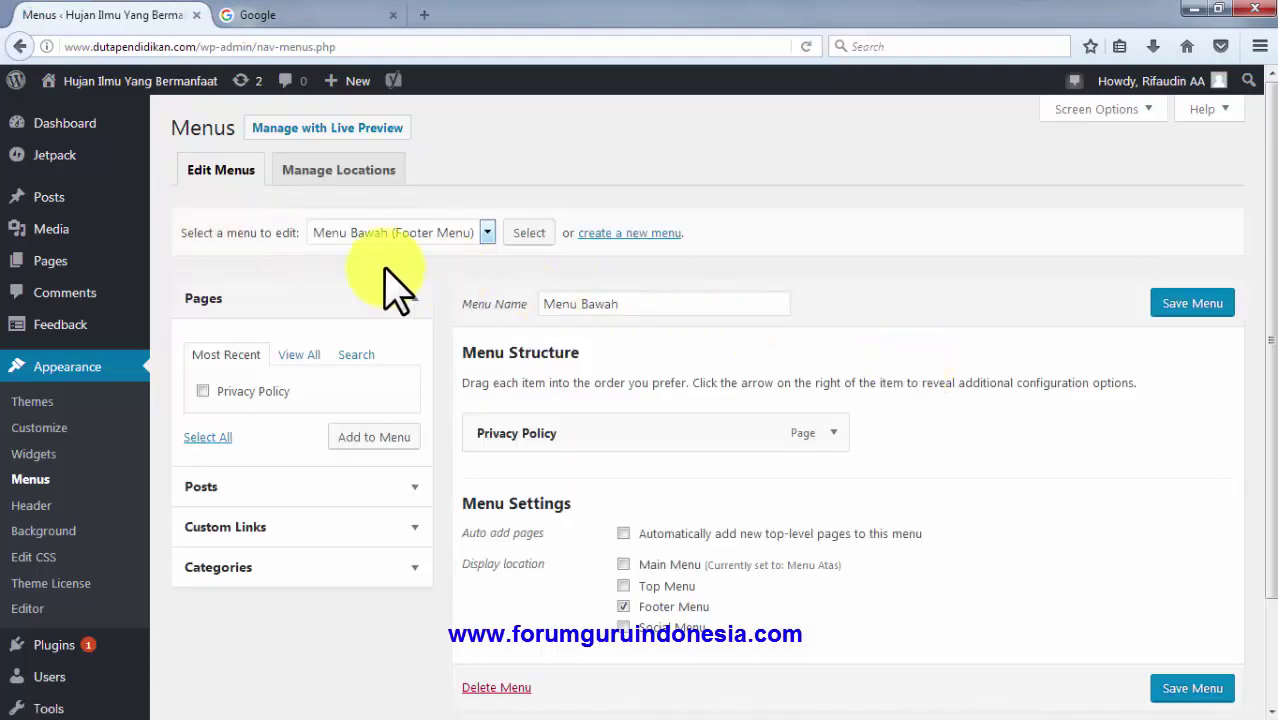
pyautogui.moveTo(71, 263)
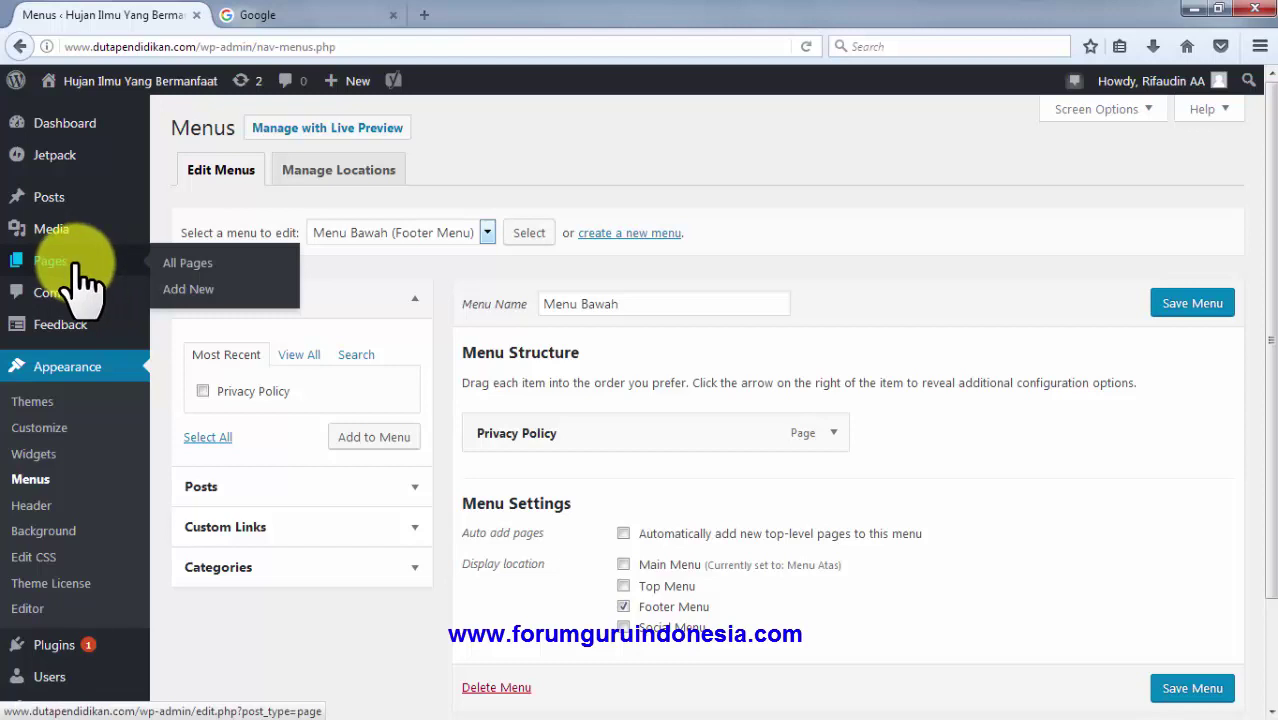
pyautogui.click(174, 264)
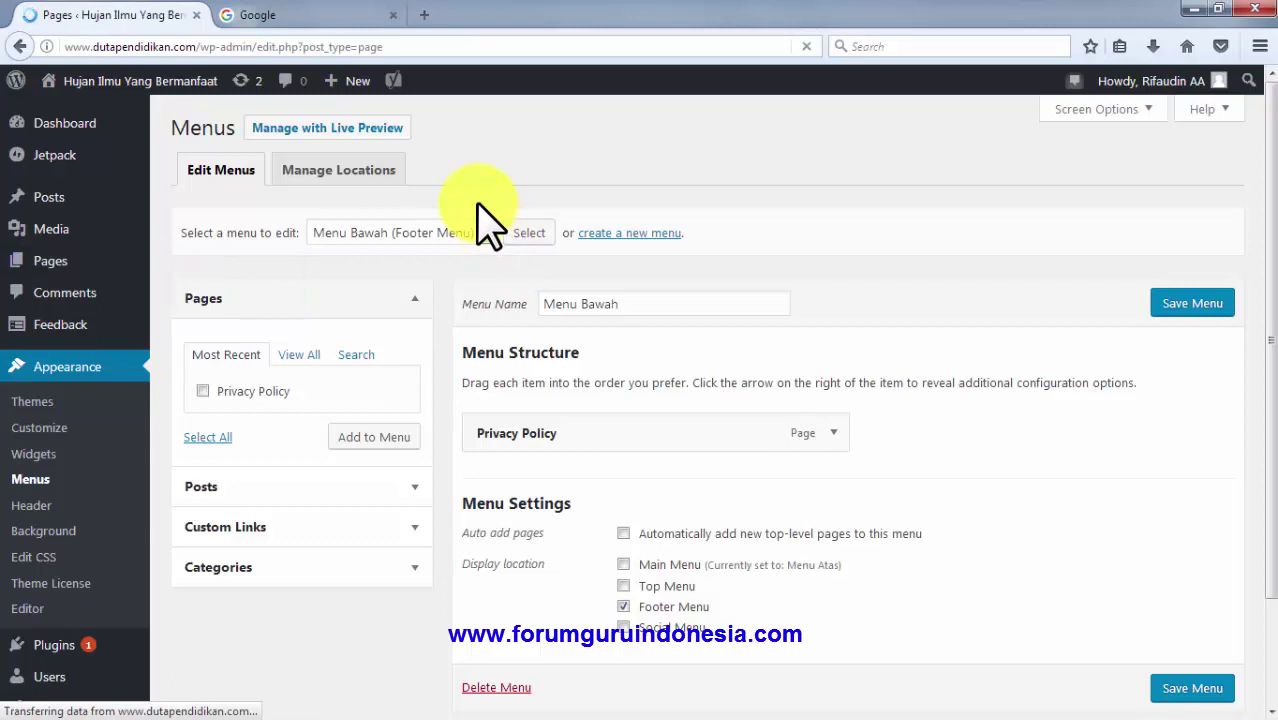
# - Search Google for "privacy policy online" and open the Privacy Policy Online generator website
pyautogui.click(288, 14)
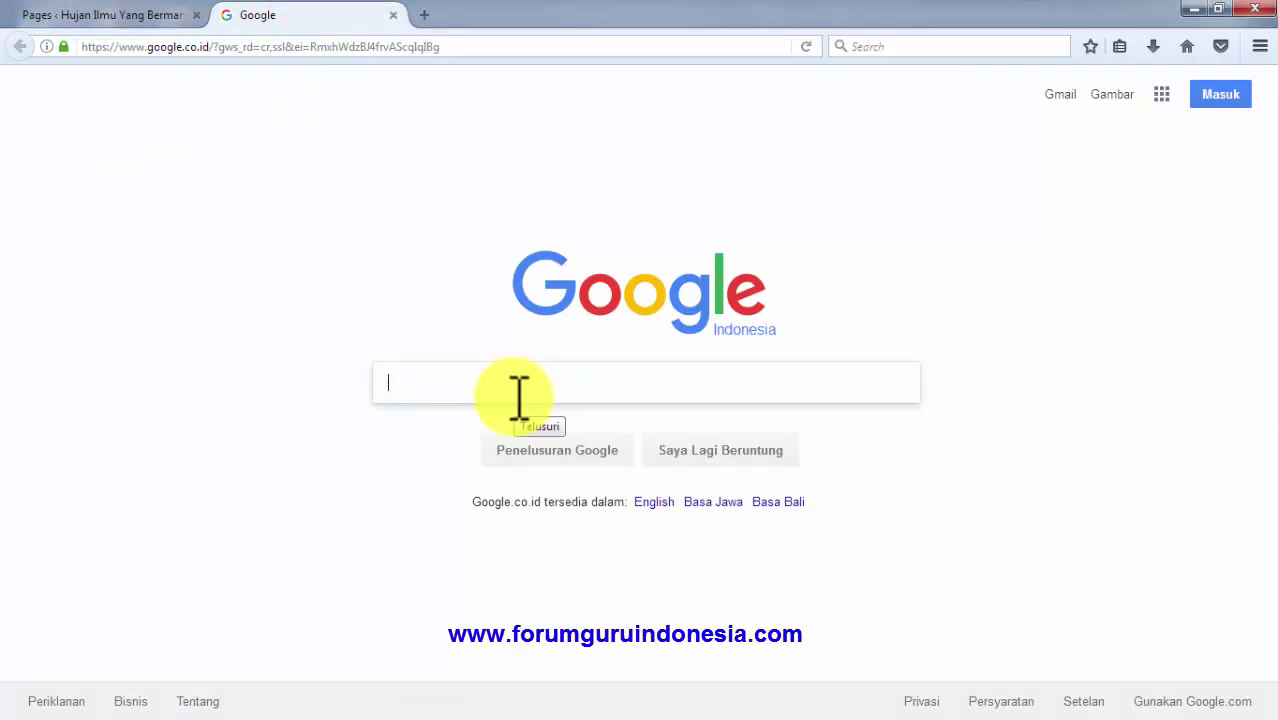
pyautogui.write('privacy ')
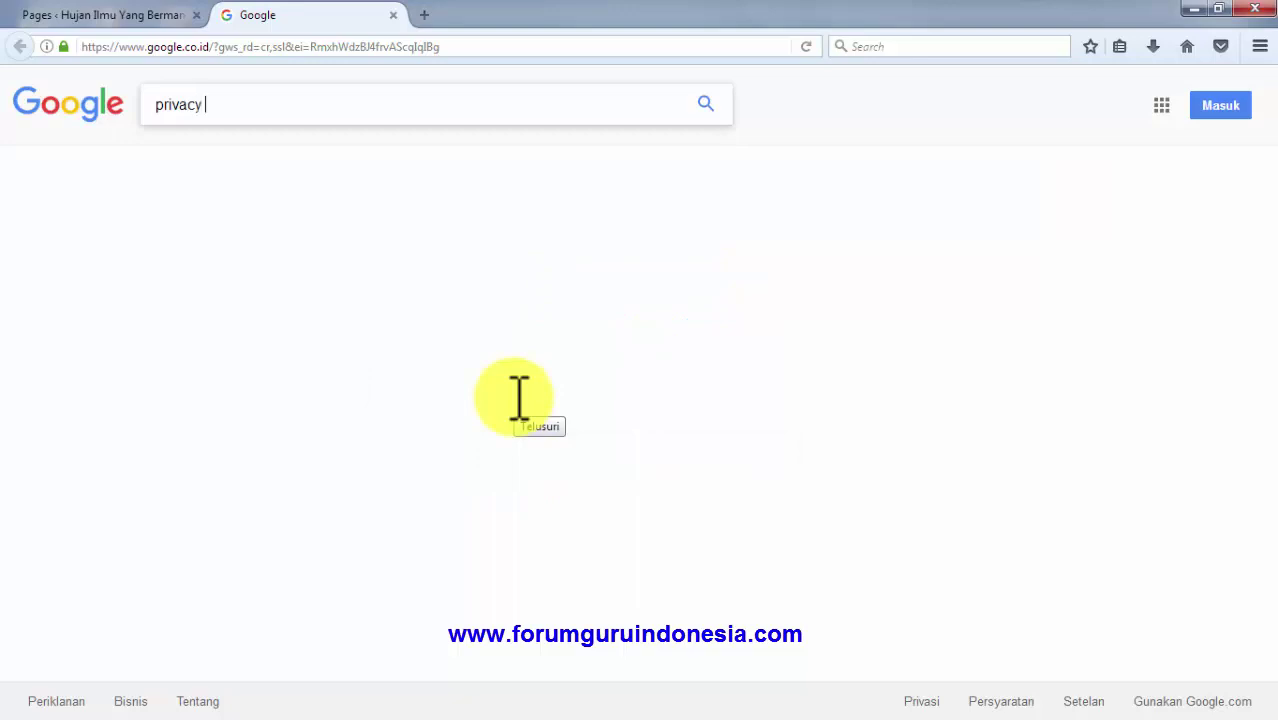
pyautogui.write('policy ')
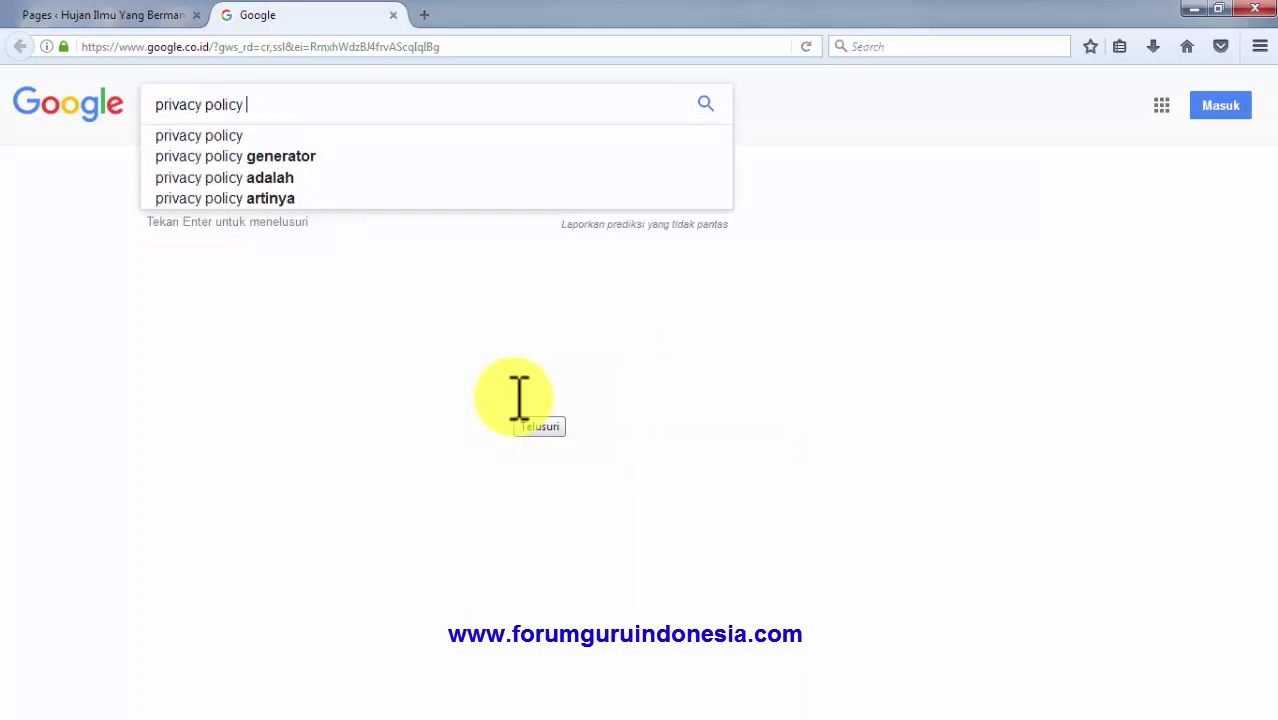
pyautogui.write('online')
pyautogui.press('Return')
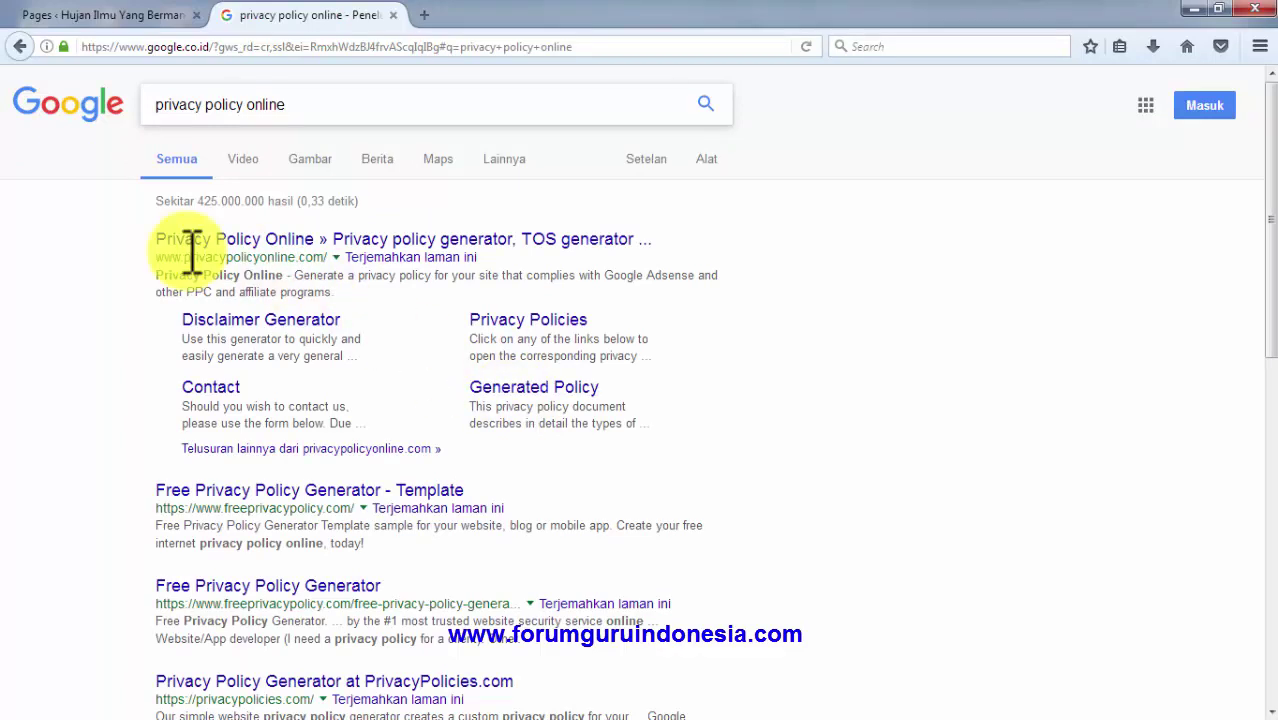
pyautogui.click(254, 244)
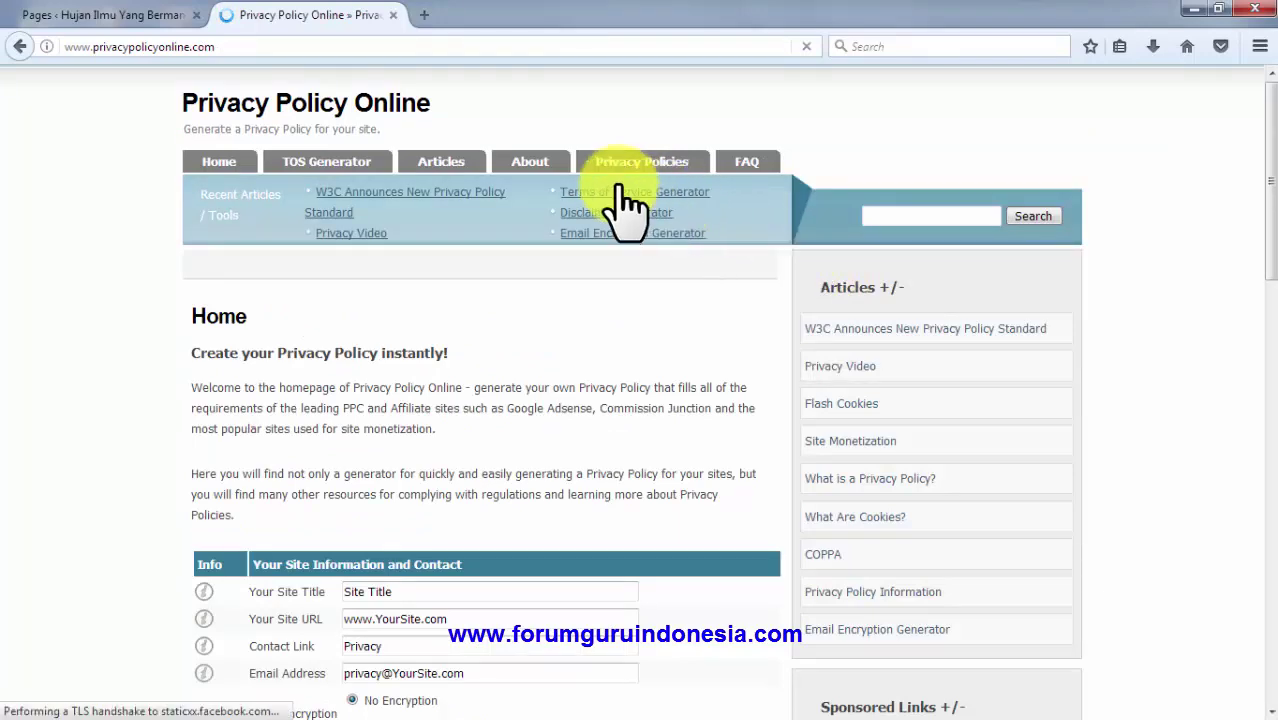
# - Set the site title in the privacy policy generator form to "Hujan Ilmu Yang Bermanfaat", the name of the WordPress site
pyautogui.scroll(-3, 300, 410)
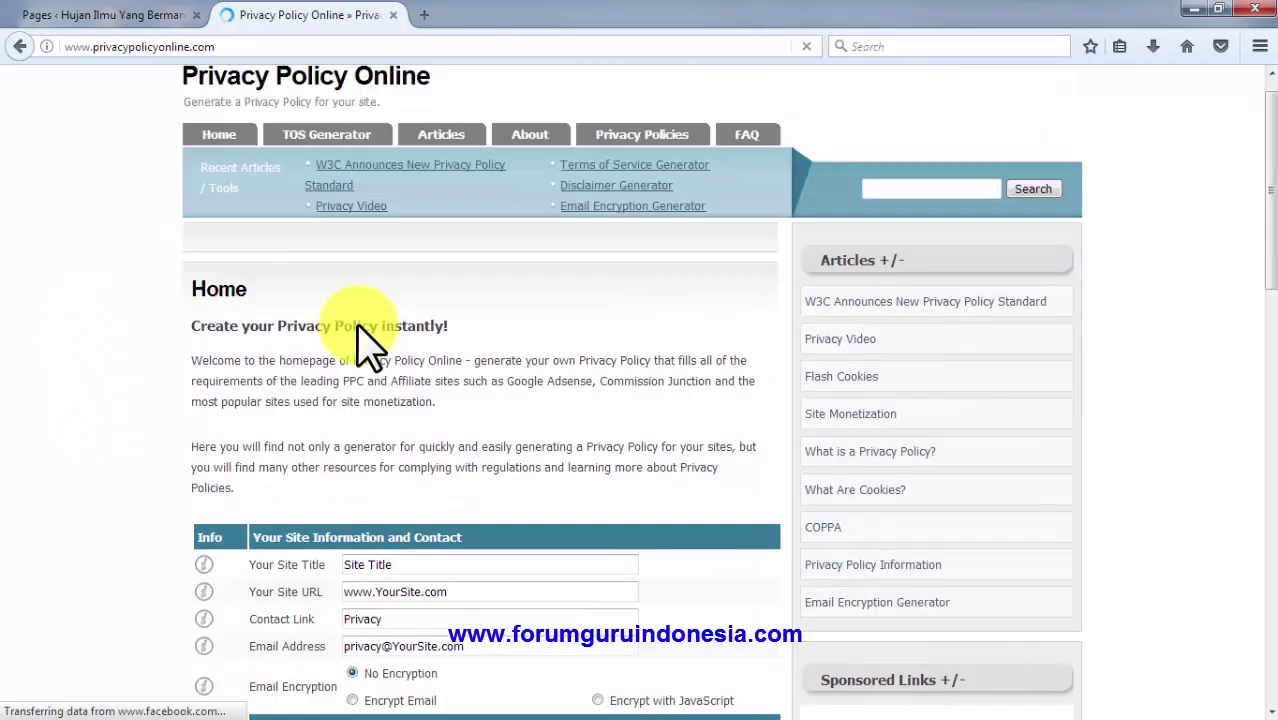
pyautogui.scroll(3, 400, 360)
pyautogui.scroll(-1, 240, 380)
pyautogui.scroll(-5, 205, 415)
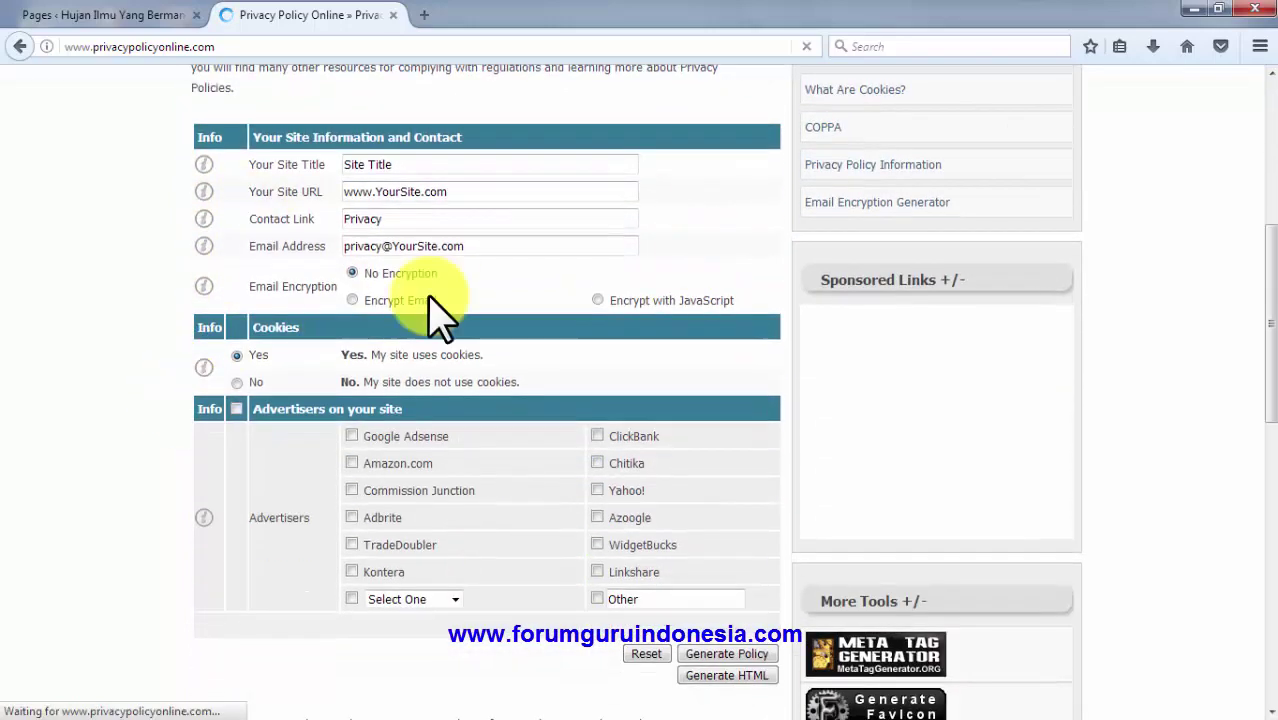
pyautogui.click(440, 165)
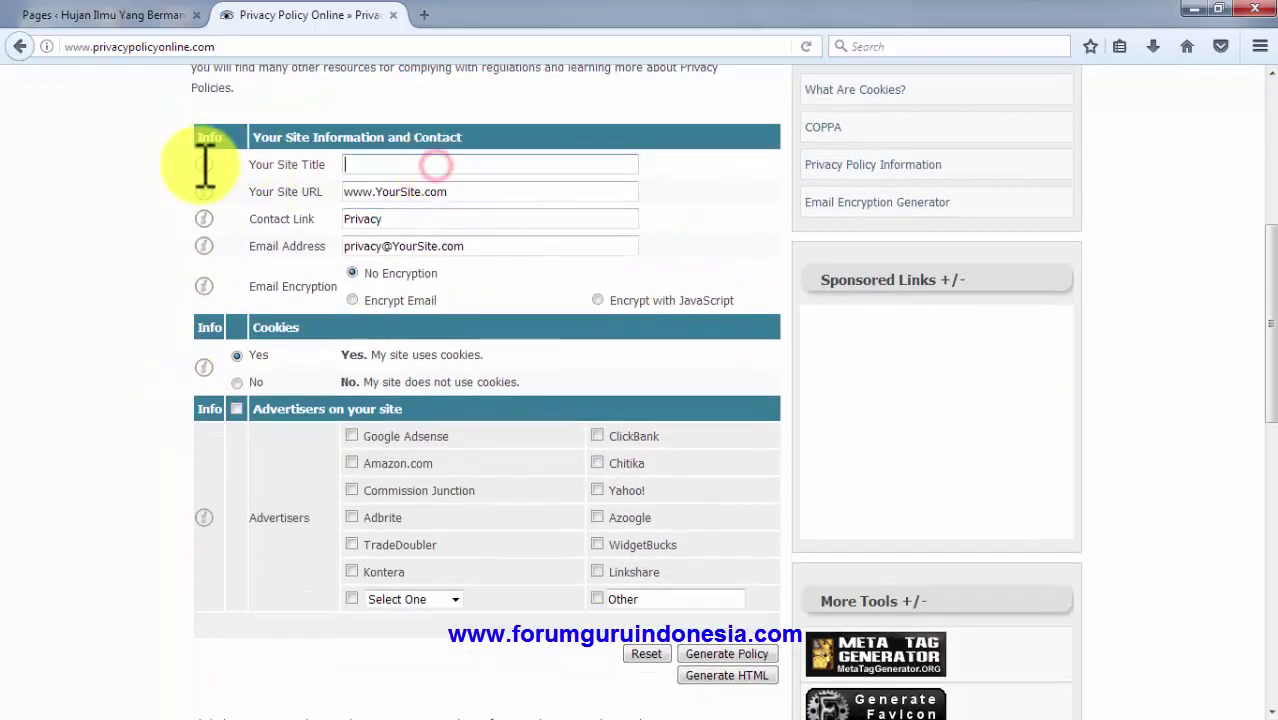
pyautogui.click(92, 15)
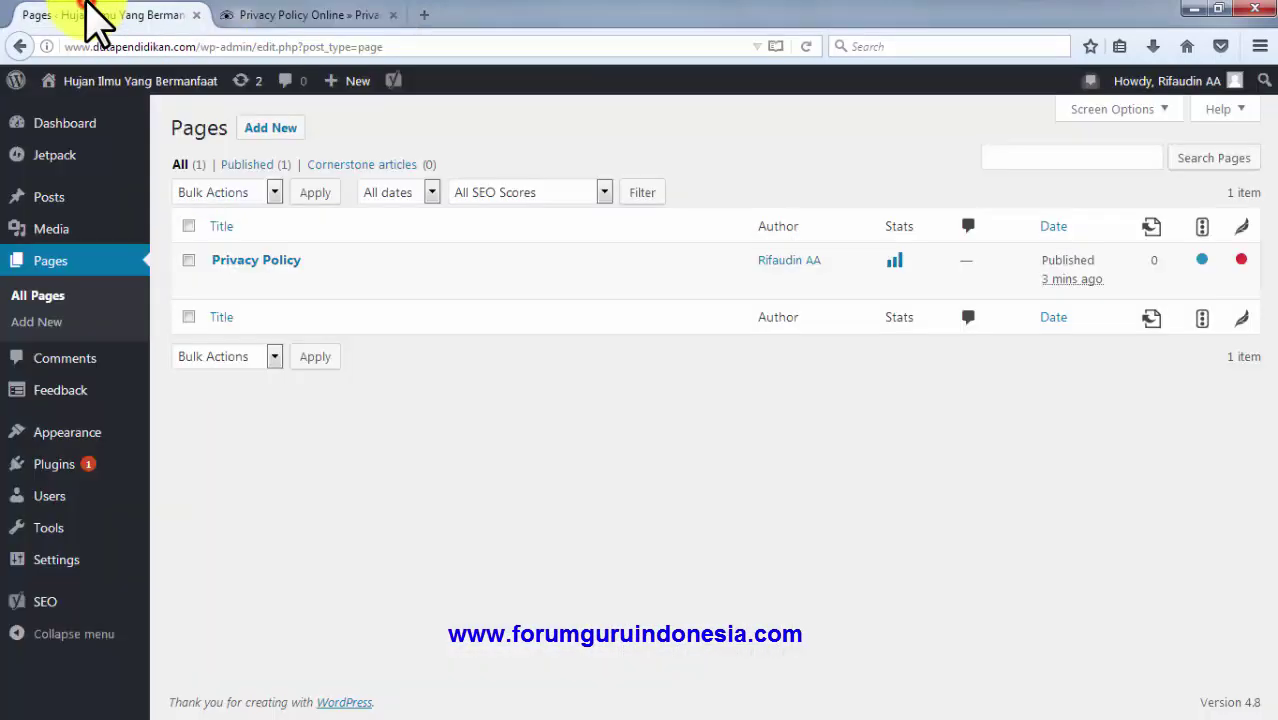
pyautogui.click(297, 15)
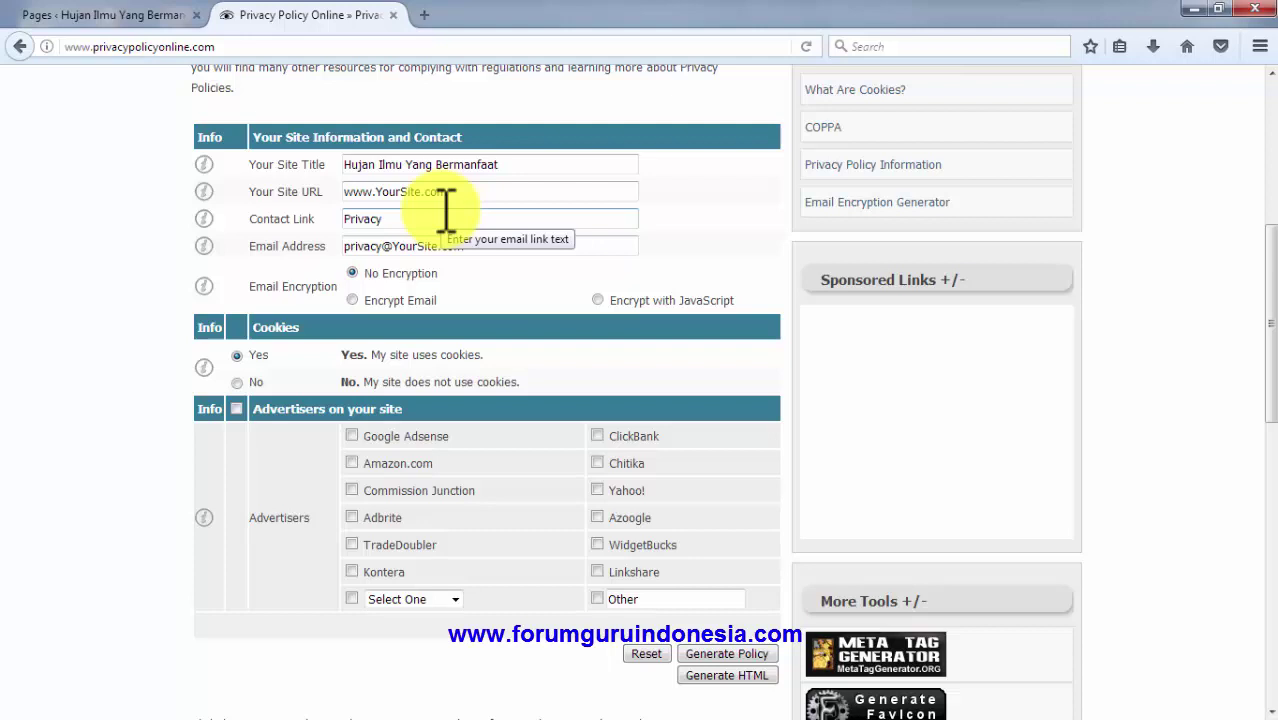
pyautogui.click(50, 14)
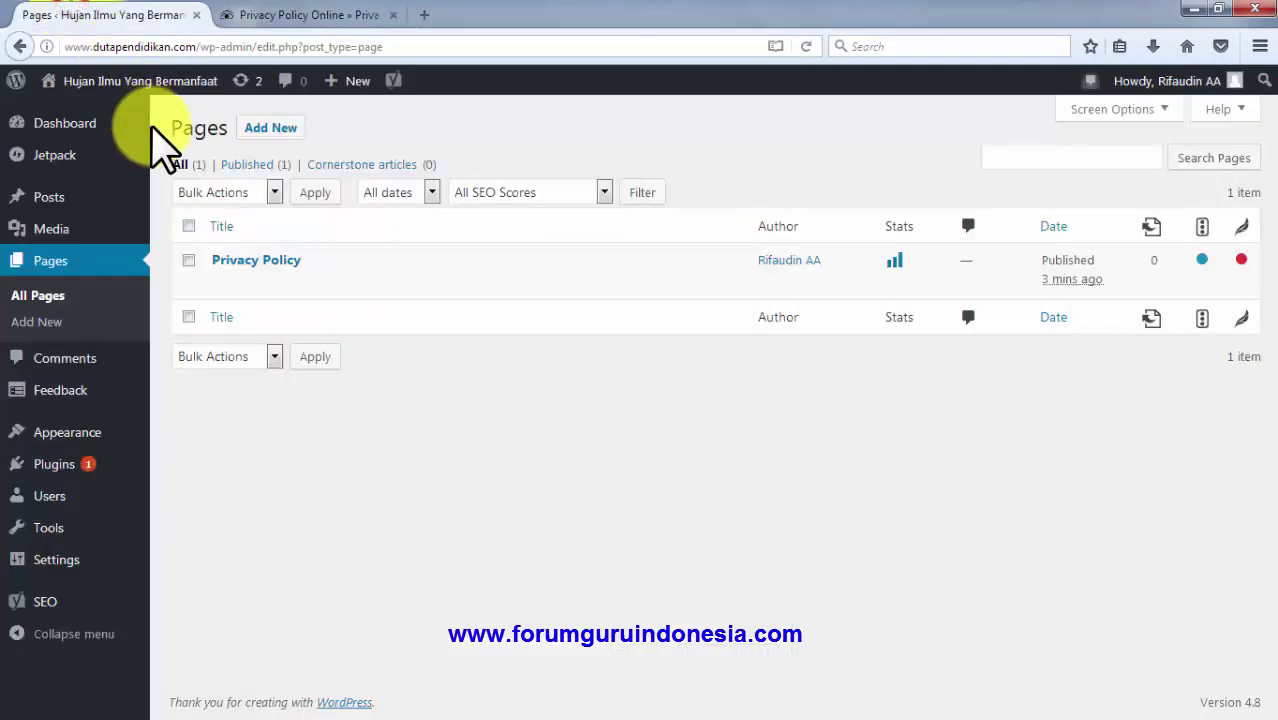
pyautogui.moveTo(196, 46); pyautogui.dragTo(63, 46)
pyautogui.rightClick(71, 46)
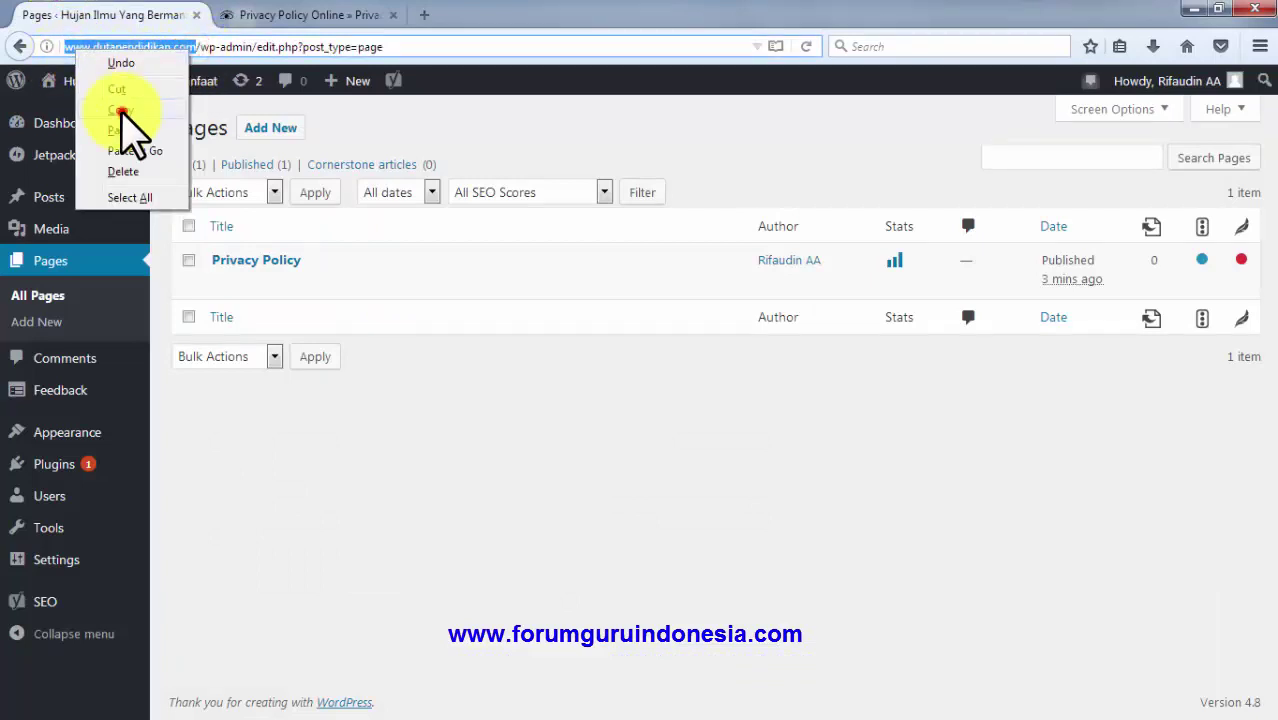
pyautogui.click(121, 110)
pyautogui.click(294, 14)
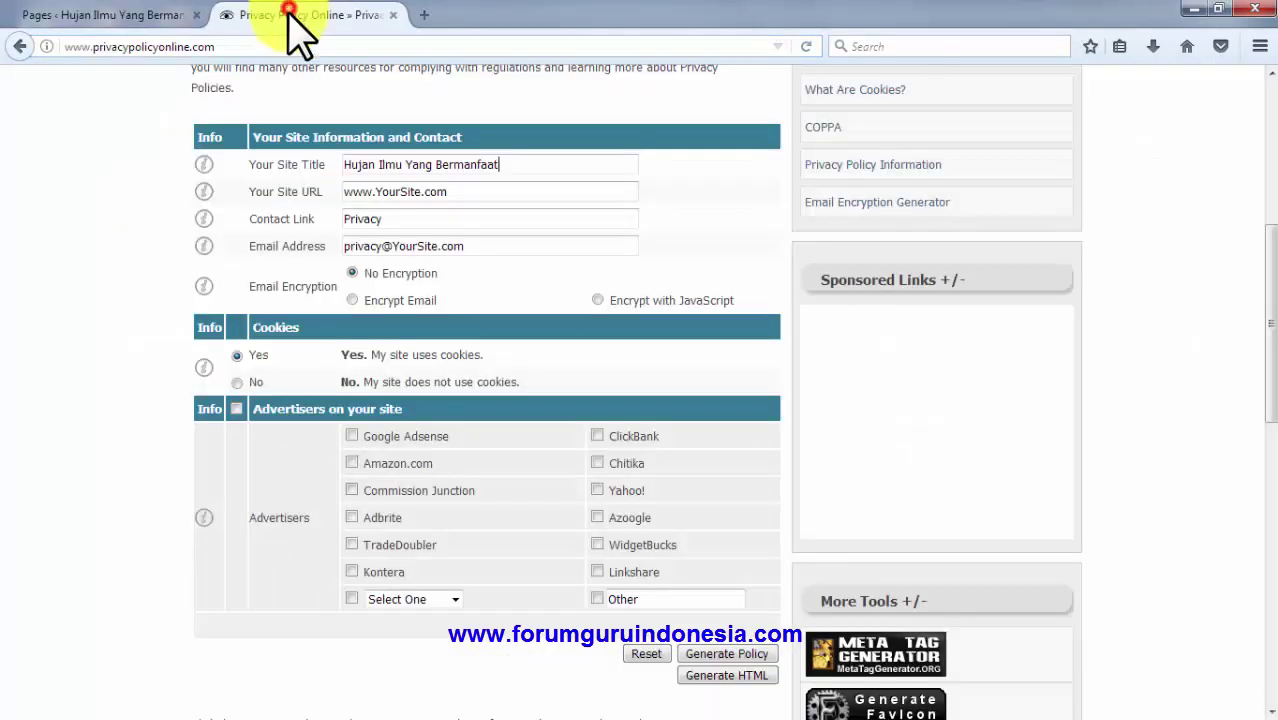
pyautogui.click(461, 194)
pyautogui.hotkey('ctrl', 'v')
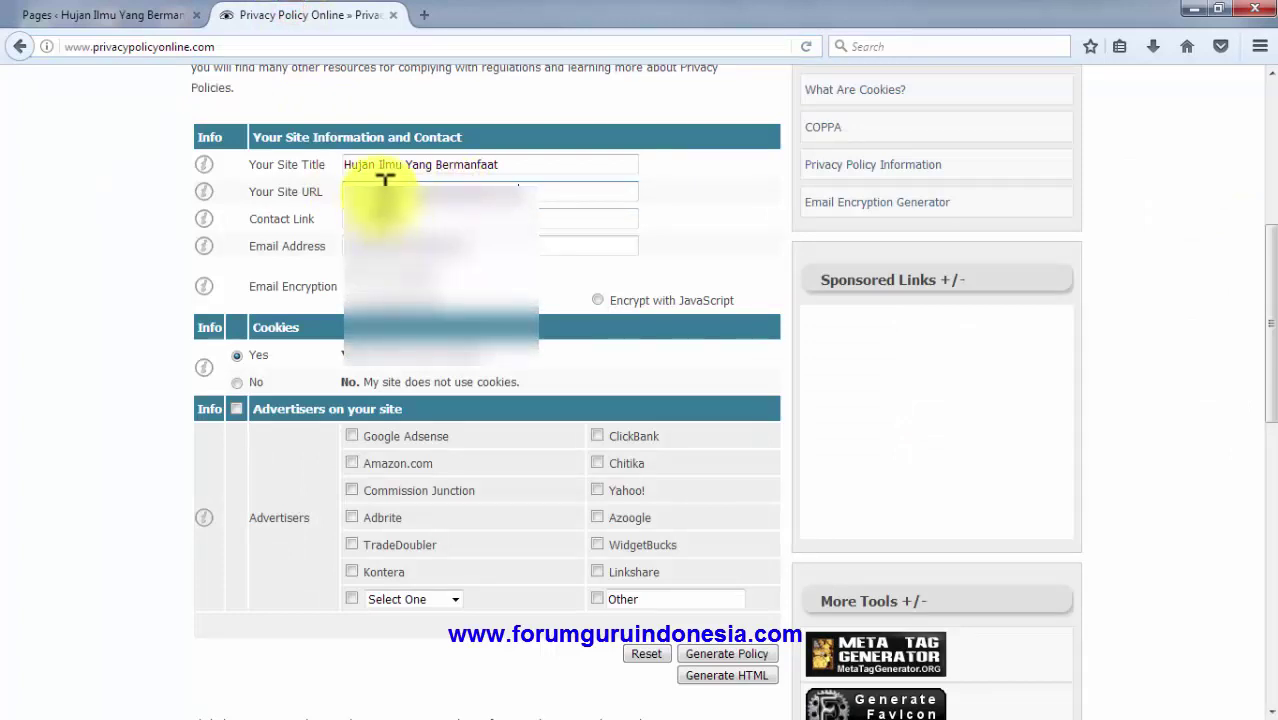
pyautogui.moveTo(385, 180); pyautogui.dragTo(342, 258)
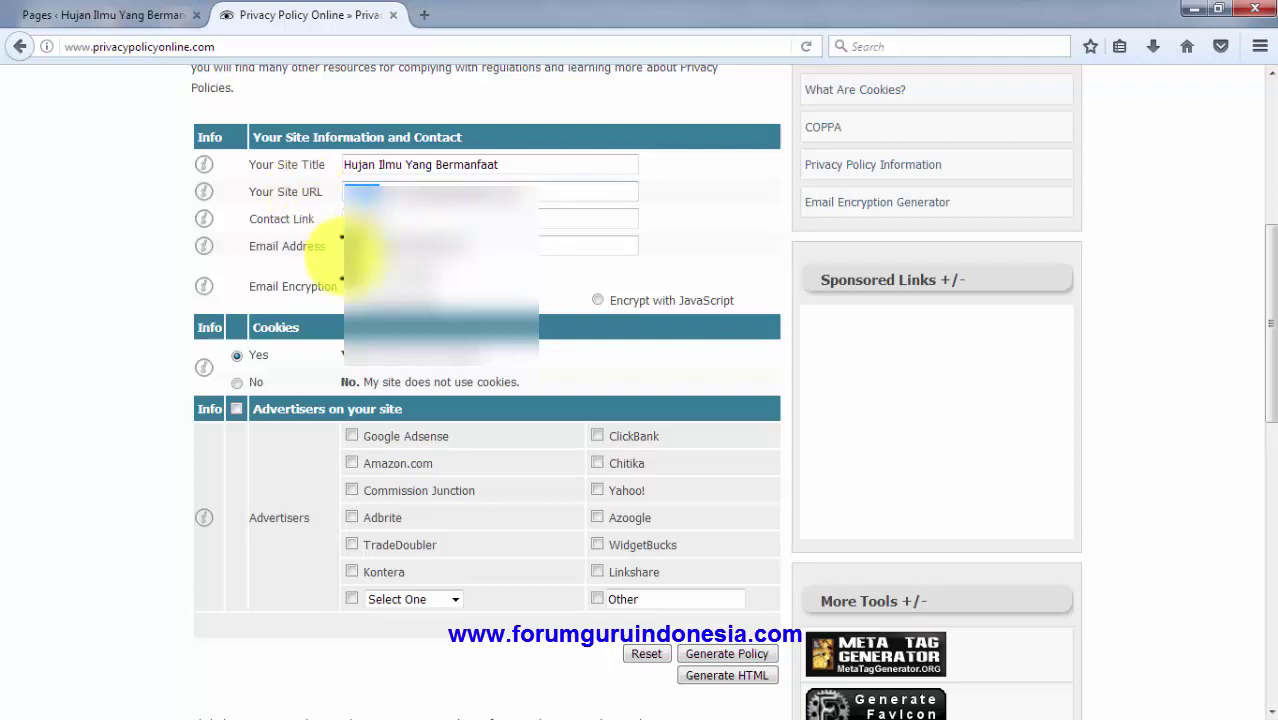
pyautogui.click(345, 246)
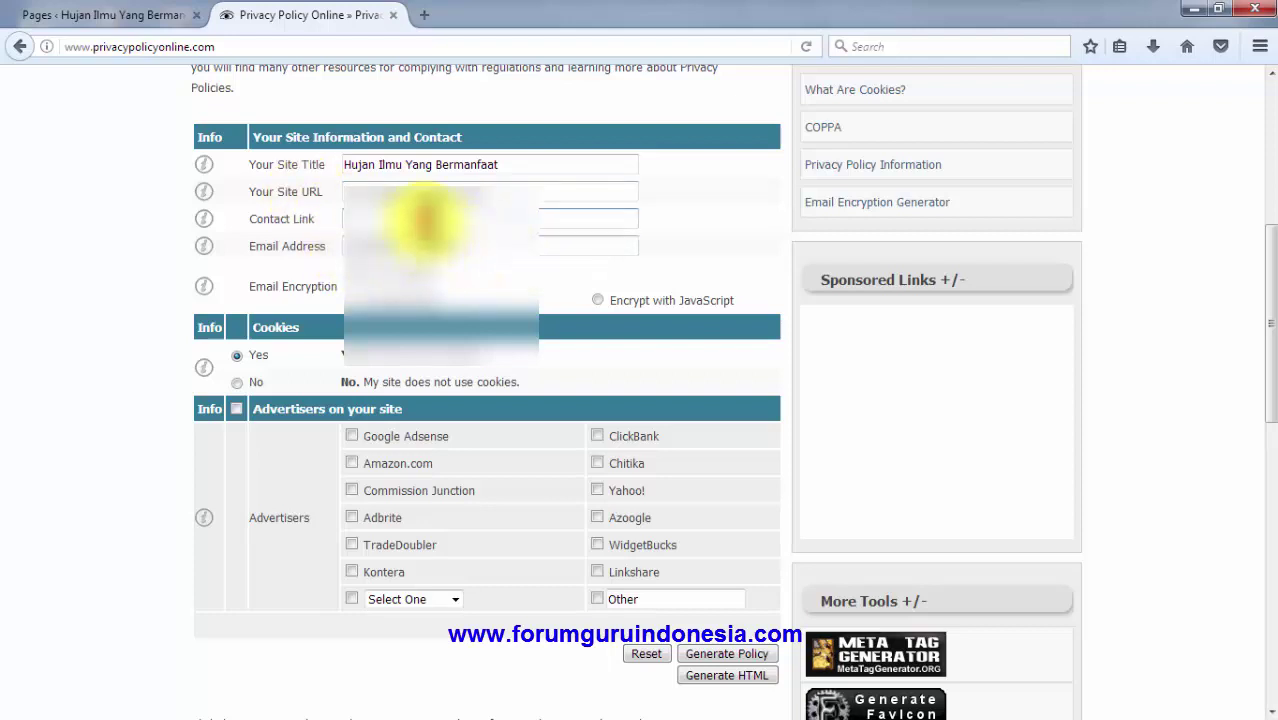
# - Fill in the contact's e-mail address in the privacy policy generator form
pyautogui.click(505, 247)
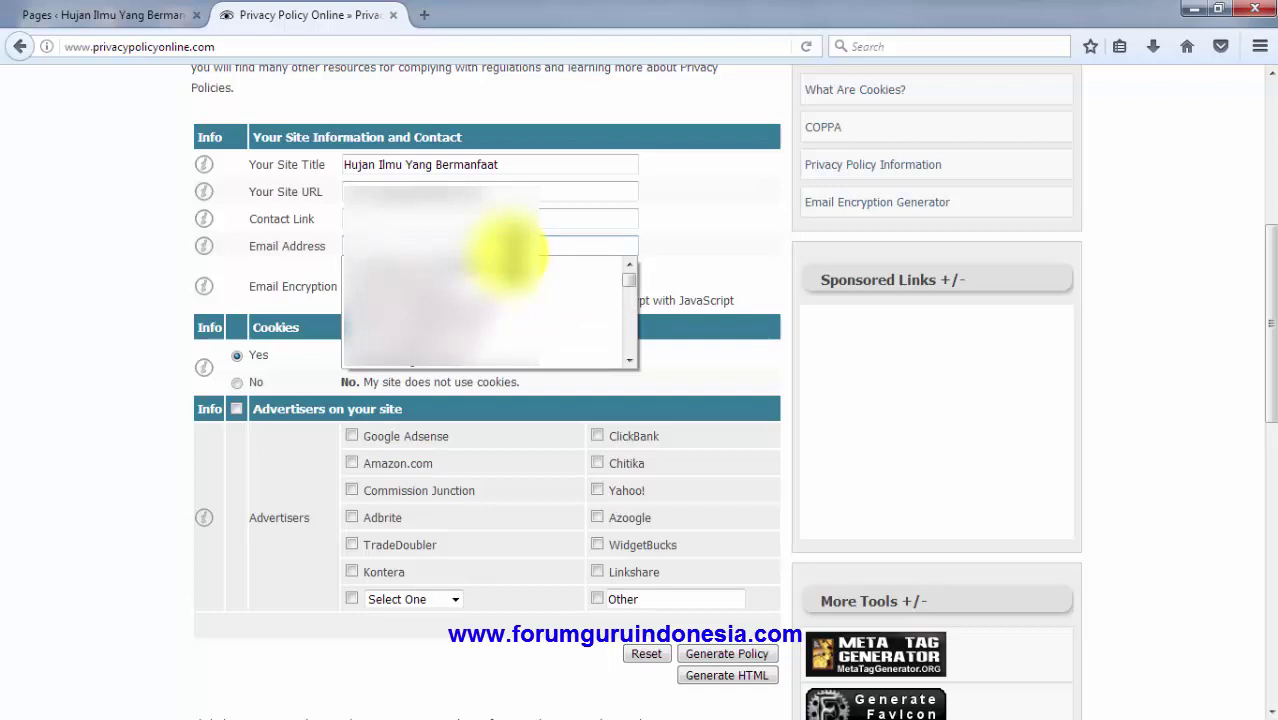
pyautogui.write('a')
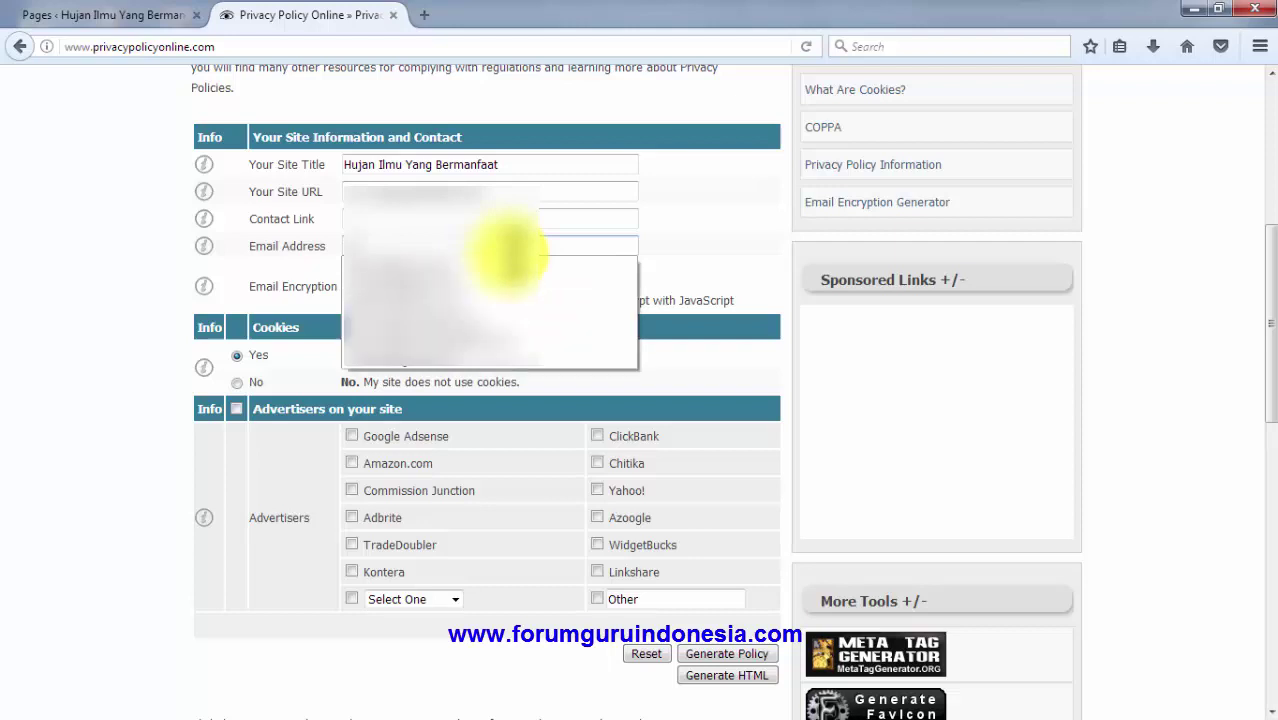
pyautogui.click(505, 250)
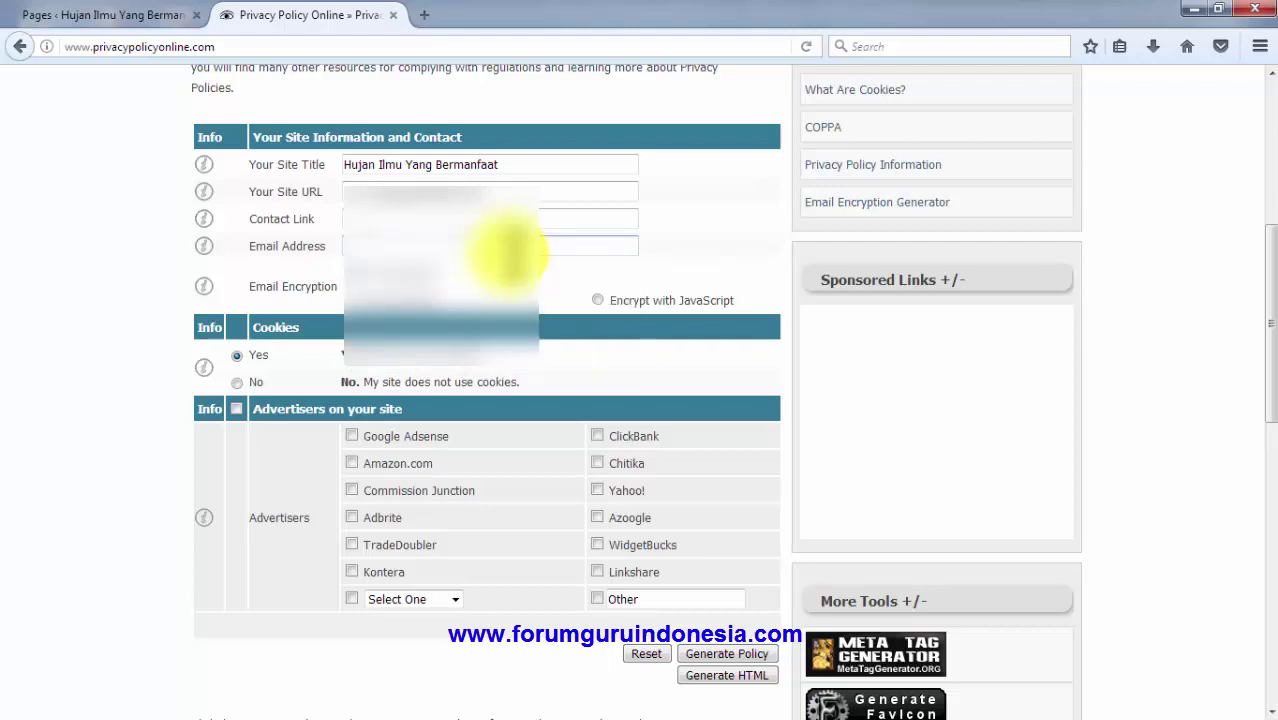
pyautogui.click(505, 250)
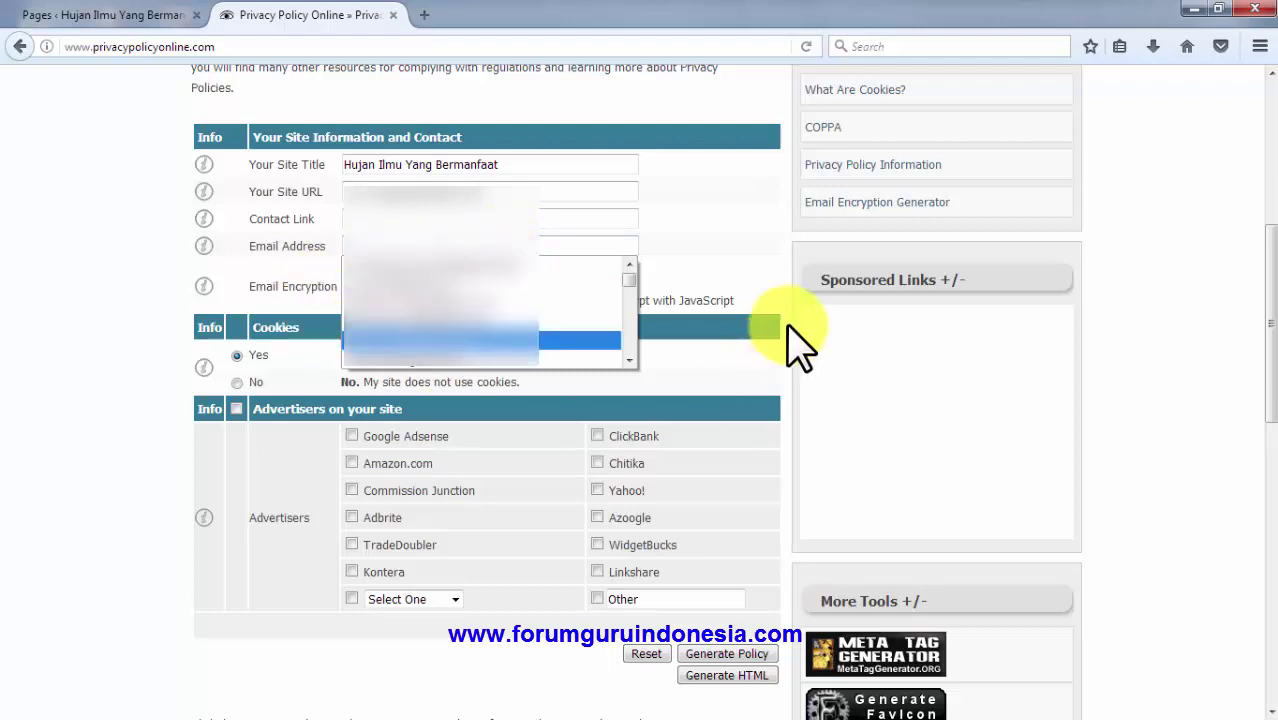
pyautogui.click(748, 262)
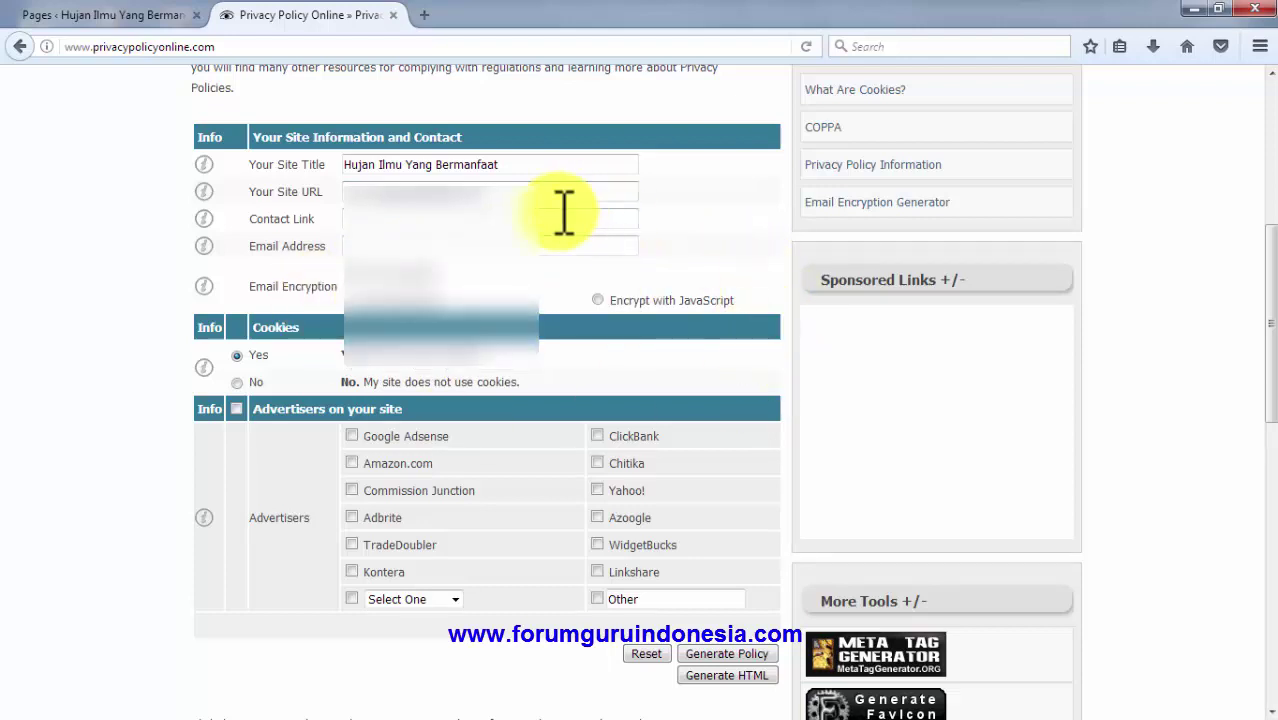
pyautogui.click(465, 192)
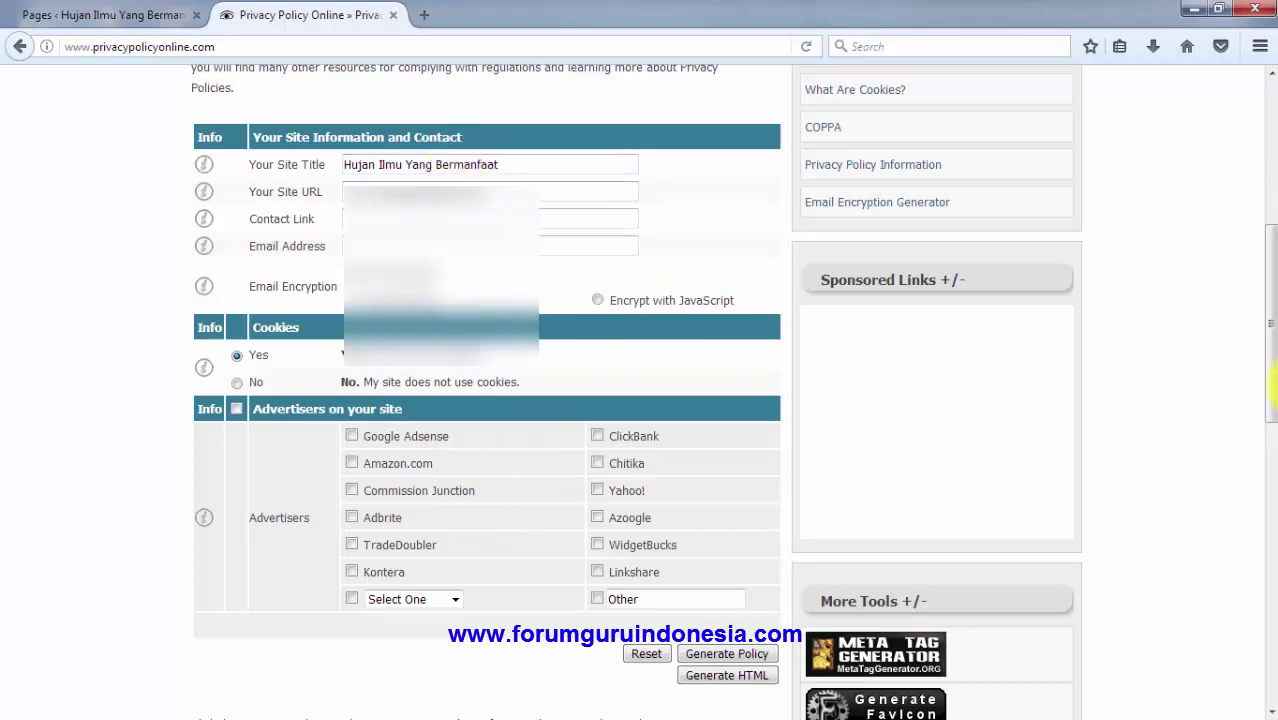
pyautogui.moveTo(1270, 357); pyautogui.dragTo(1268, 452)
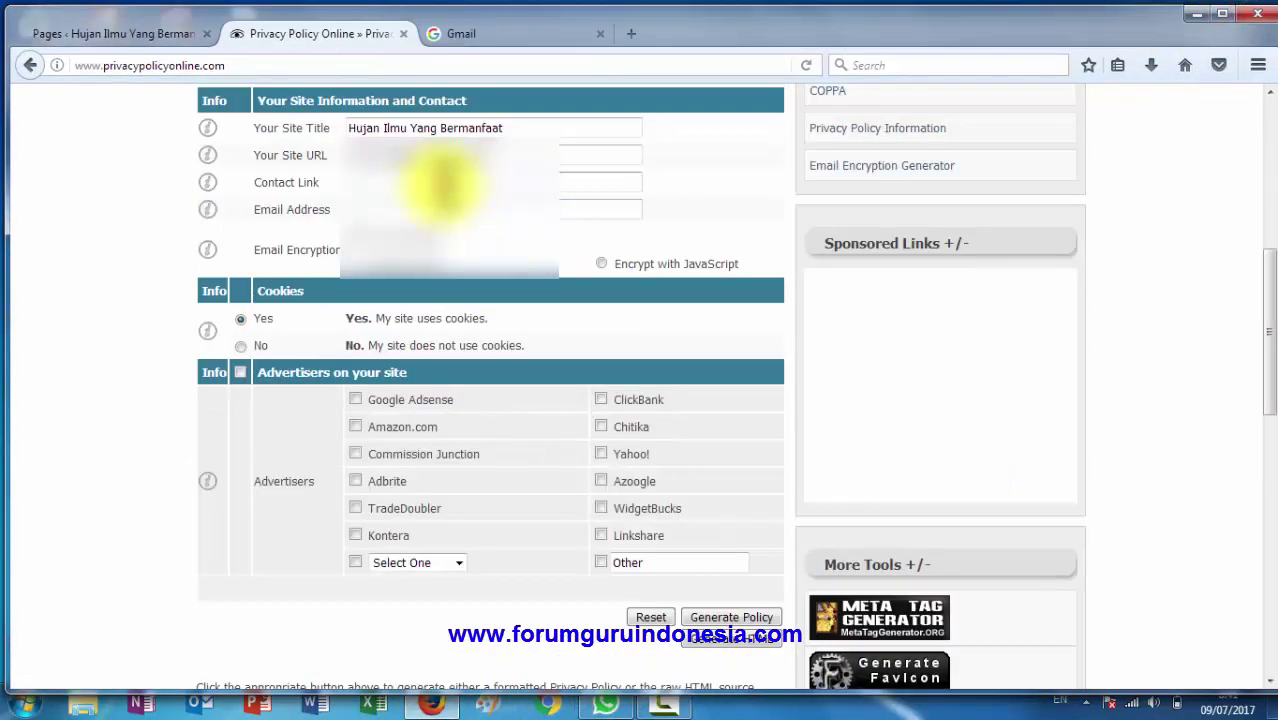
pyautogui.click(420, 211)
pyautogui.hotkey('ctrl', 'v')
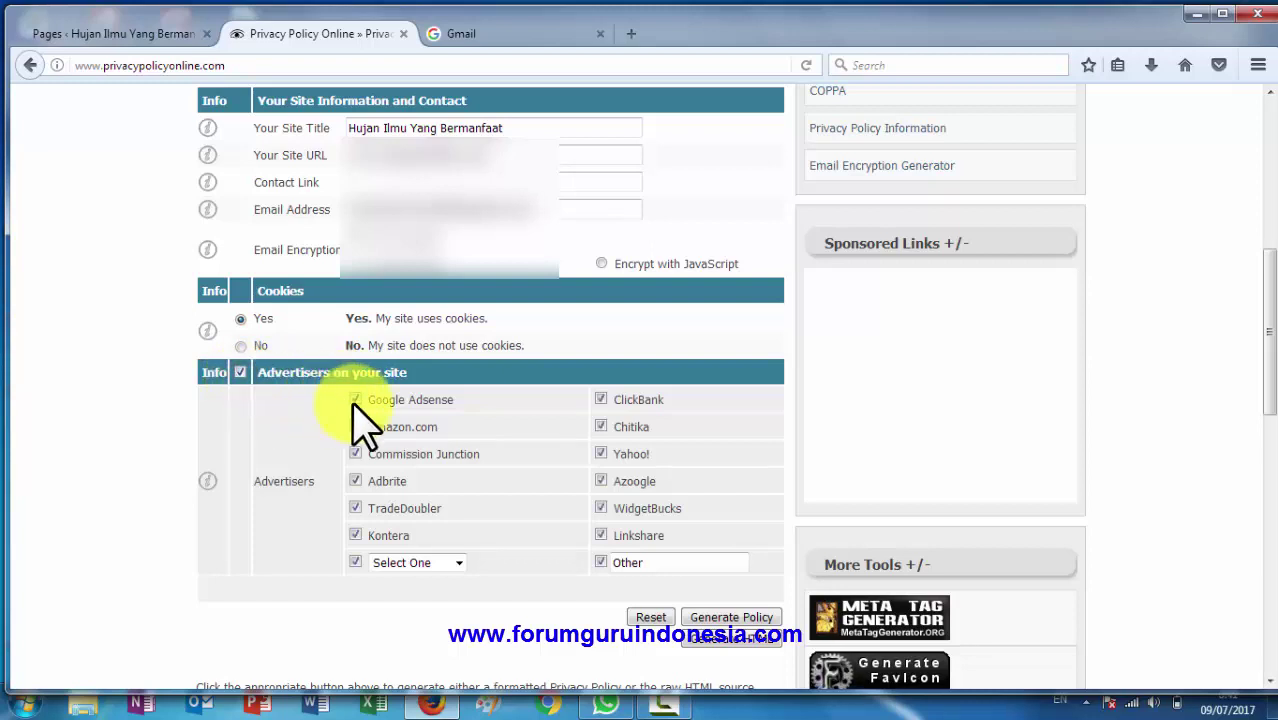
# - Select only Google Adsense as the site's advertiser and generate the privacy policy
pyautogui.click(238, 375)
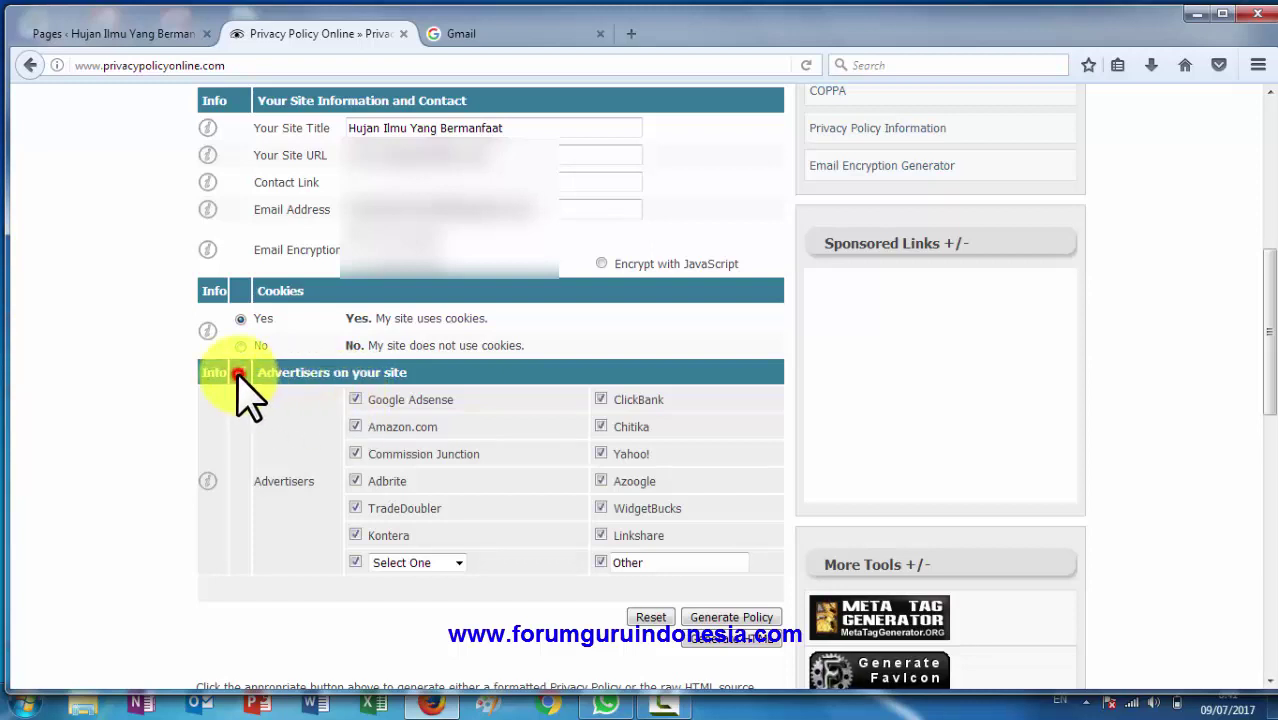
pyautogui.click(356, 399)
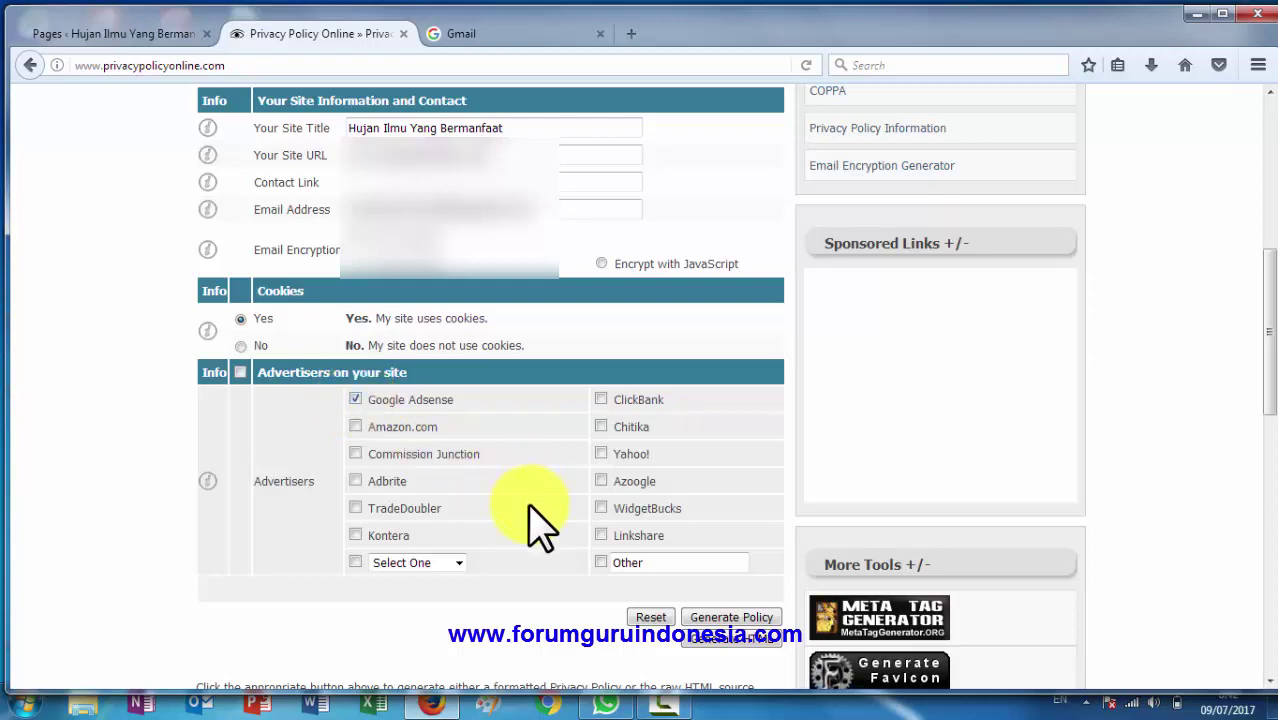
pyautogui.click(753, 618)
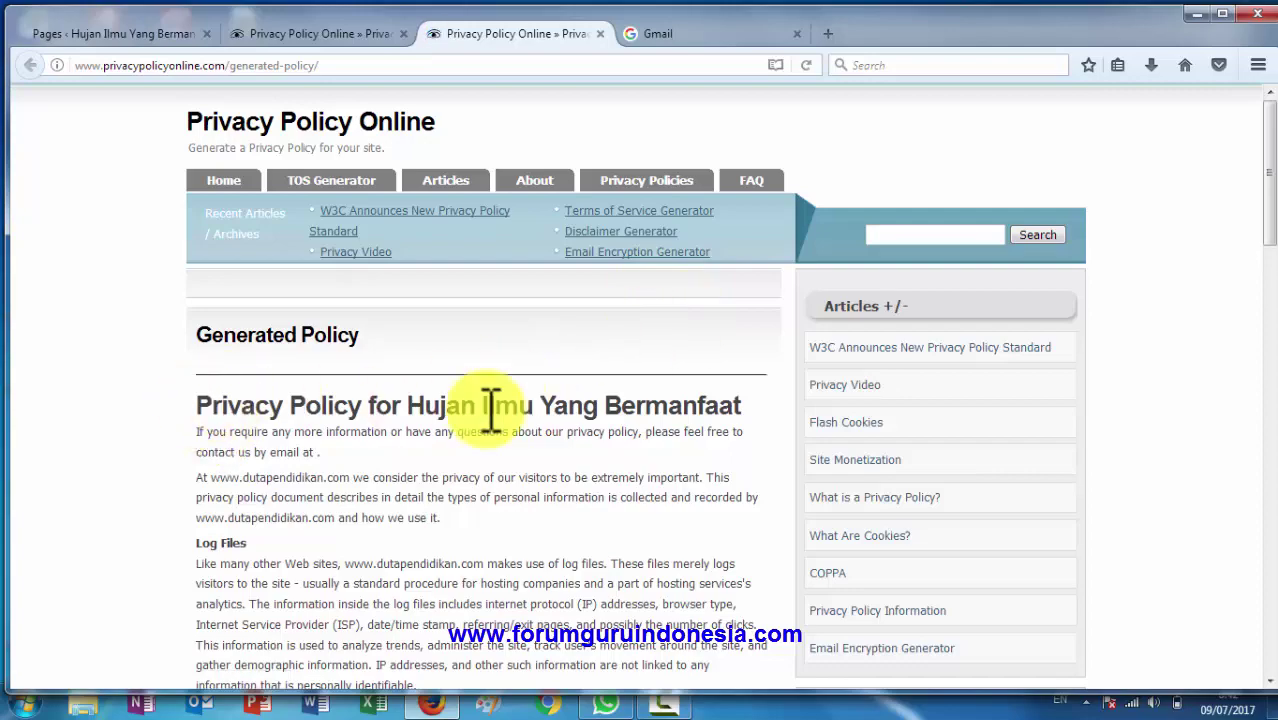
# - Generate the HTML version of the finished privacy policy
pyautogui.scroll(-10, 490, 410)
pyautogui.scroll(-5, 490, 425)
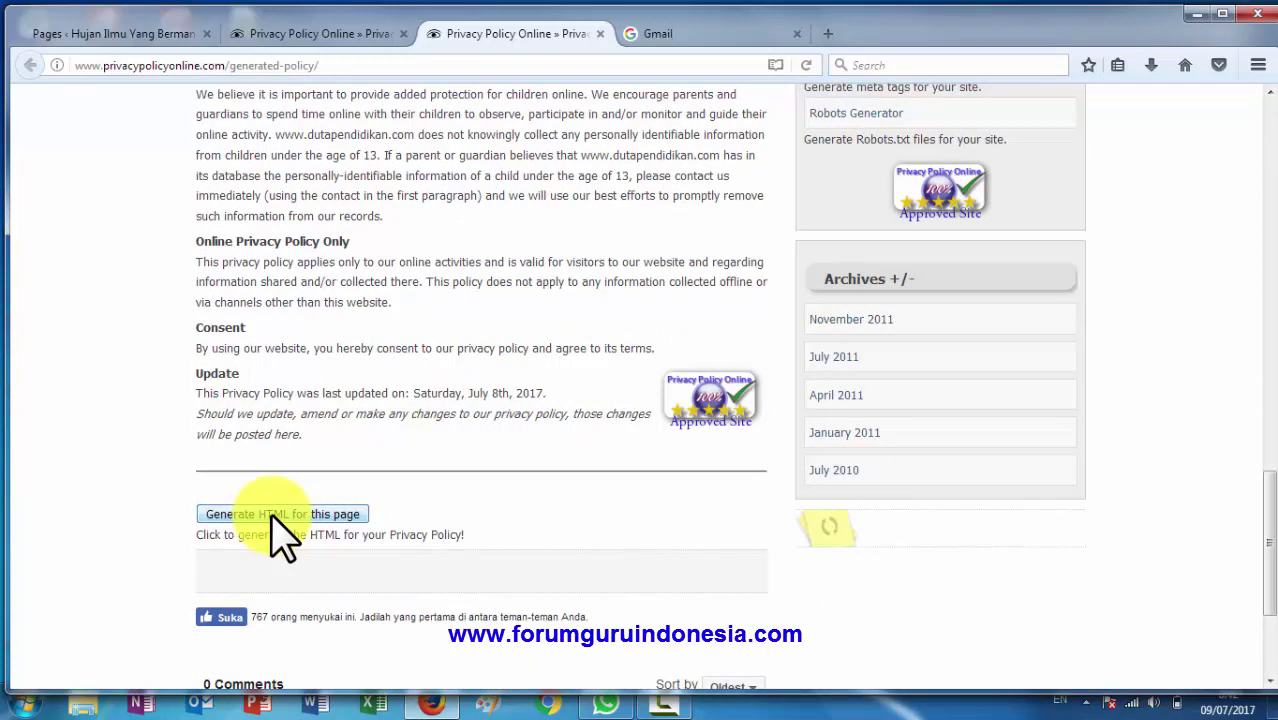
pyautogui.click(272, 516)
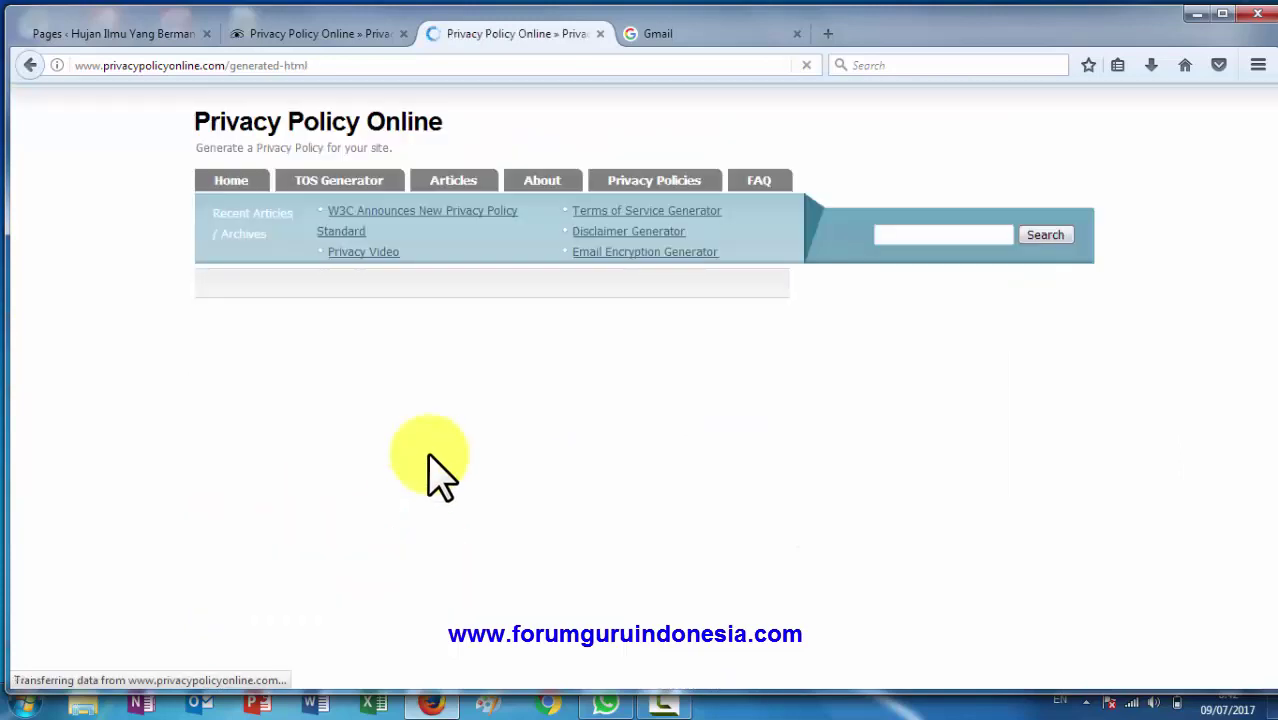
# - Copy the entire generated HTML code of the privacy policy
pyautogui.scroll(-15, 435, 455)
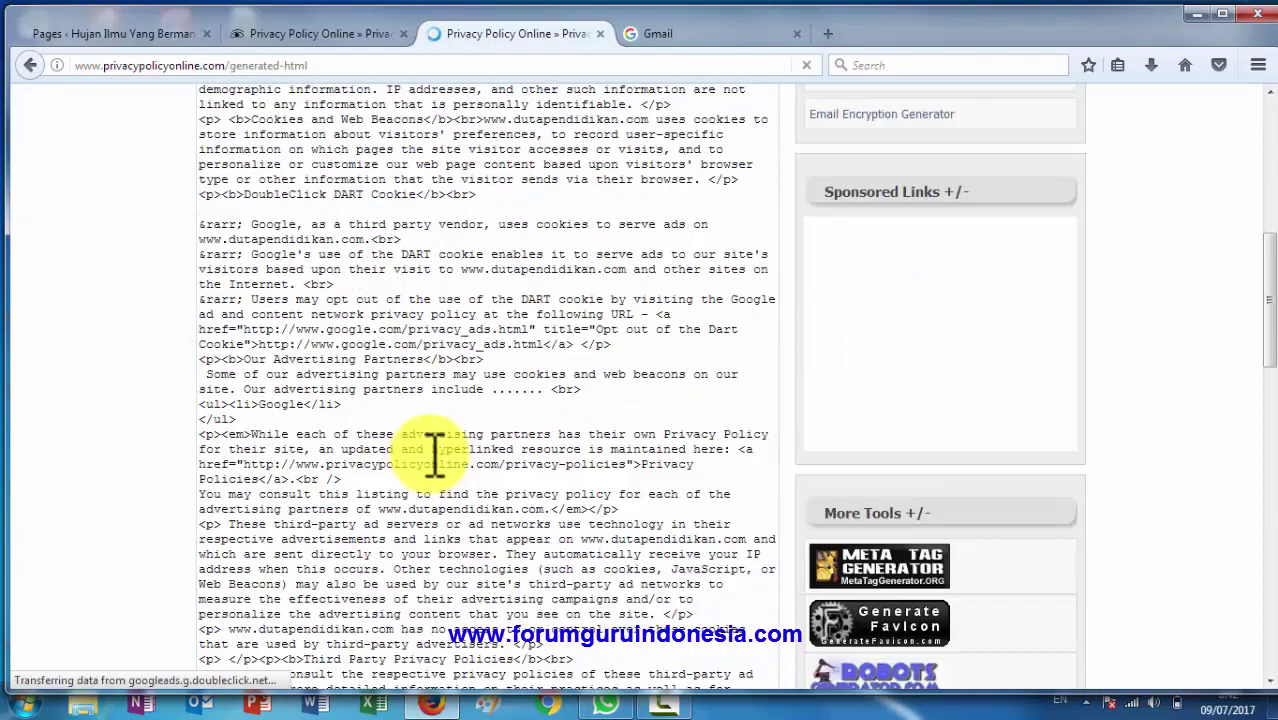
pyautogui.scroll(-3, 435, 455)
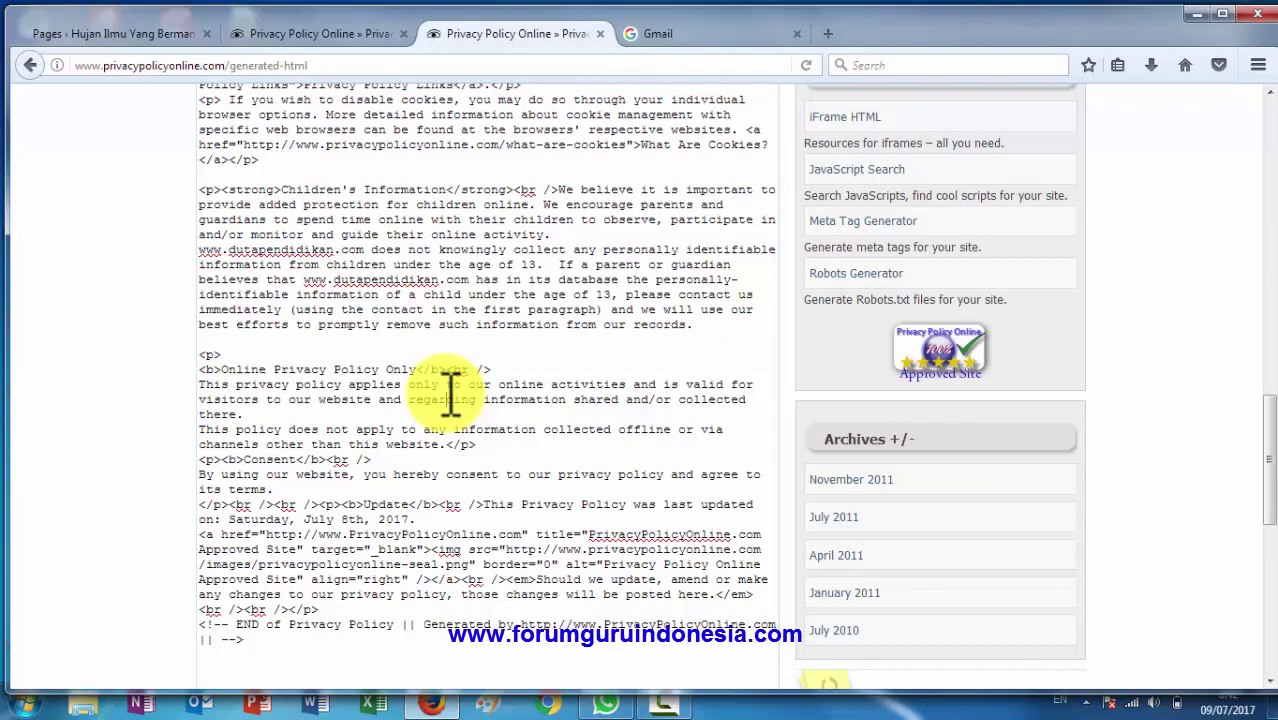
pyautogui.hotkey('ctrl', 'a')
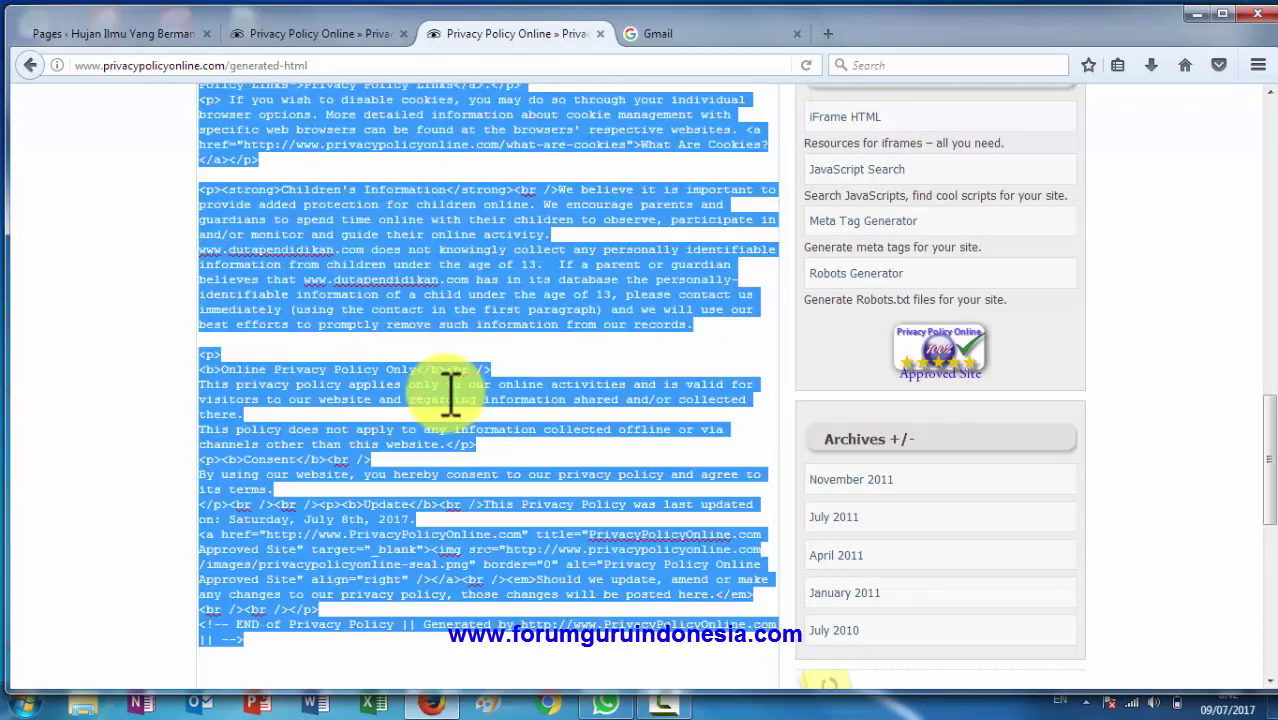
pyautogui.rightClick(428, 250)
pyautogui.click(482, 314)
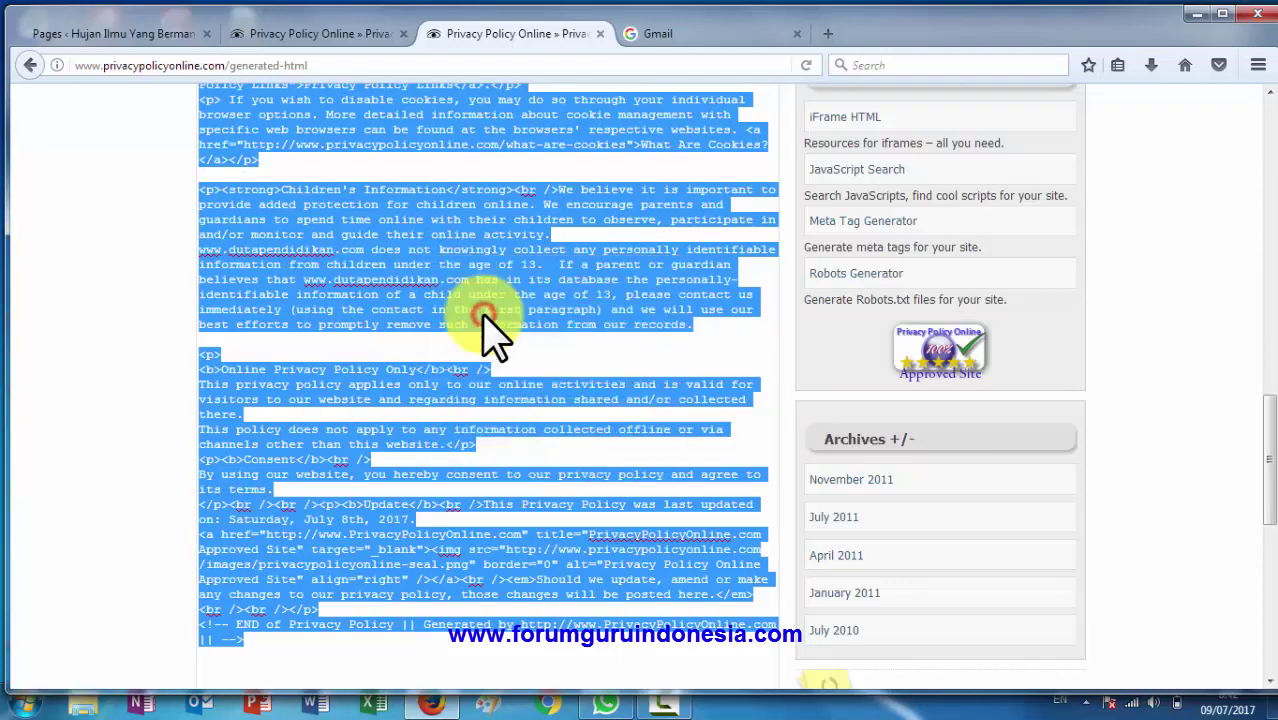
pyautogui.click(128, 34)
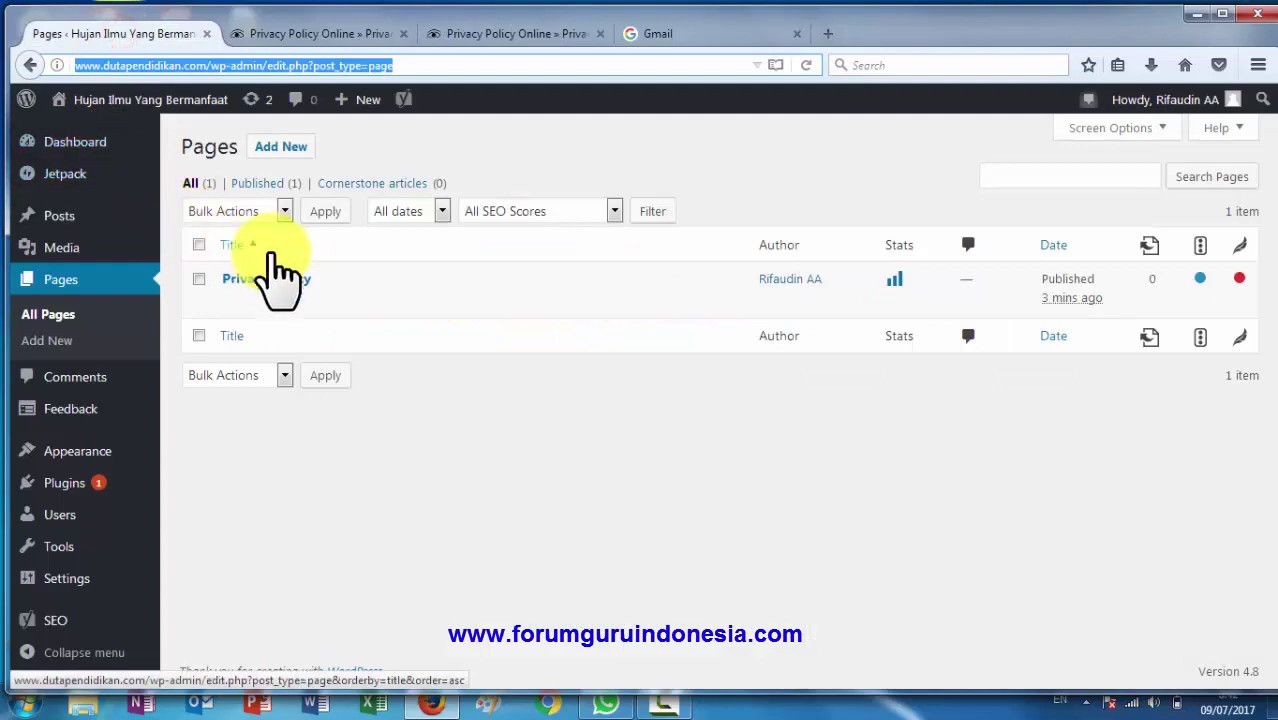
pyautogui.moveTo(268, 318)
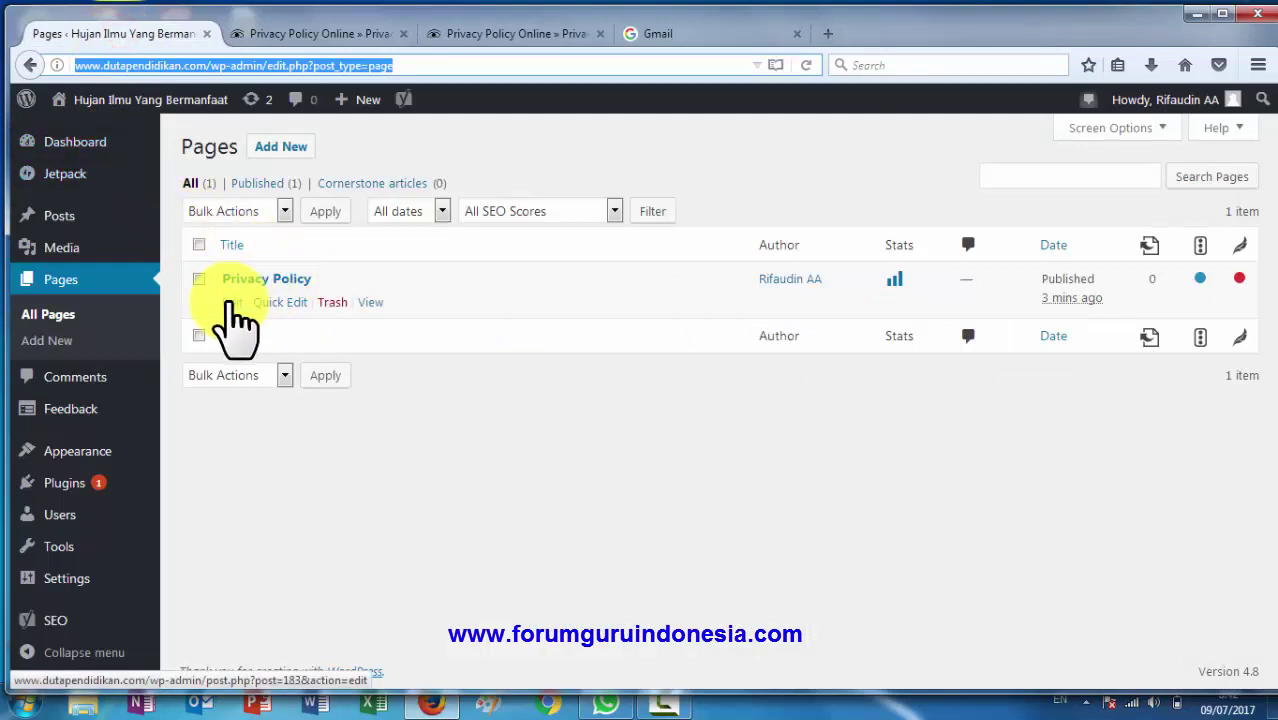
pyautogui.click(505, 34)
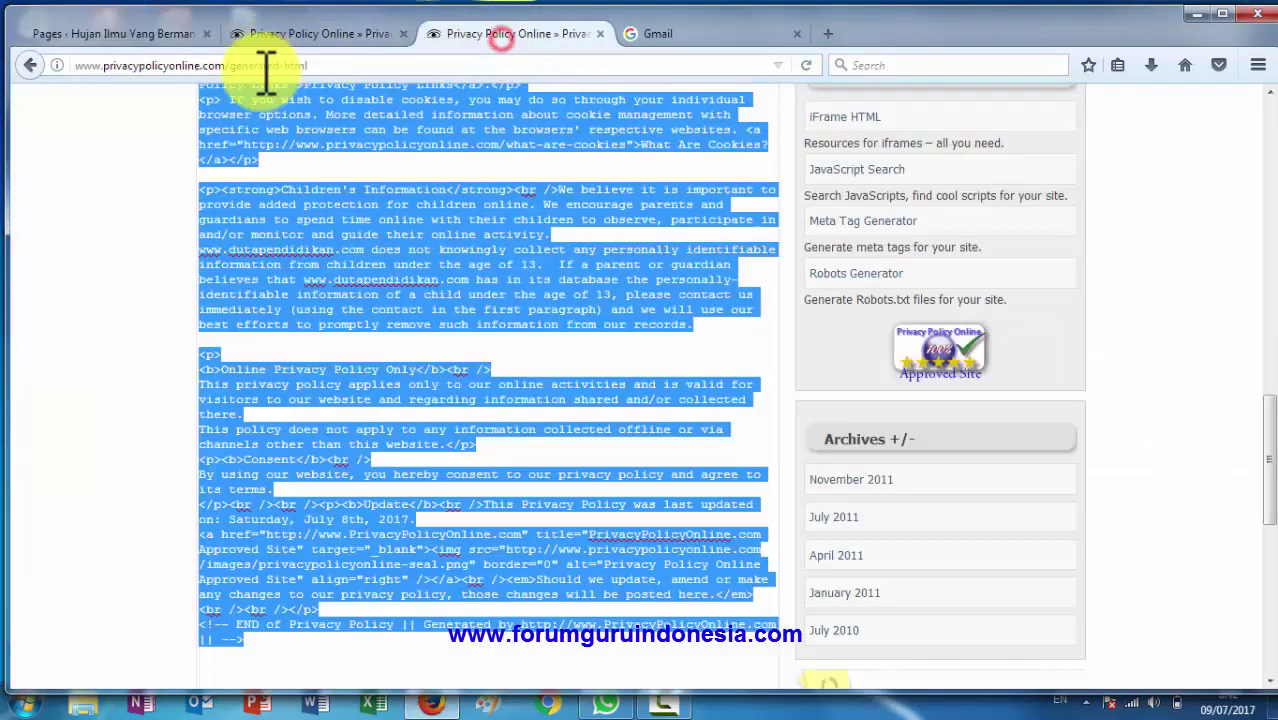
pyautogui.rightClick(265, 120)
pyautogui.click(320, 185)
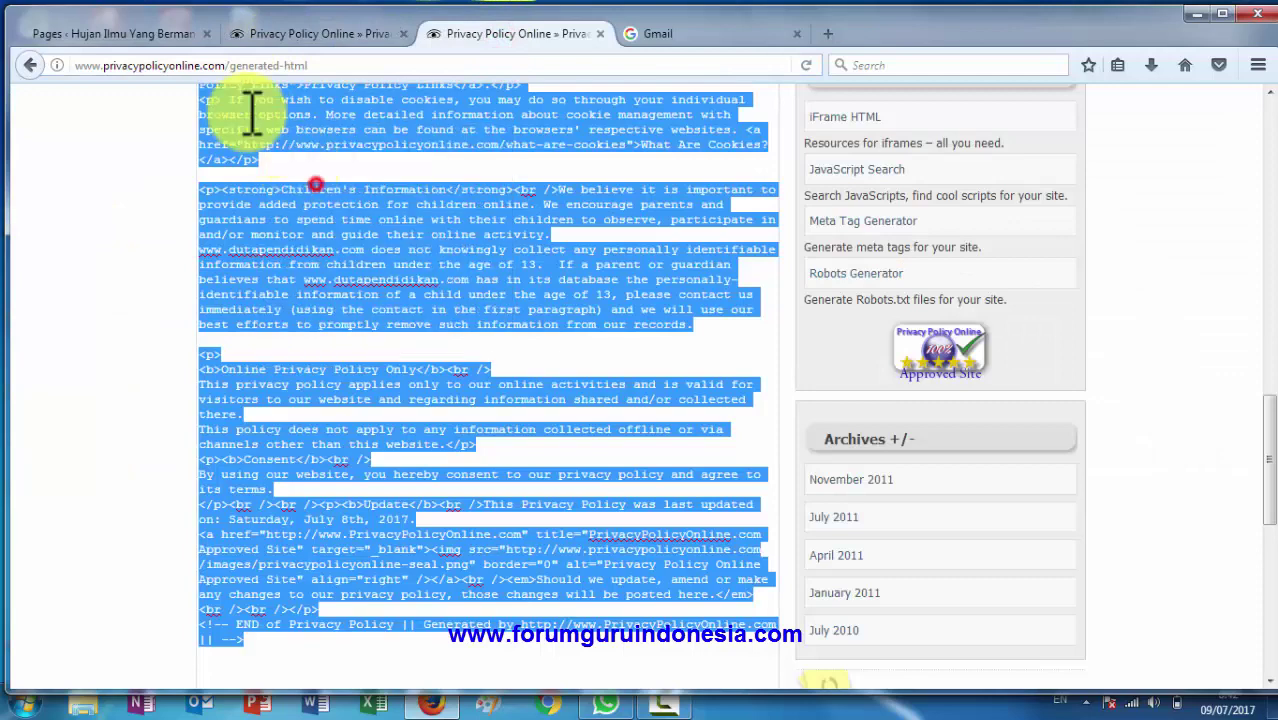
# - Open the Privacy Policy page for editing in WordPress and switch its content editor to Text mode
pyautogui.click(150, 36)
pyautogui.moveTo(251, 305)
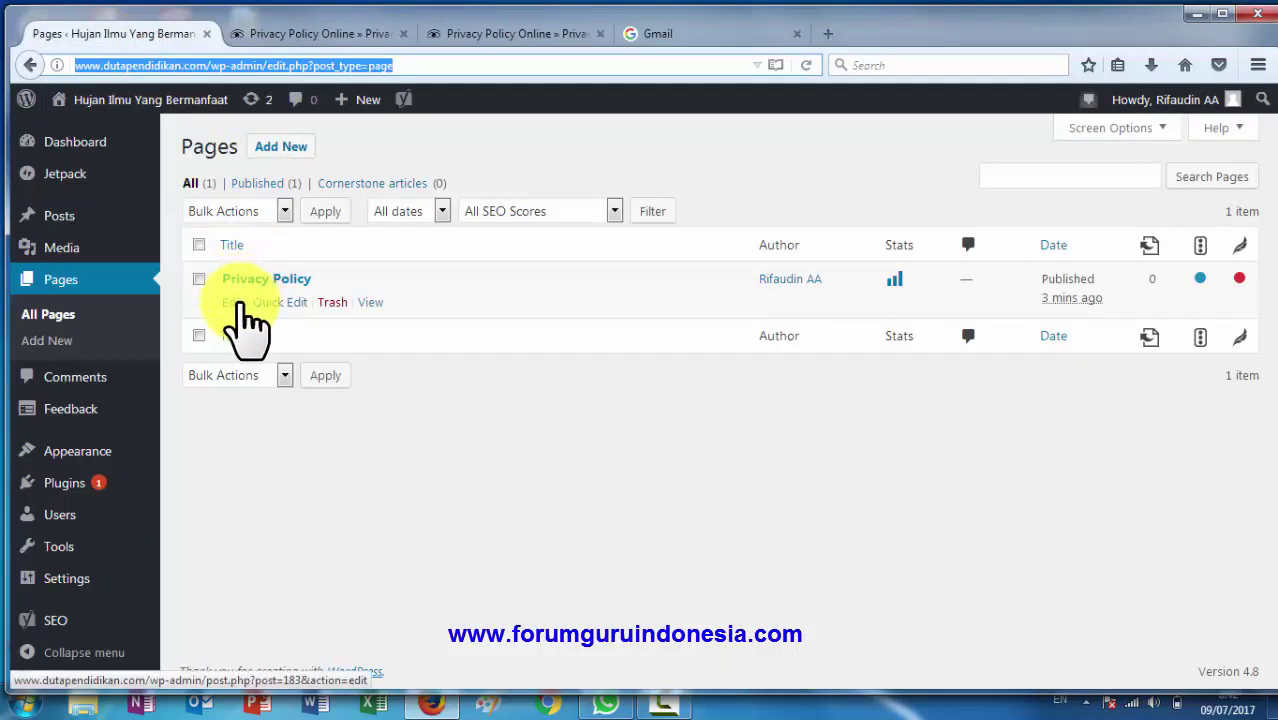
pyautogui.click(229, 302)
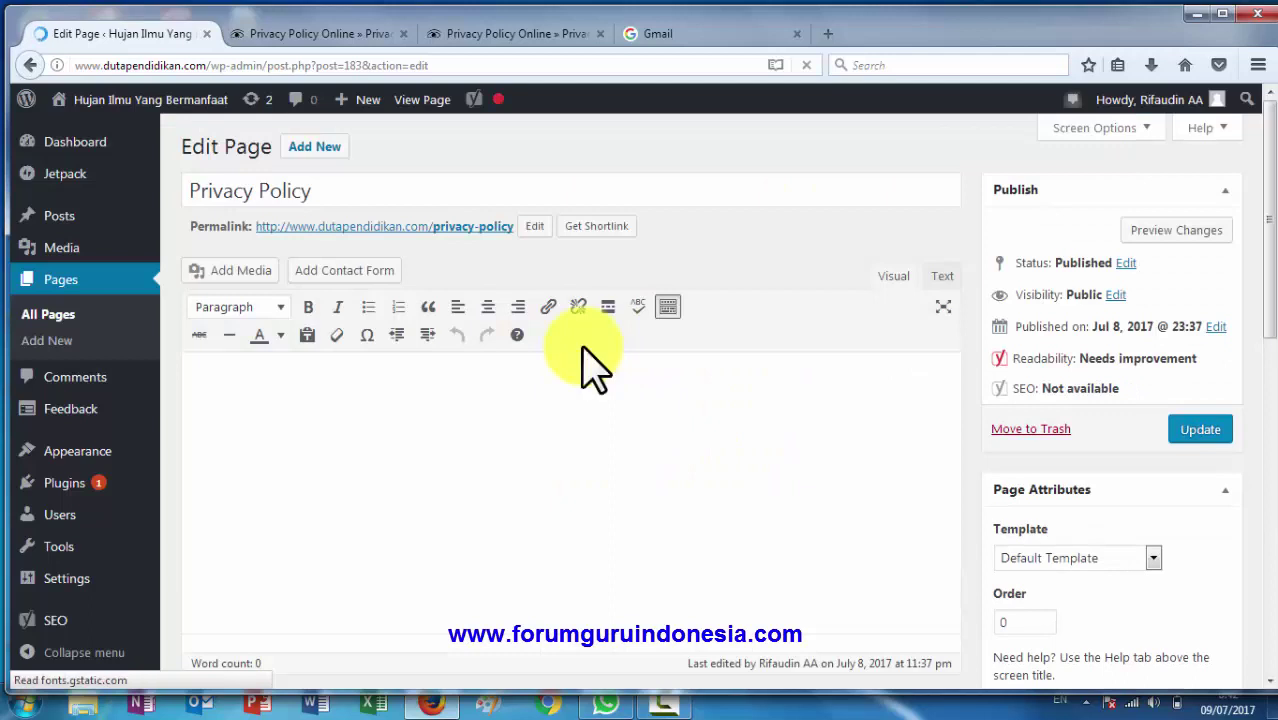
pyautogui.click(941, 275)
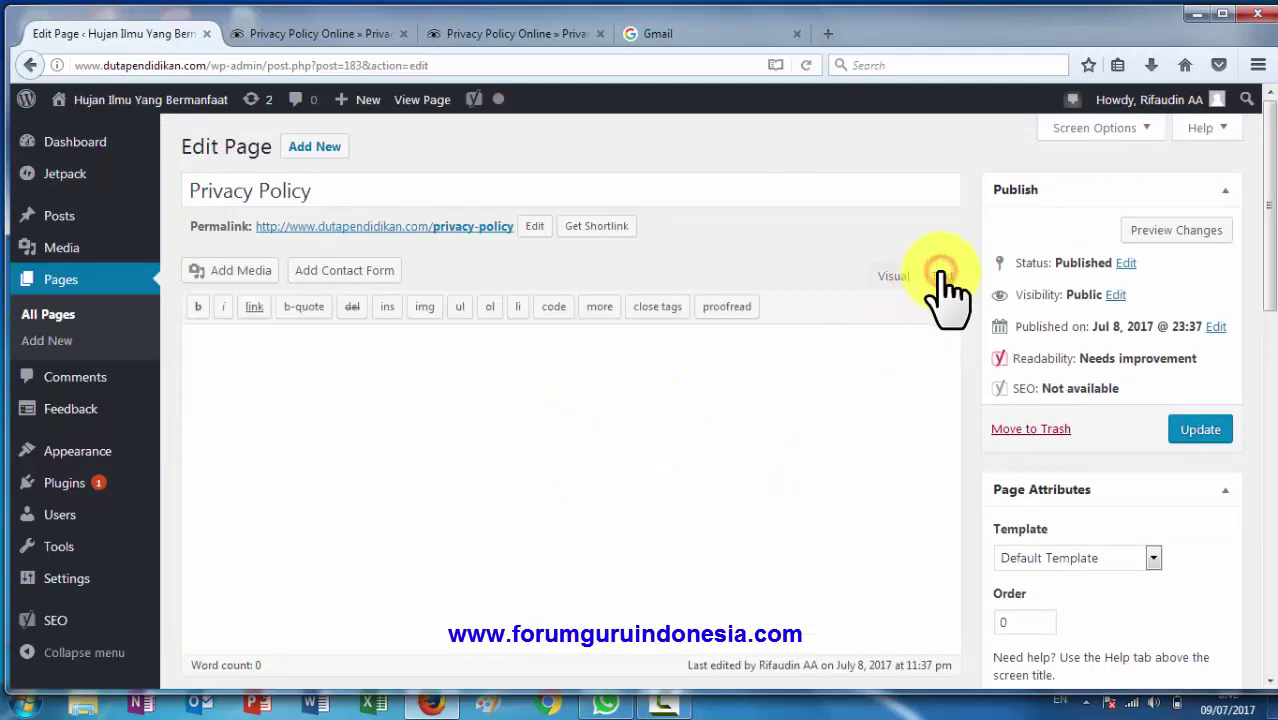
# - Paste the copied policy HTML into the Privacy Policy page's content and update the page
pyautogui.rightClick(440, 393)
pyautogui.click(408, 394)
pyautogui.rightClick(407, 395)
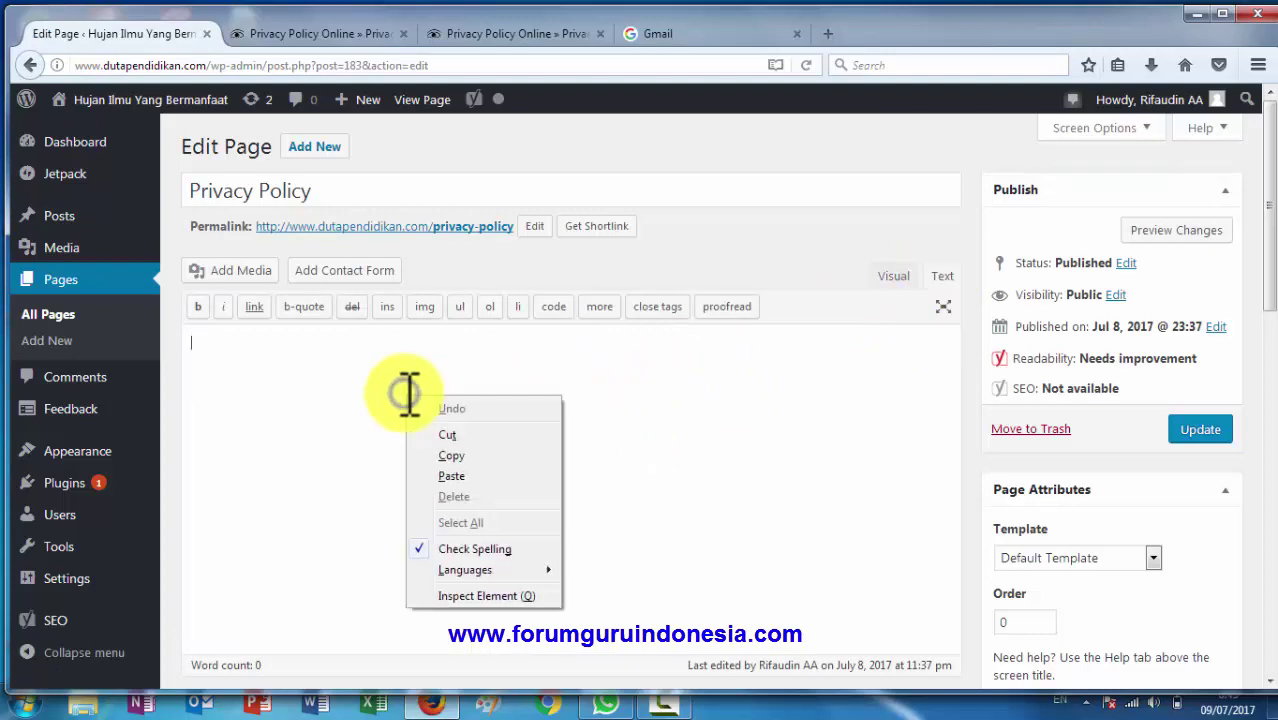
pyautogui.click(452, 477)
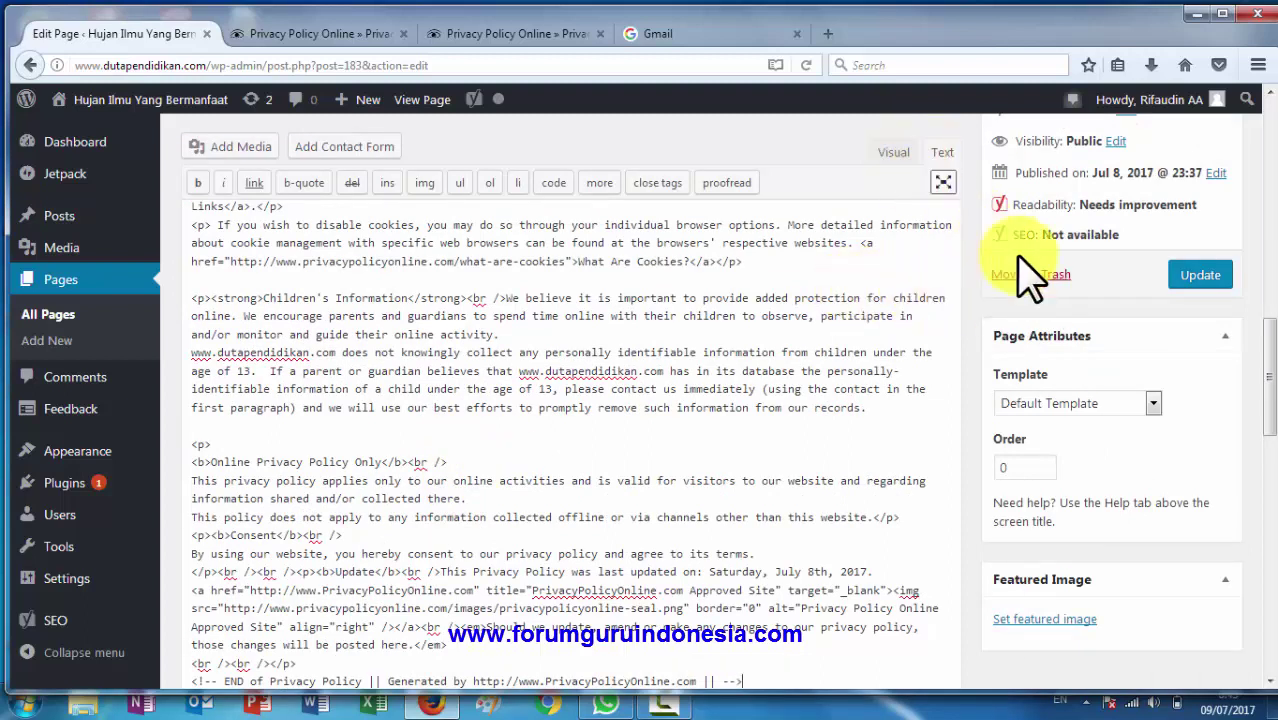
pyautogui.click(1199, 276)
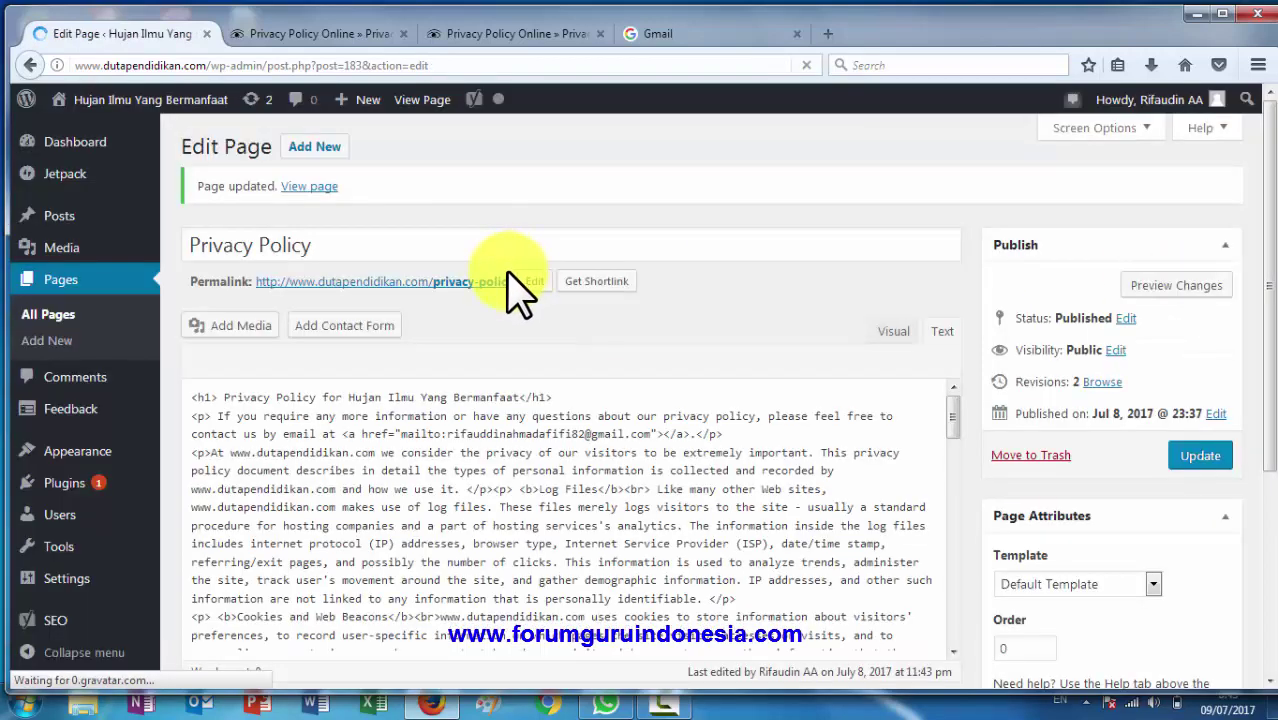
# - Switch the content editor to Visual mode and check the formatted privacy policy text
pyautogui.click(899, 333)
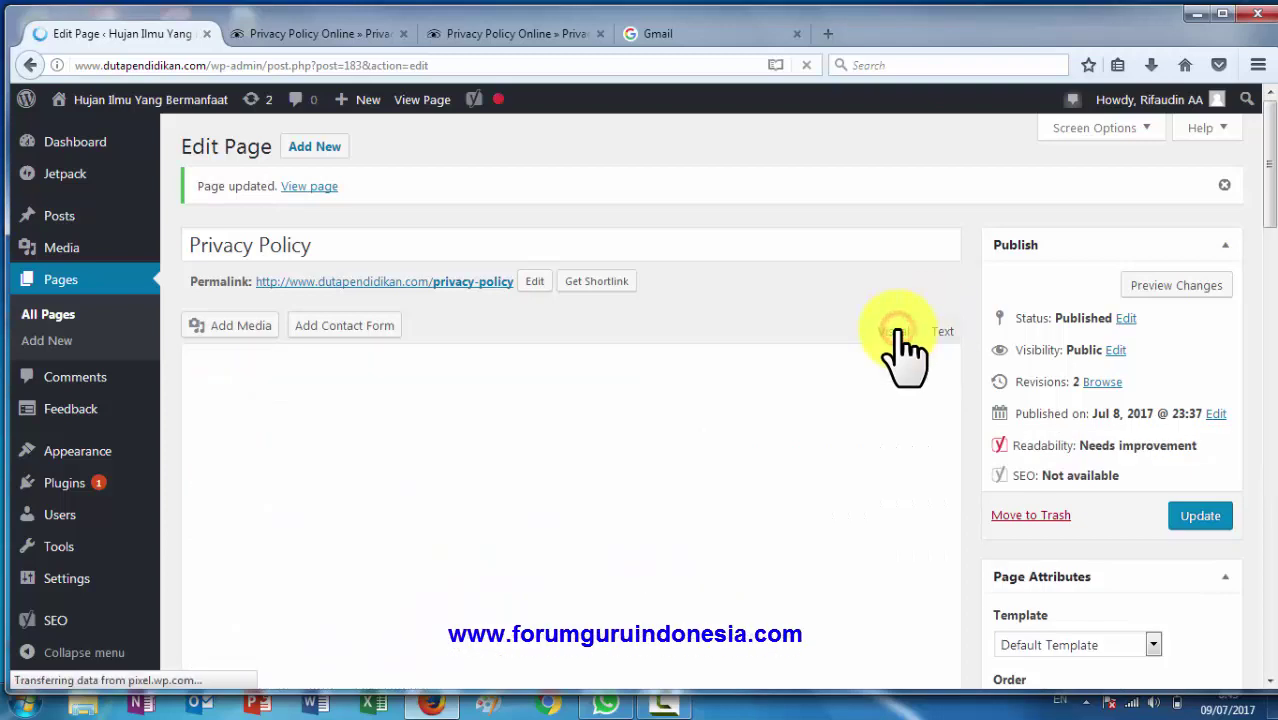
pyautogui.scroll(-1, 402, 447)
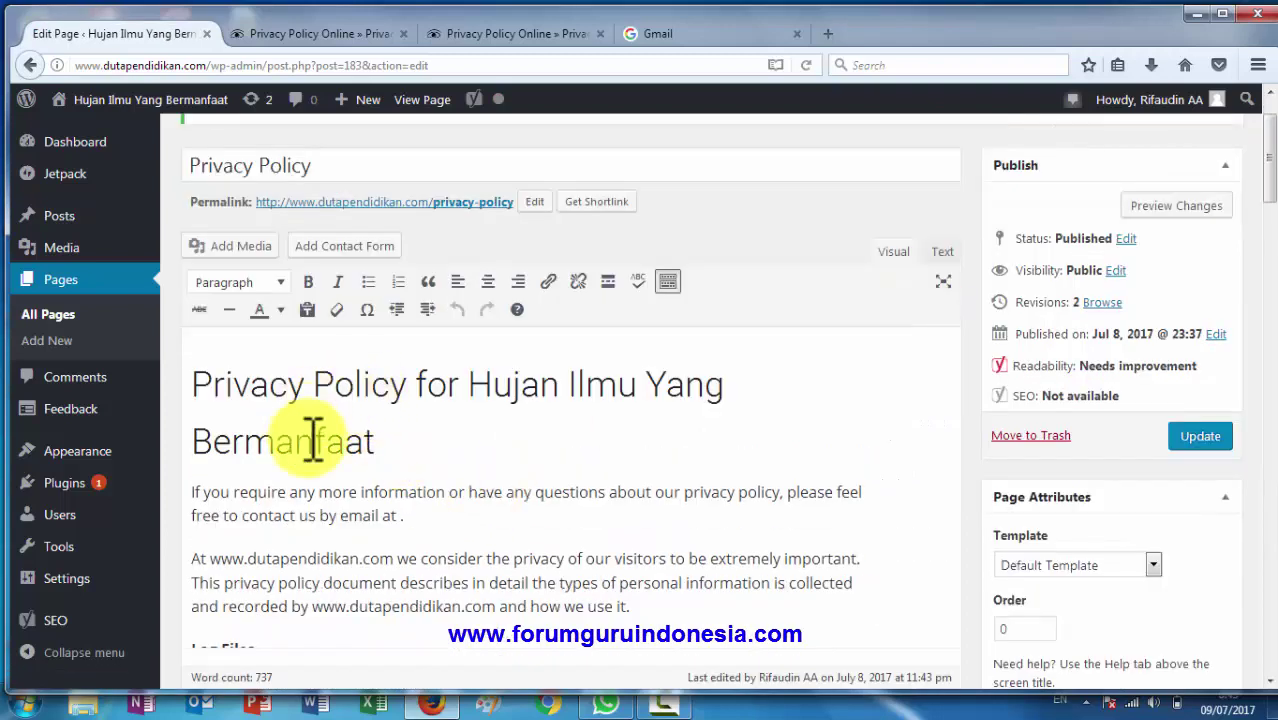
# - Open the live website's home page in a new browser tab and switch to it
pyautogui.scroll(-3, 567, 475)
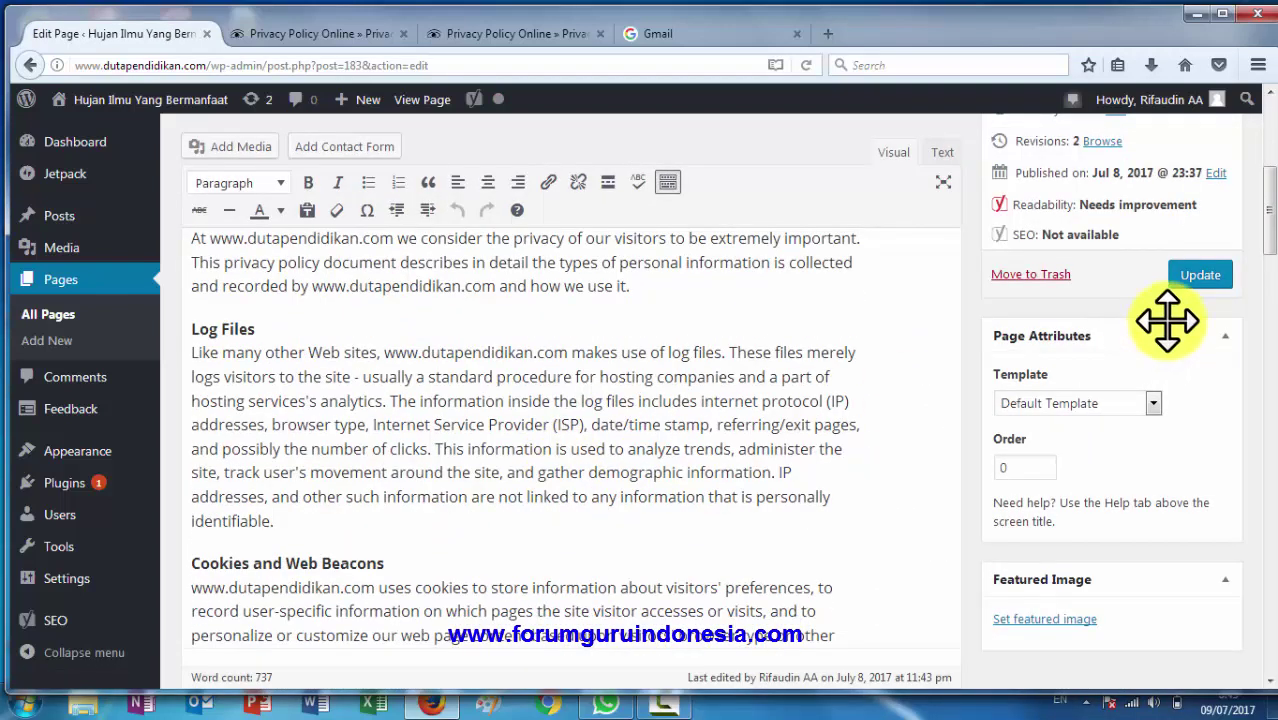
pyautogui.scroll(5, 160, 225)
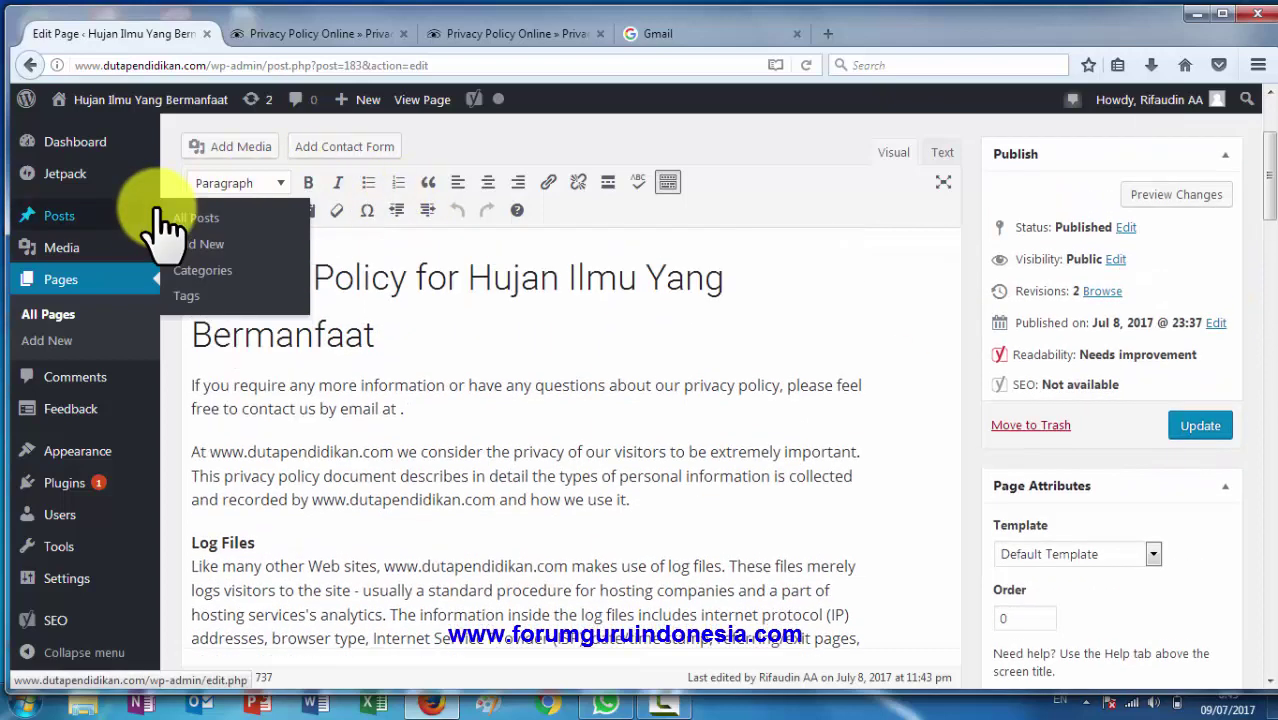
pyautogui.moveTo(150, 100)
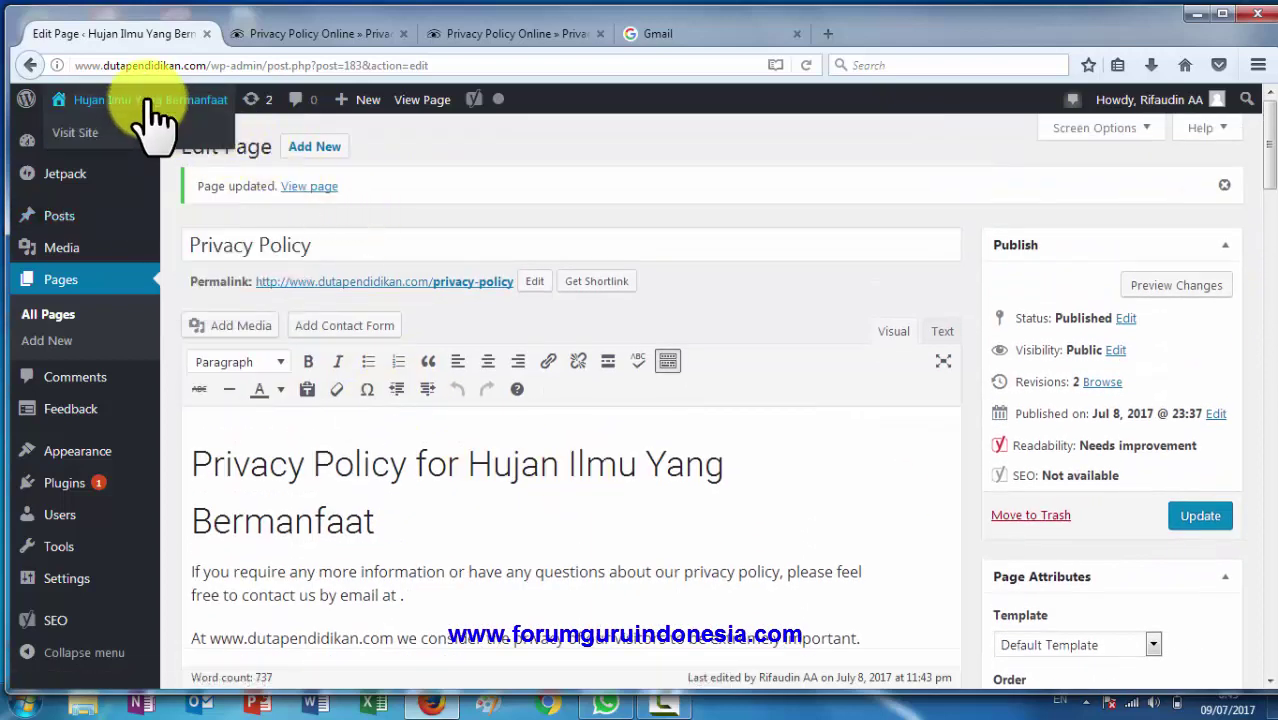
pyautogui.rightClick(87, 133)
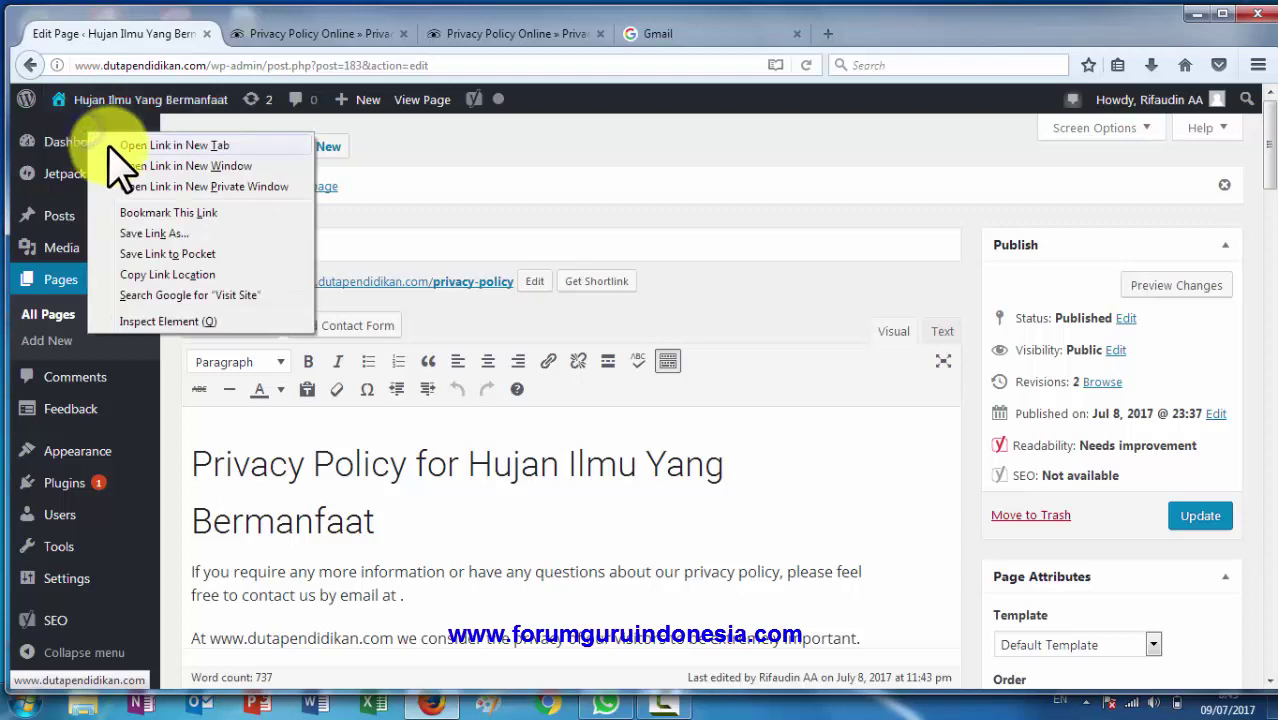
pyautogui.click(133, 145)
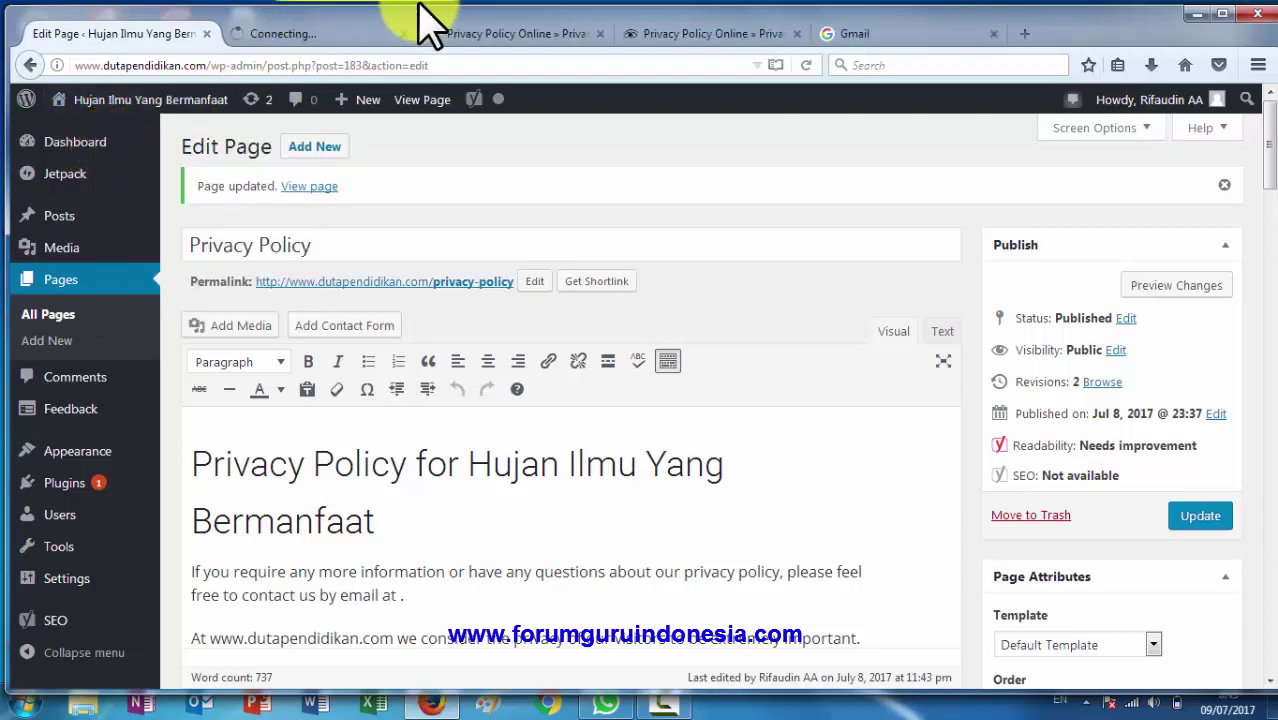
pyautogui.click(287, 34)
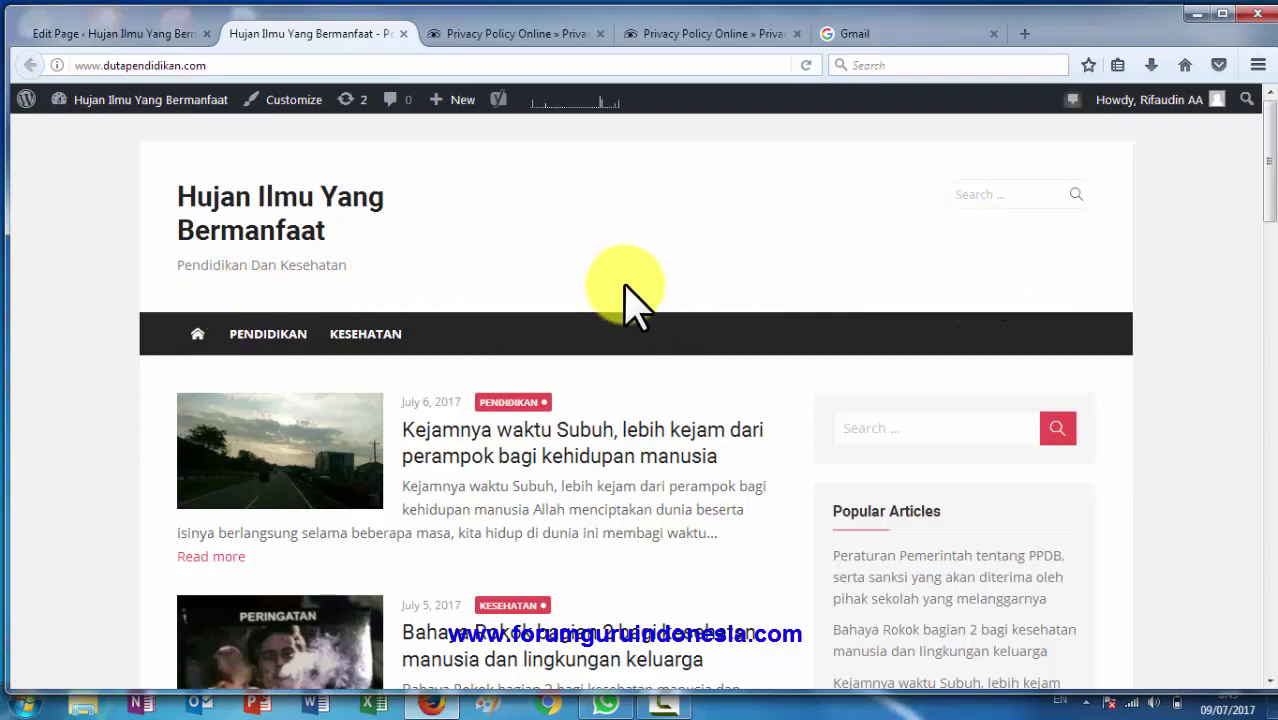
# - Open the Privacy Policy page from the website's footer link and review the full published policy text
pyautogui.scroll(-15, 750, 328)
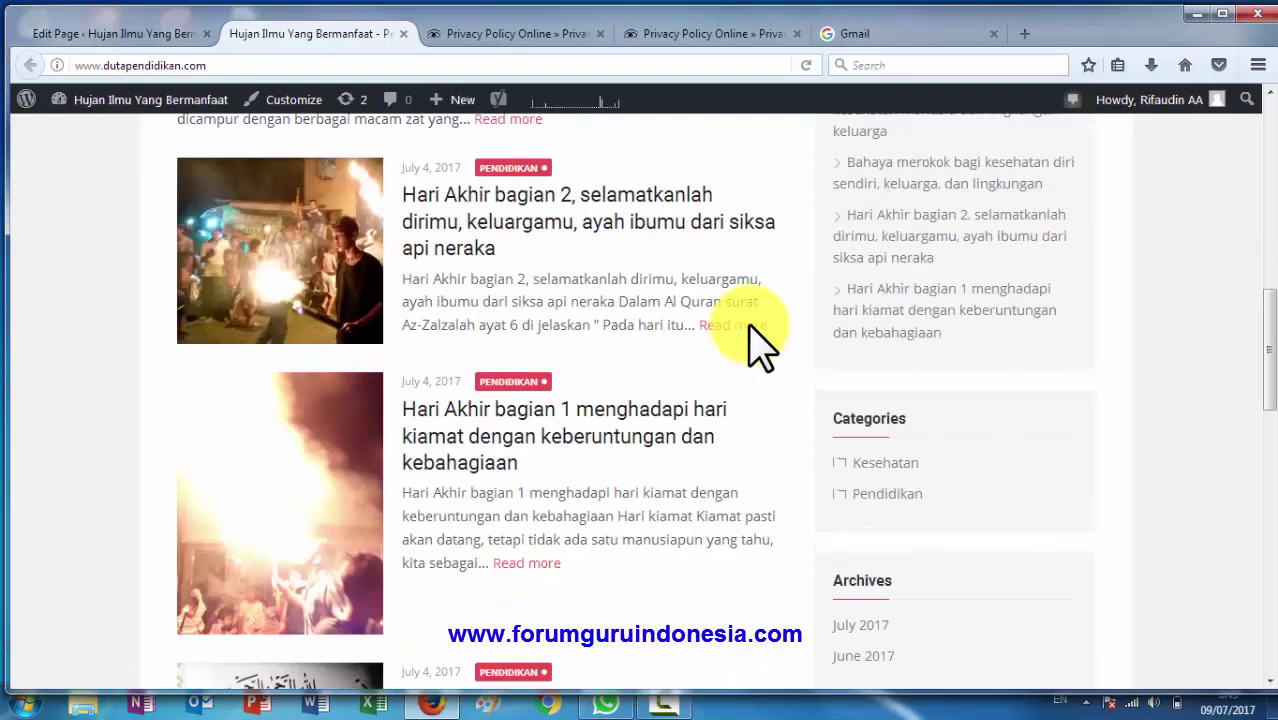
pyautogui.scroll(-1, 760, 345)
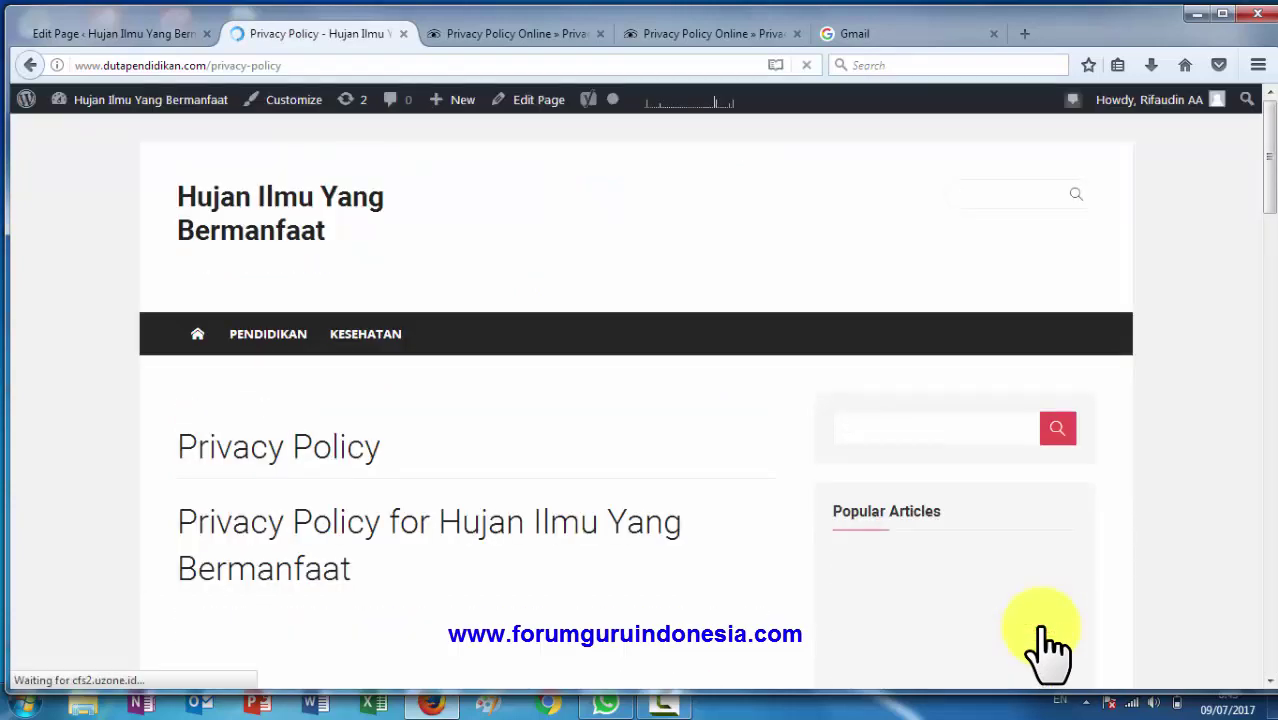
pyautogui.scroll(-3, 610, 472)
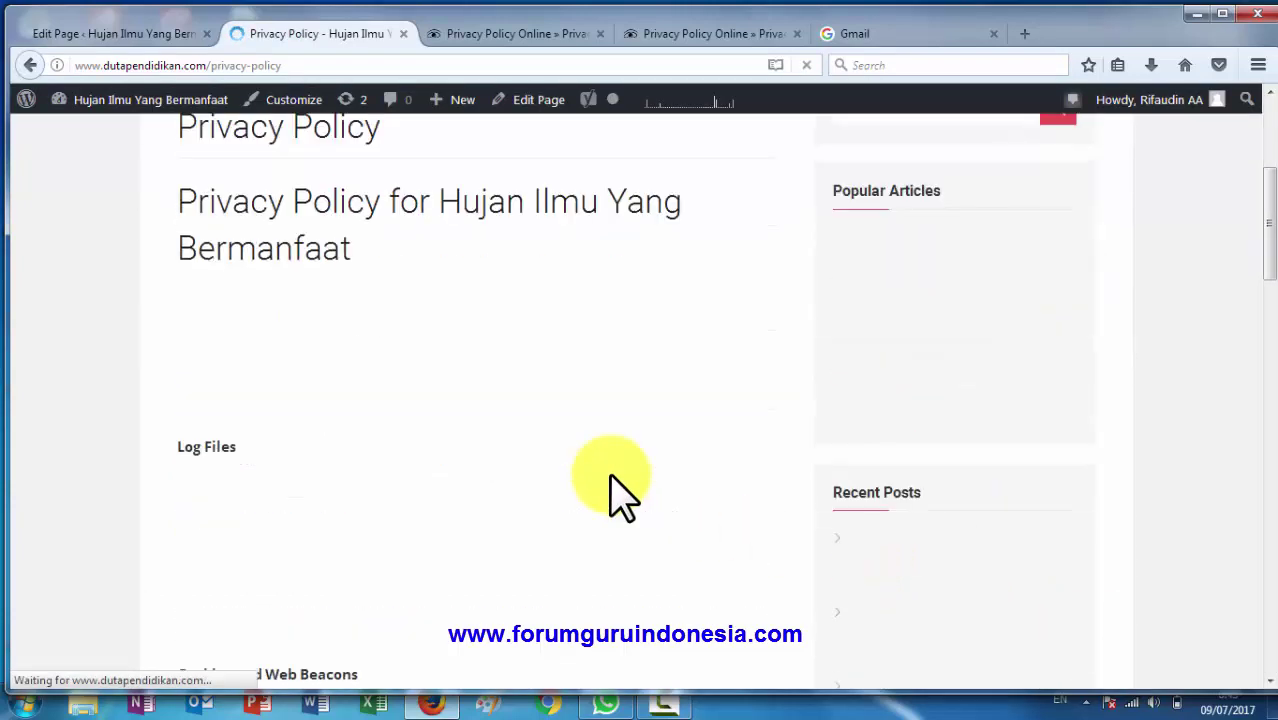
pyautogui.scroll(-15, 604, 446)
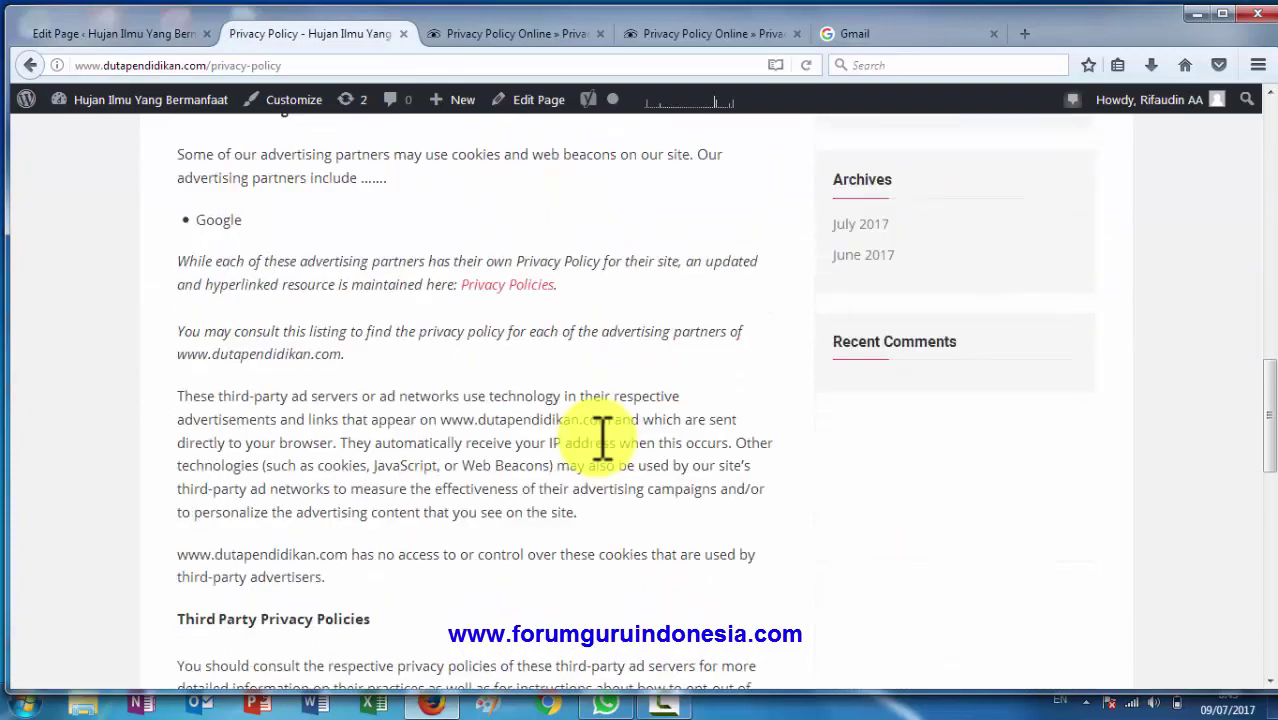
pyautogui.scroll(-10, 604, 440)
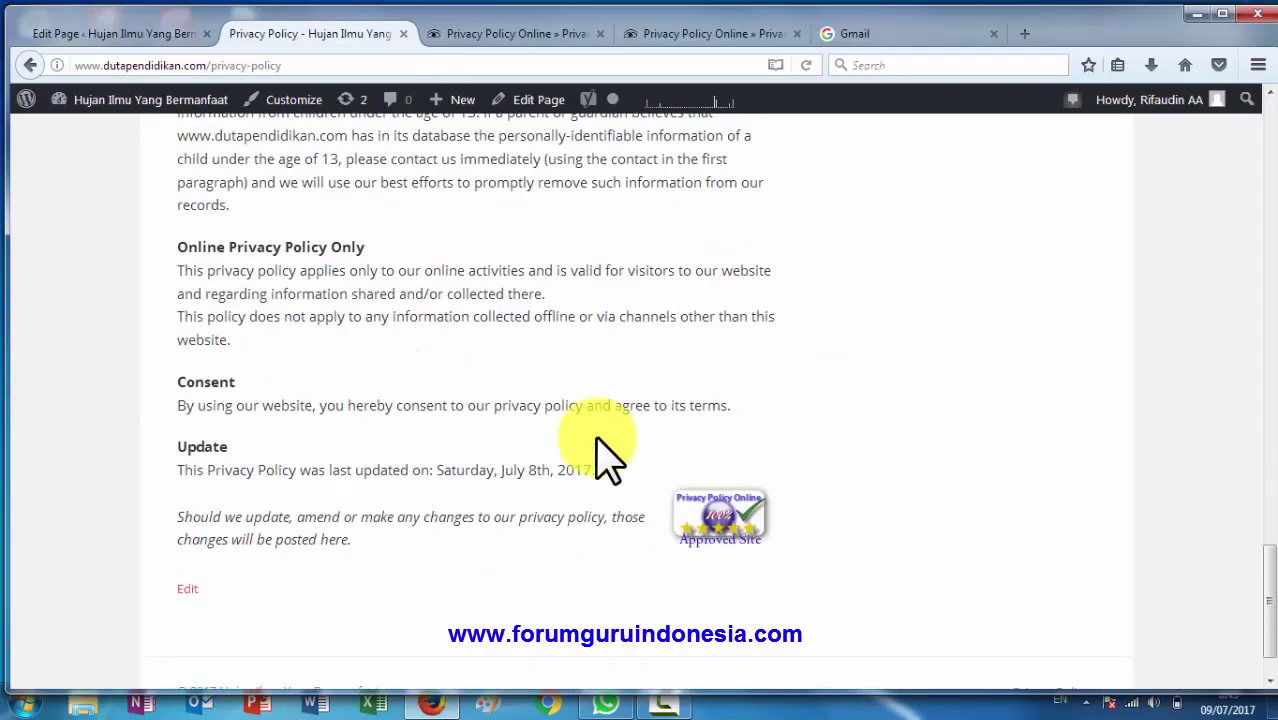
pyautogui.scroll(20, 608, 458)
pyautogui.scroll(-5, 605, 460)
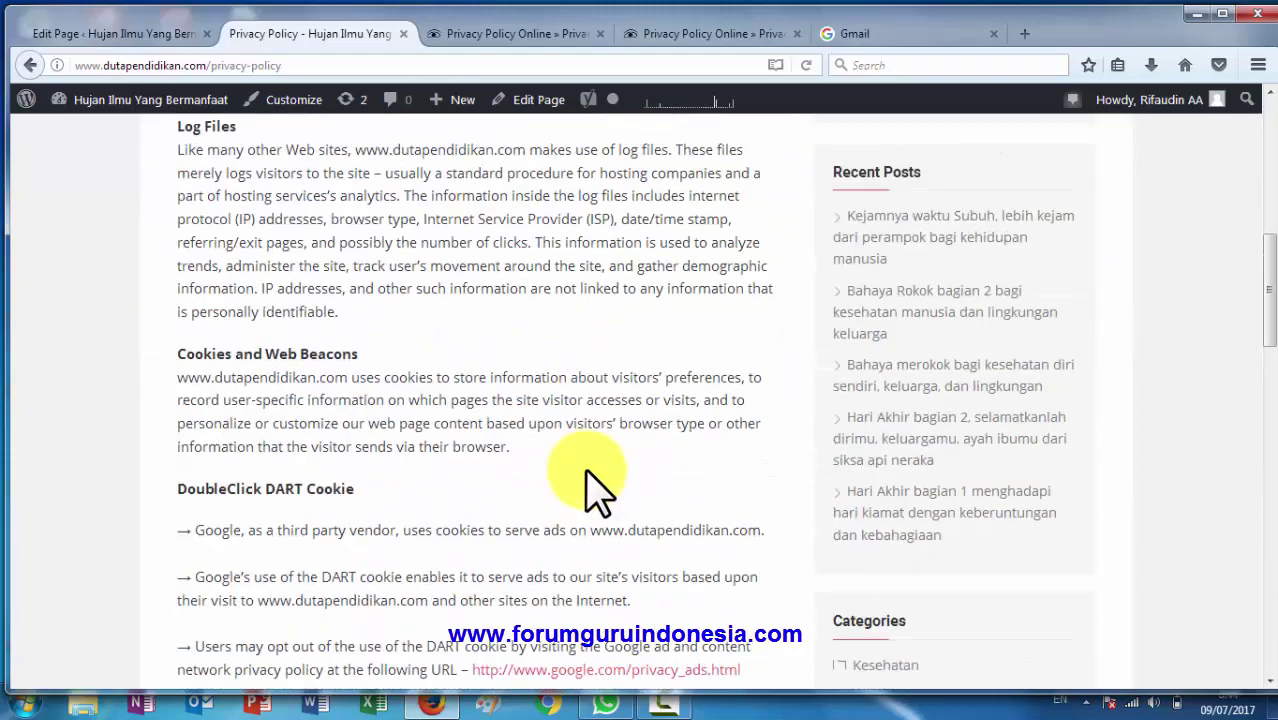
pyautogui.scroll(-10, 590, 490)
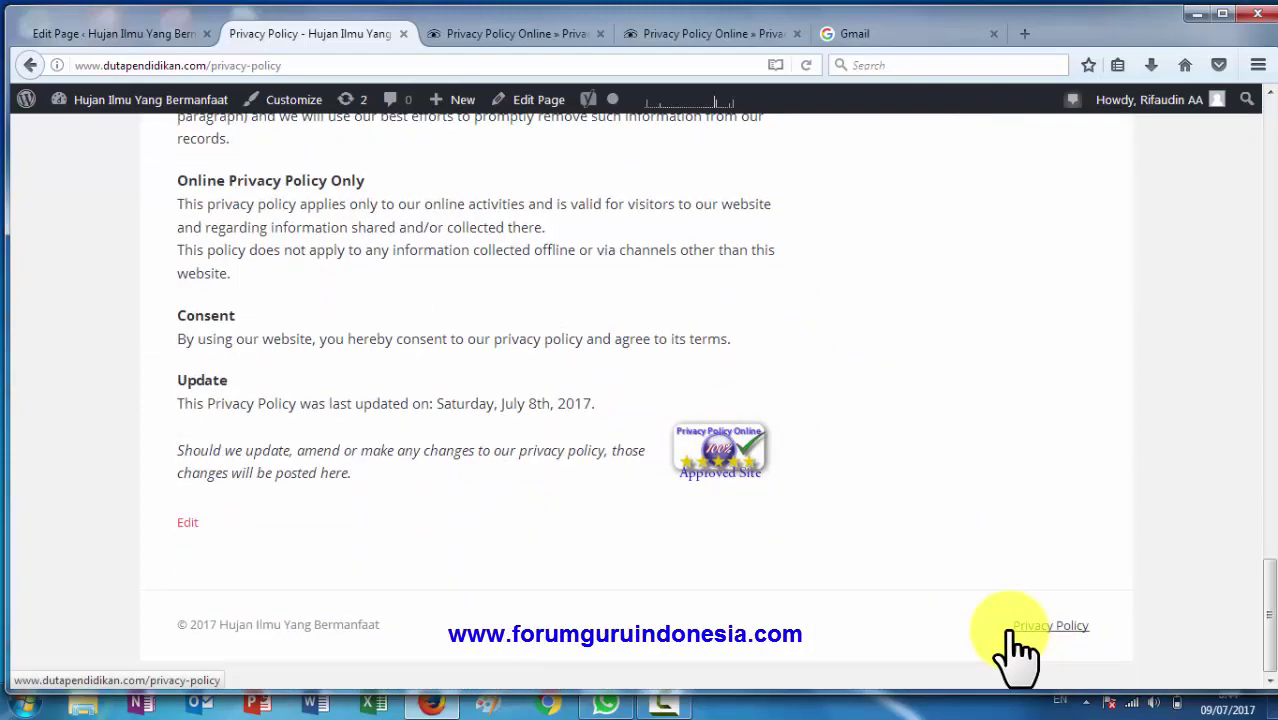
pyautogui.scroll(20, 479, 314)
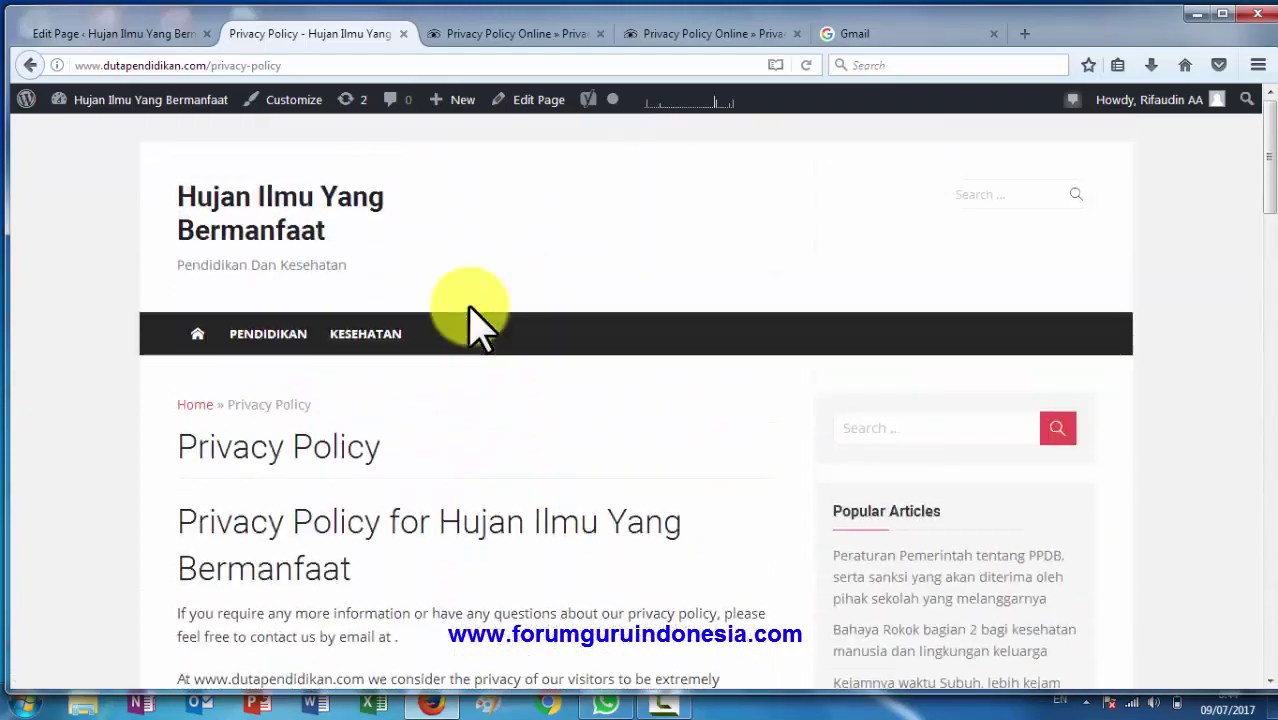
# - Close the browser tab with the live Privacy Policy page and return to the top of the Privacy Policy Online generator page
pyautogui.click(488, 36)
pyautogui.click(380, 36)
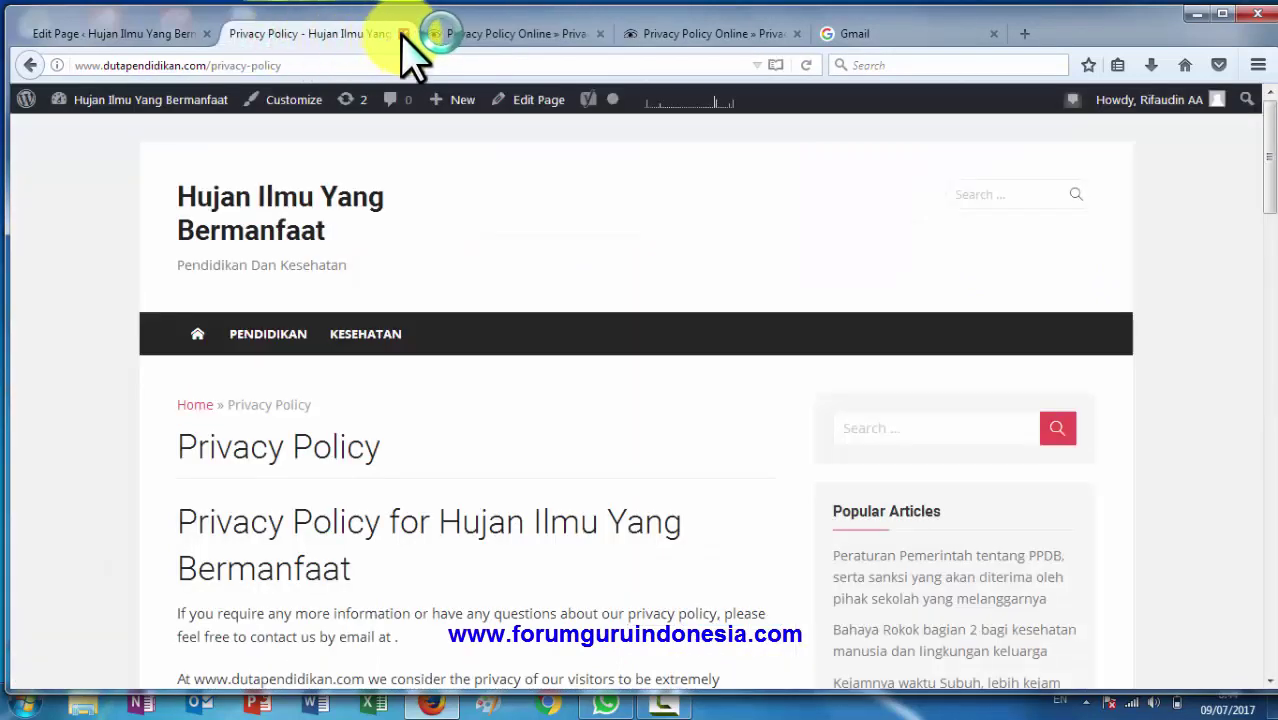
pyautogui.click(403, 34)
pyautogui.scroll(5, 445, 245)
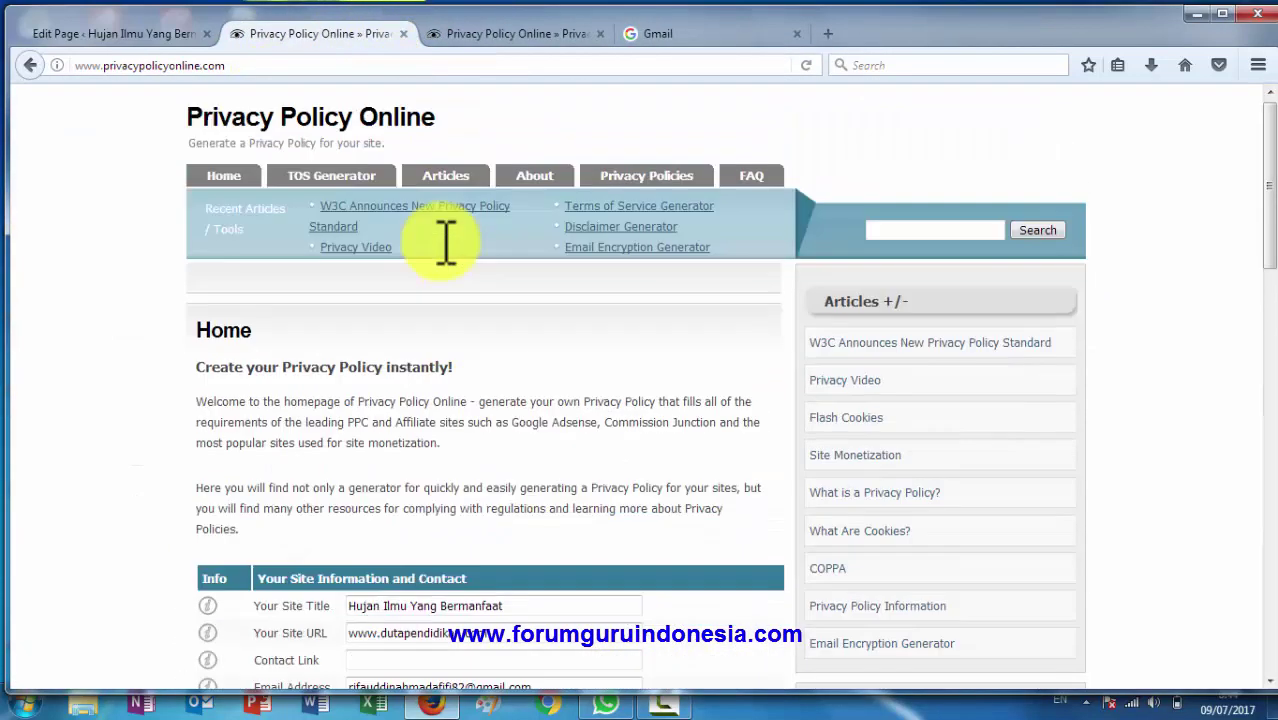